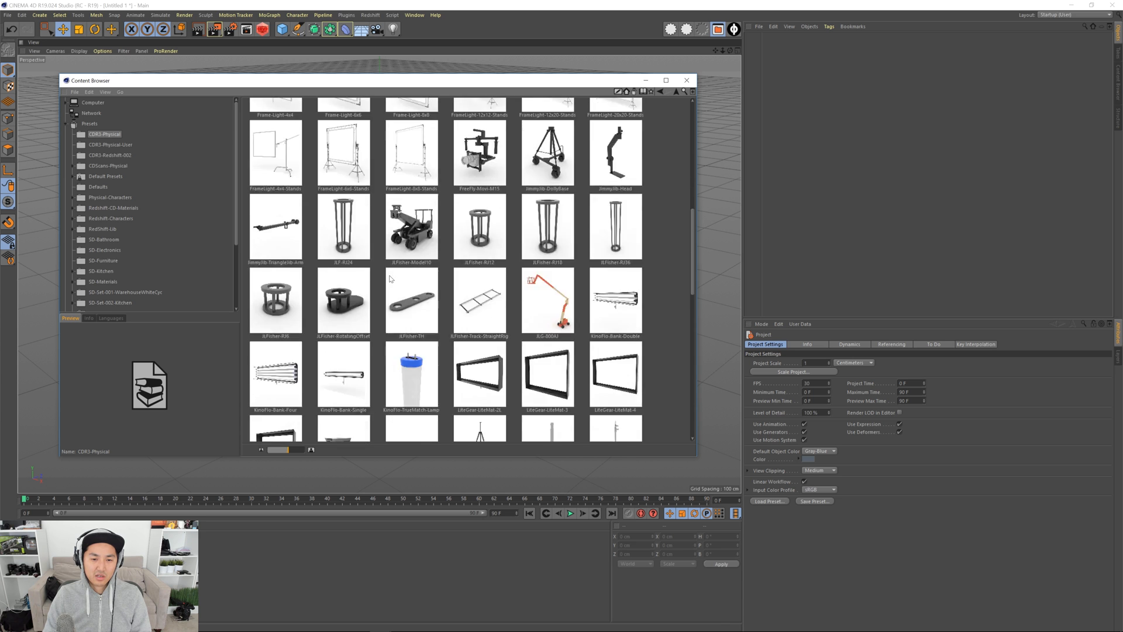
- Add the Arri-L10 lamp from the physical preset library to the scene
scroll(391, 285, up, 15)
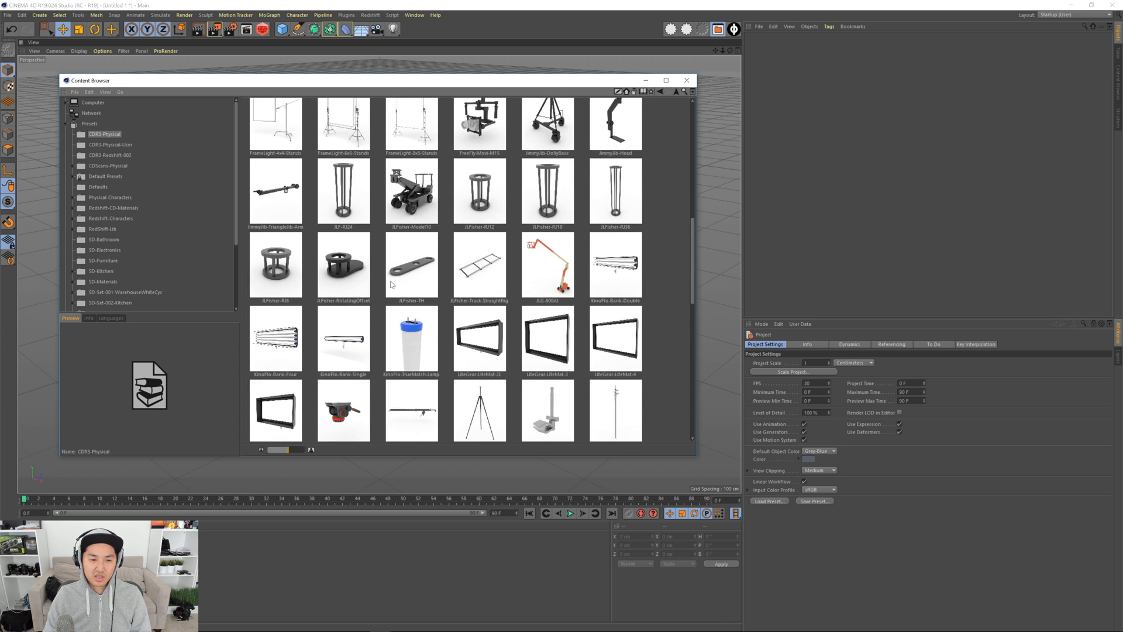
scroll(408, 368, down, 1)
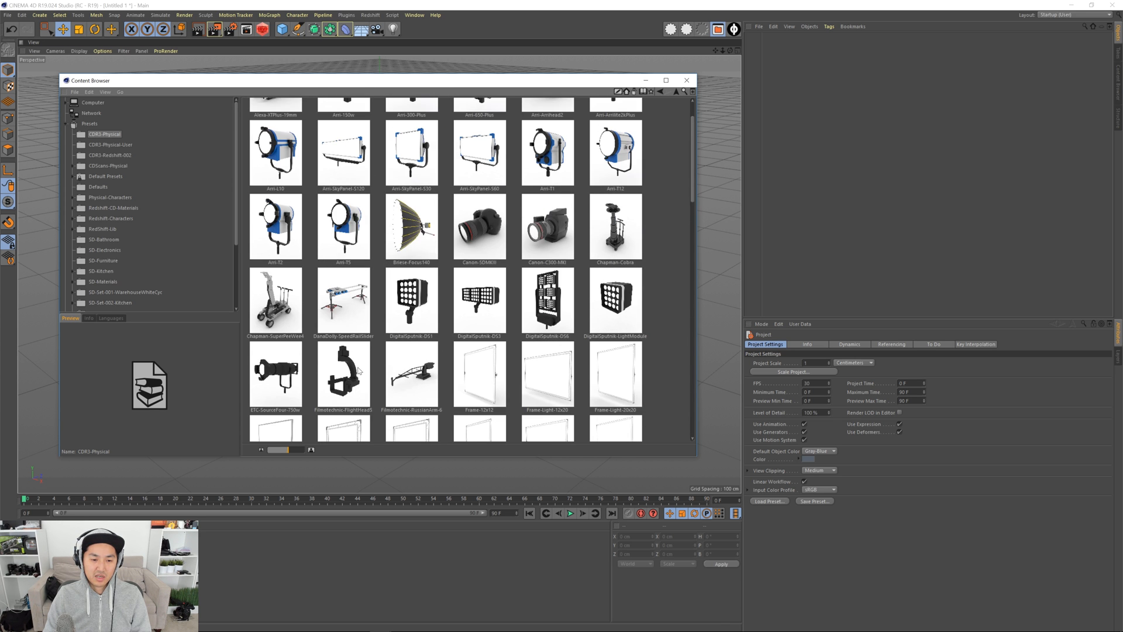
scroll(433, 304, up, 1)
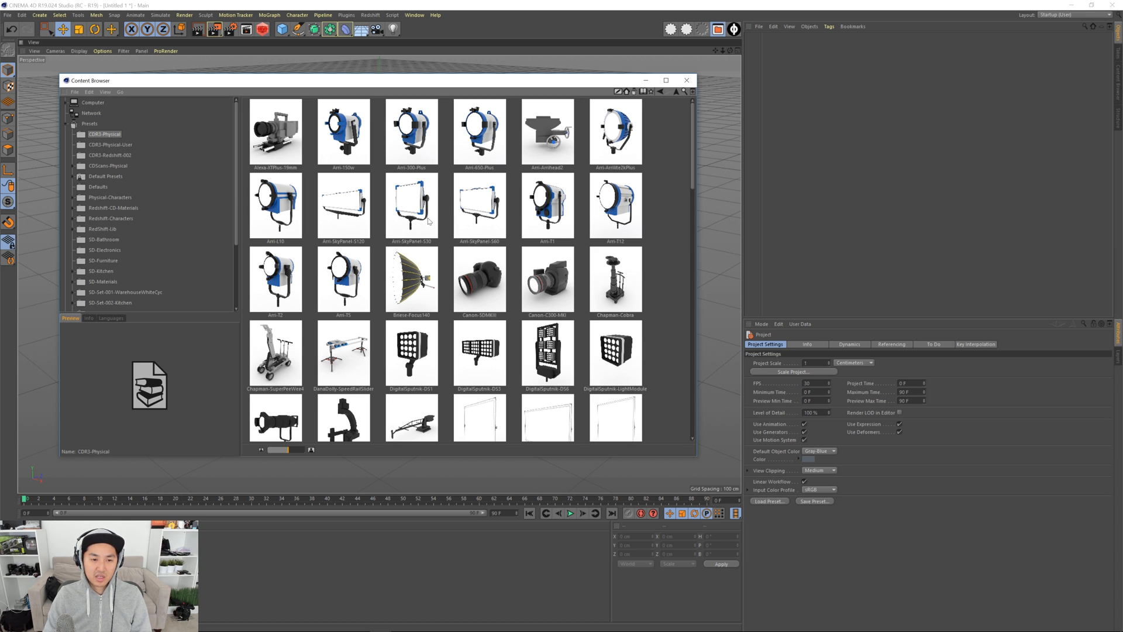
double_click(290, 209)
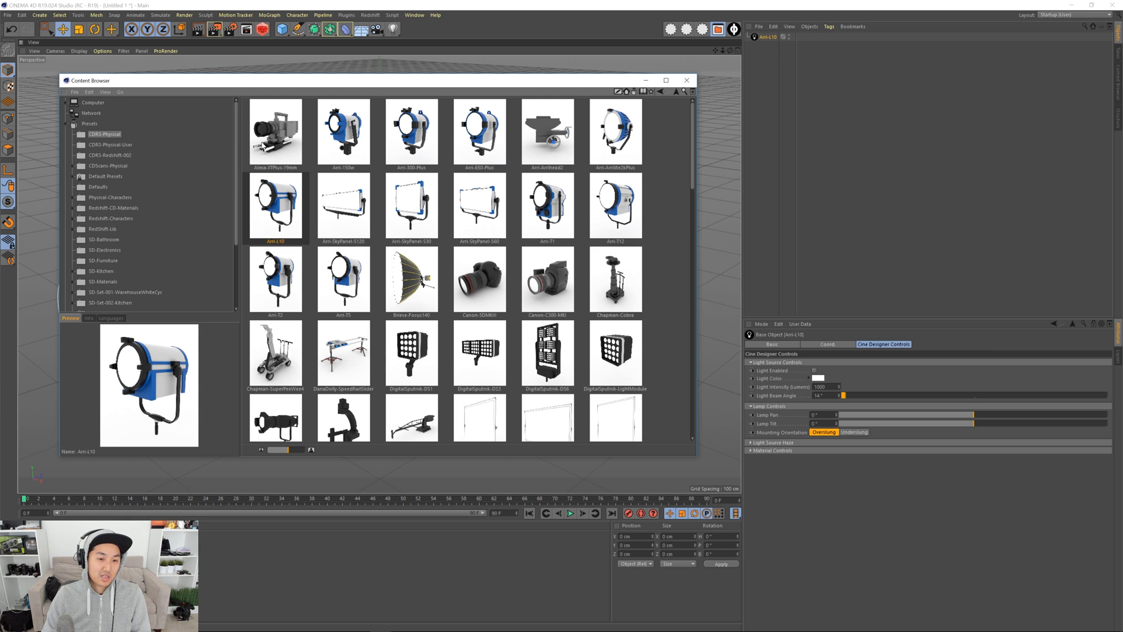
- Hide the Content Browser's folder tree and preview, dock it below the viewport and increase its height
right_click(380, 171)
click(398, 174)
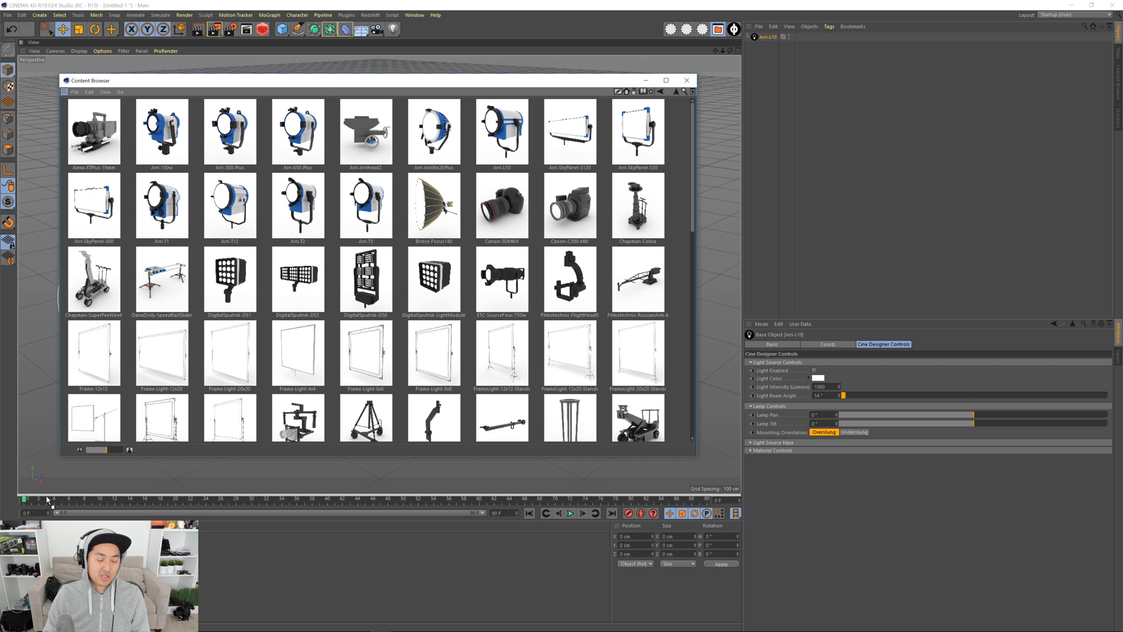
mouse_move(47, 500)
mouse_down()
mouse_move(32, 496)
mouse_move(58, 496)
mouse_up()
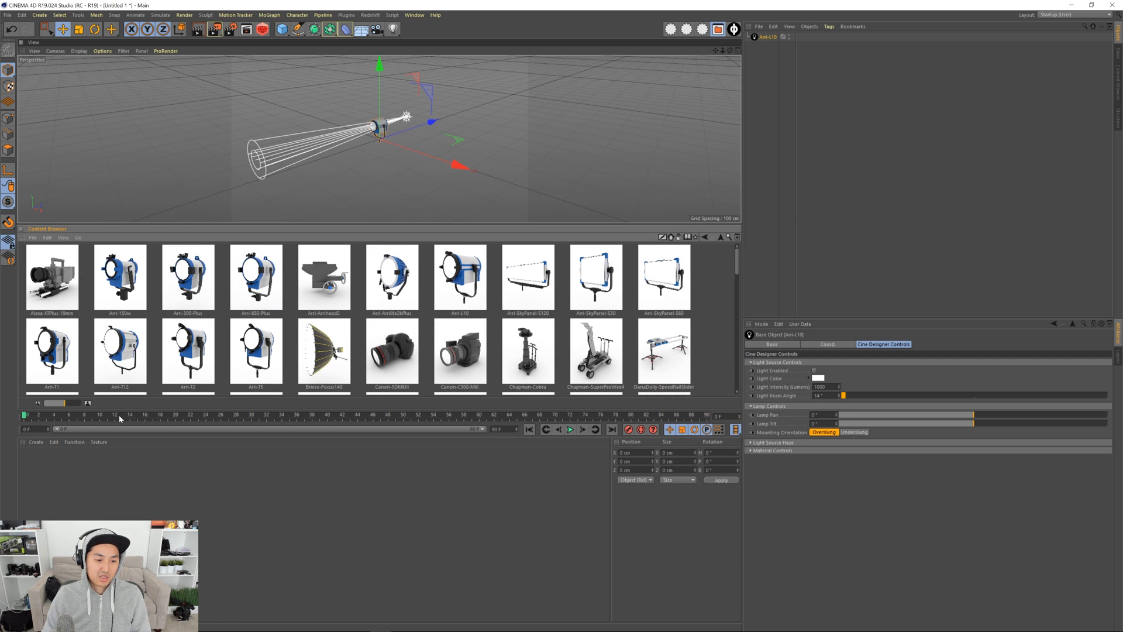
drag(120, 399, 120, 535)
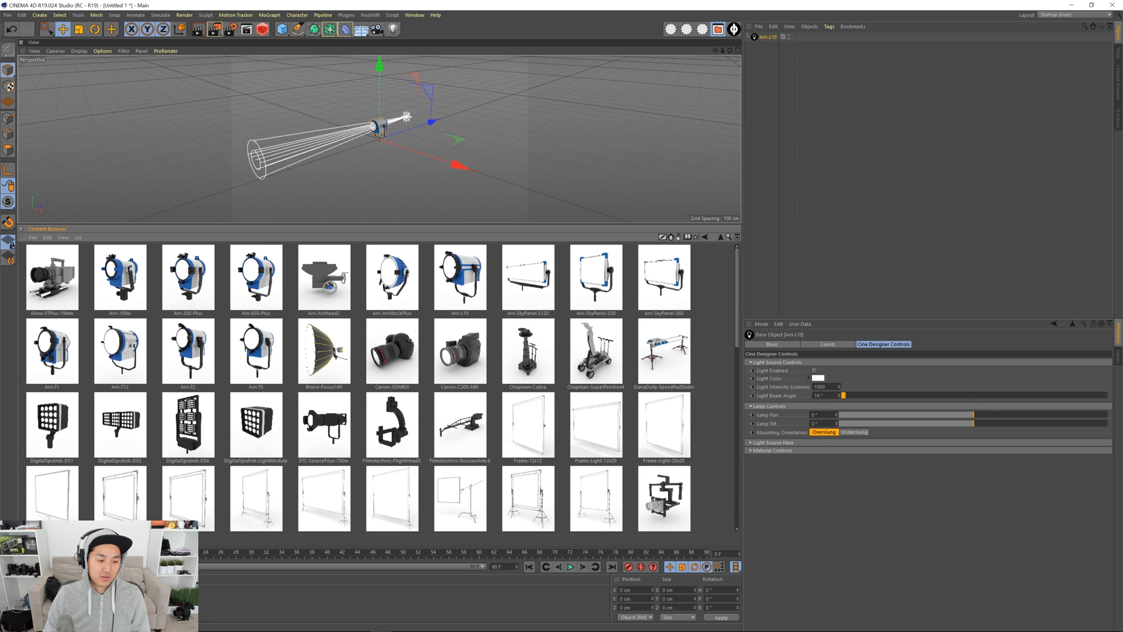
- Close the material manager, coordinates manager, timeline ruler and playback controls beneath the docked Content Browser
right_click(23, 579)
click(47, 544)
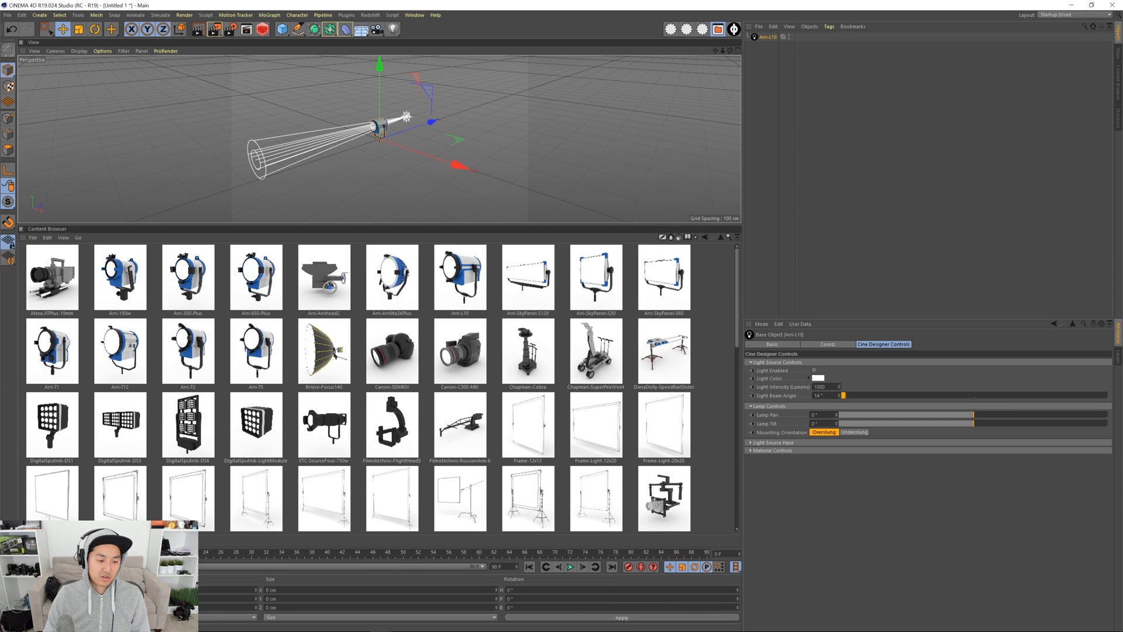
right_click(23, 578)
click(47, 543)
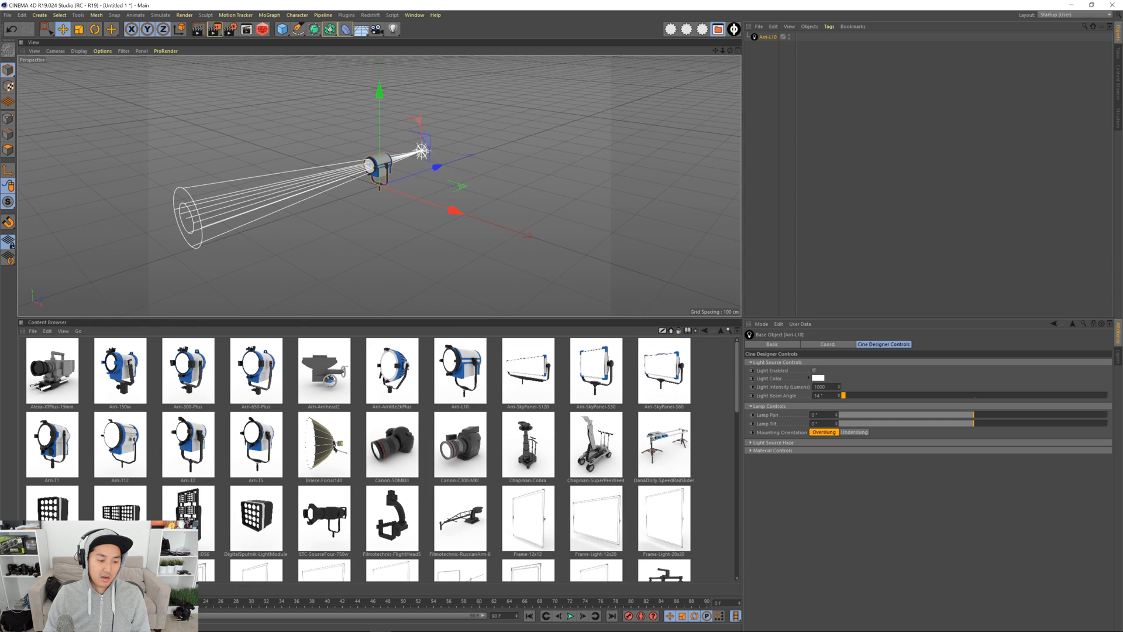
click(21, 615)
click(46, 570)
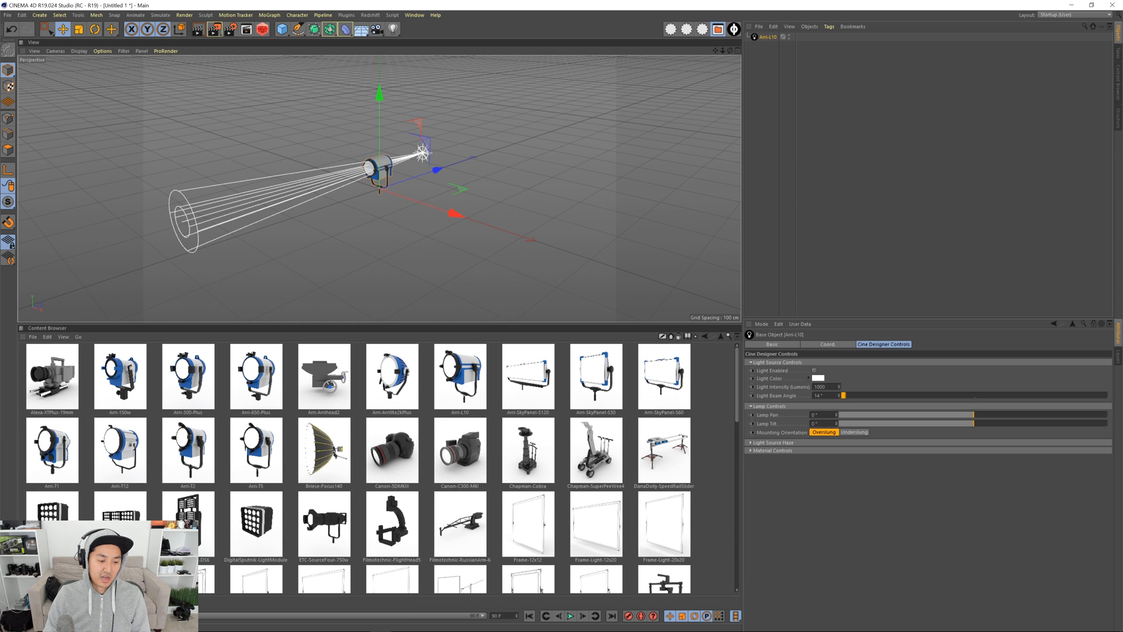
right_click(22, 615)
click(47, 570)
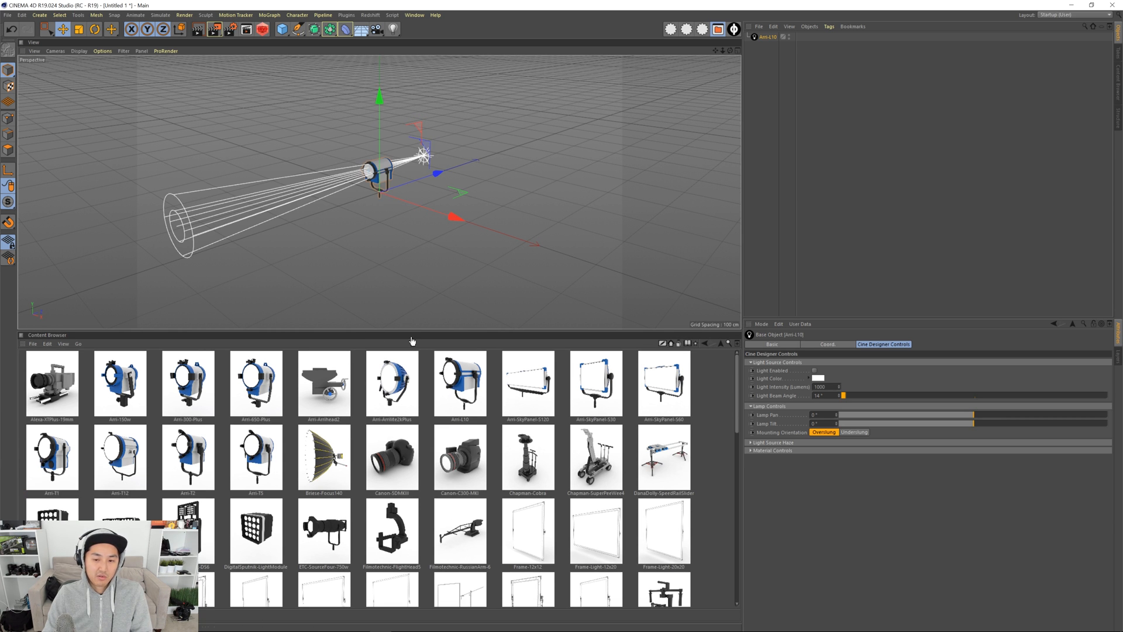
click(1061, 15)
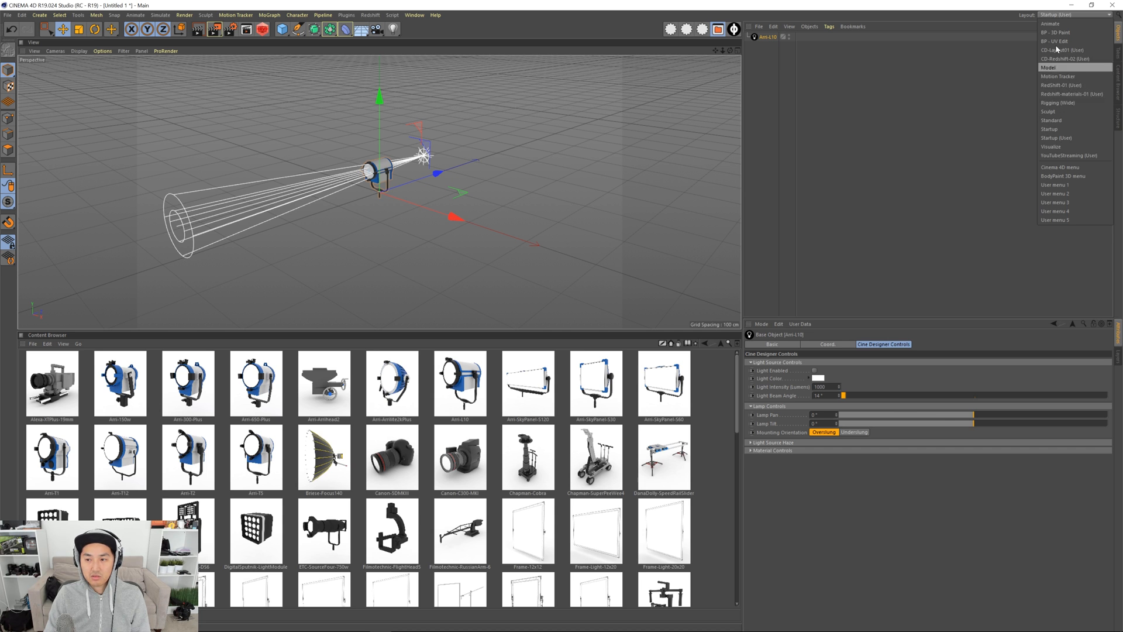
click(1060, 138)
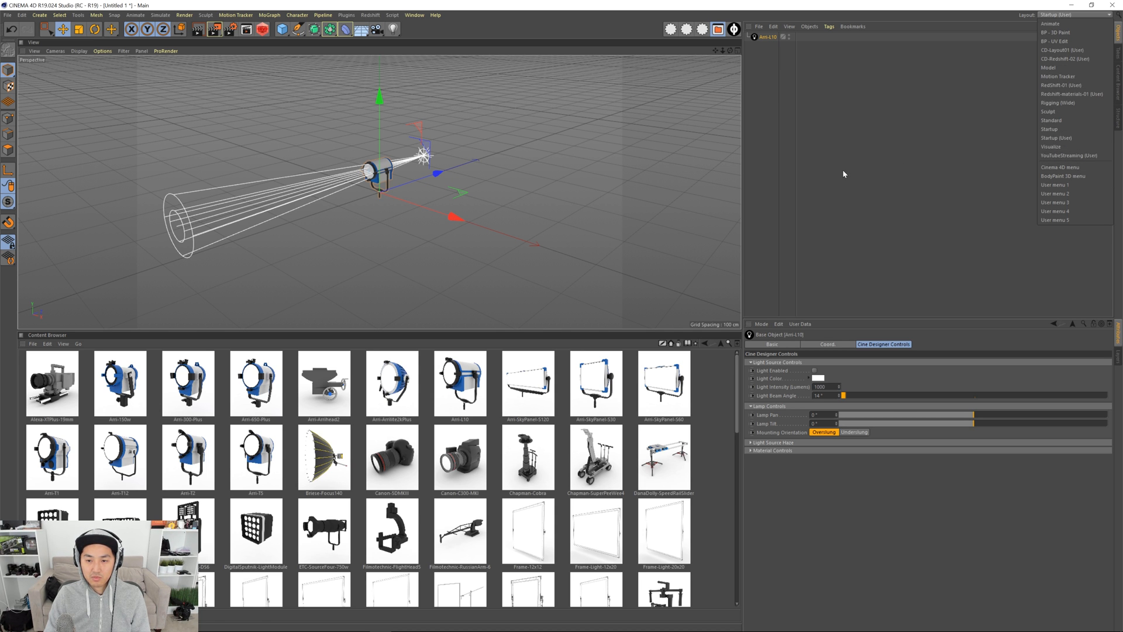
- Enlarge the viewport by reducing the Content Browser's height, and shrink the preset thumbnails so more fit per row
drag(474, 330, 449, 449)
ctrl+scroll(432, 527, down, 3)
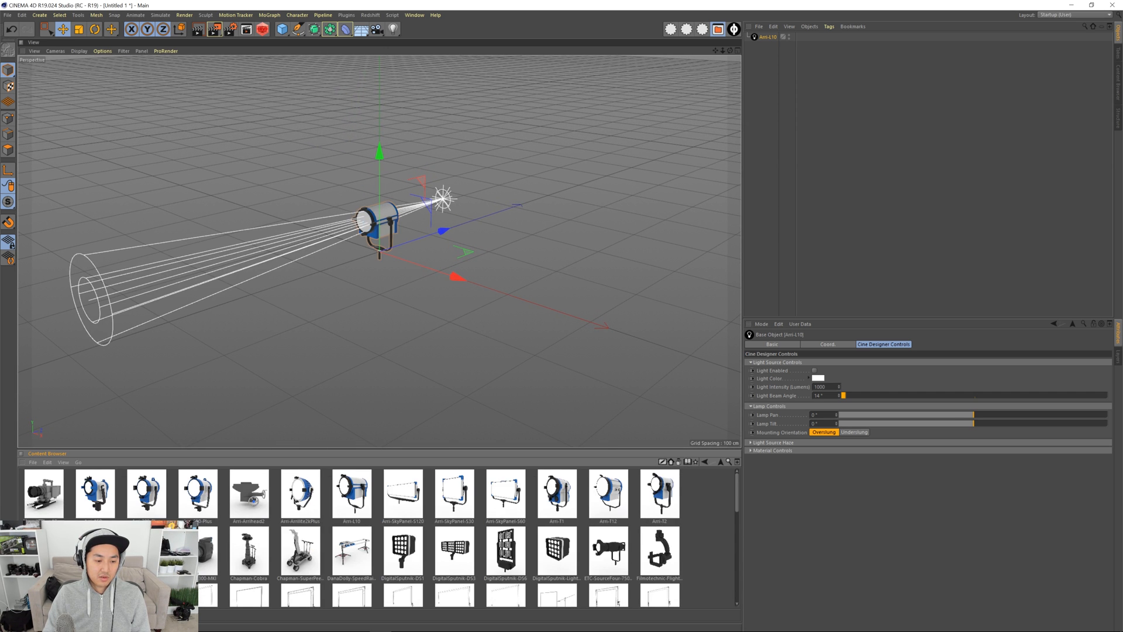
ctrl+scroll(433, 526, down, 2)
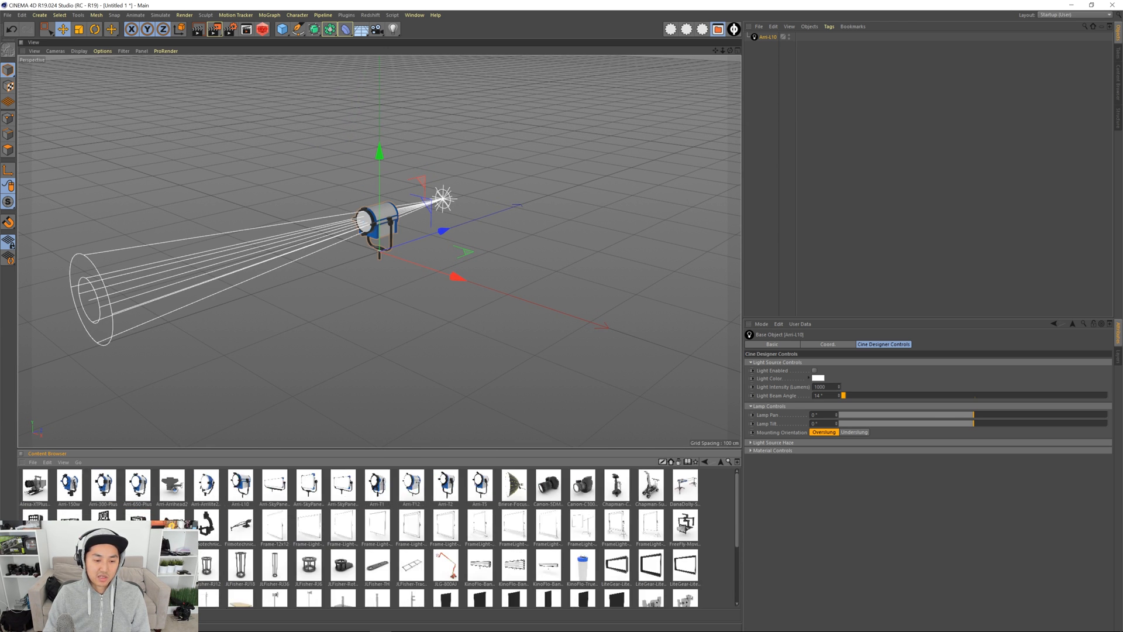
mouse_move(394, 448)
mouse_down()
mouse_move(389, 484)
mouse_move(388, 463)
mouse_up()
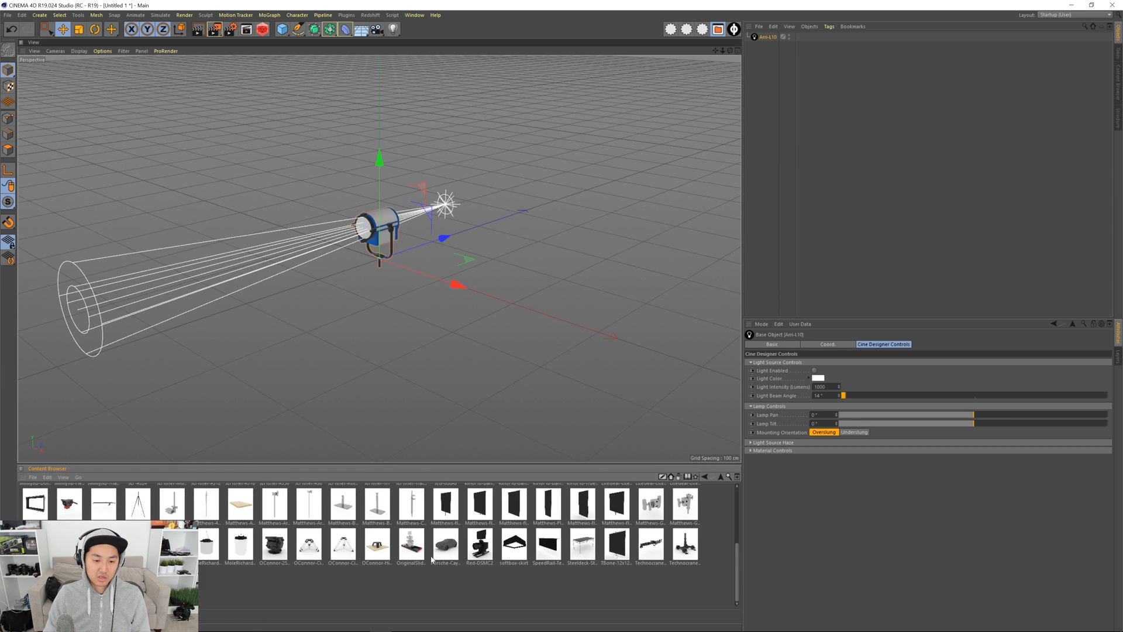
- Deselect the Arri-L10 lamp and examine its front lens, housing and yoke up close from several angles
click(456, 297)
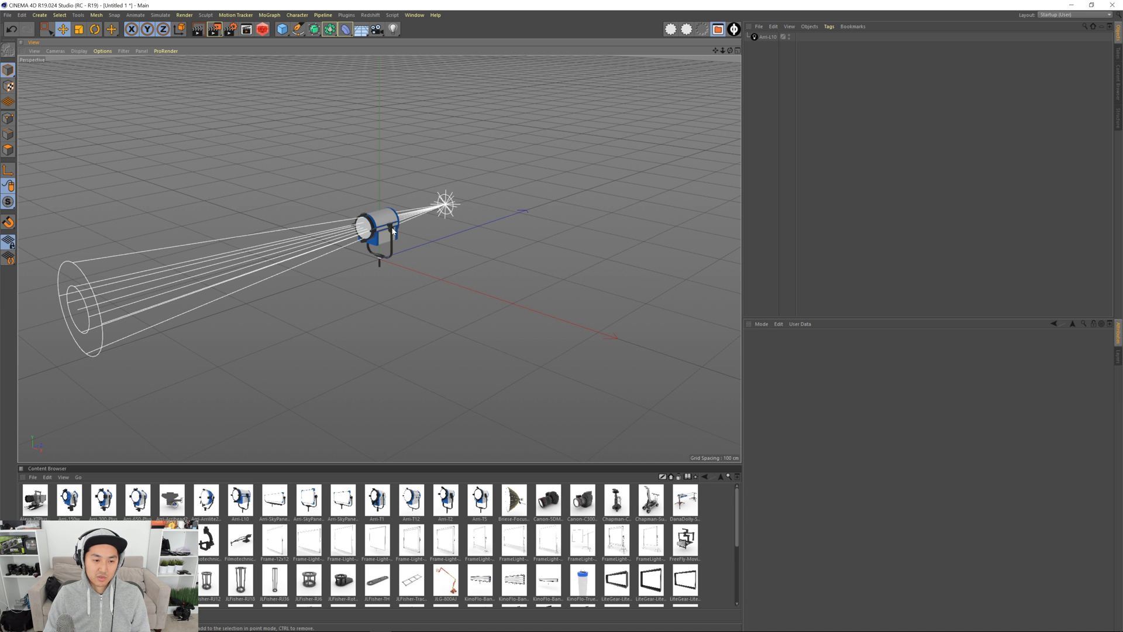
alt+drag(393, 231, 409, 211)
alt+right_drag(404, 234, 468, 245)
mouse_move(424, 220)
alt+mouse_down()
mouse_move(450, 247)
mouse_move(366, 215)
mouse_move(418, 223)
mouse_move(238, 230)
mouse_move(423, 218)
alt+mouse_up()
mouse_move(401, 218)
alt+right_down()
mouse_move(436, 218)
mouse_move(419, 217)
alt+right_up()
alt+drag(412, 221, 441, 217)
alt+middle_drag(441, 216, 477, 241)
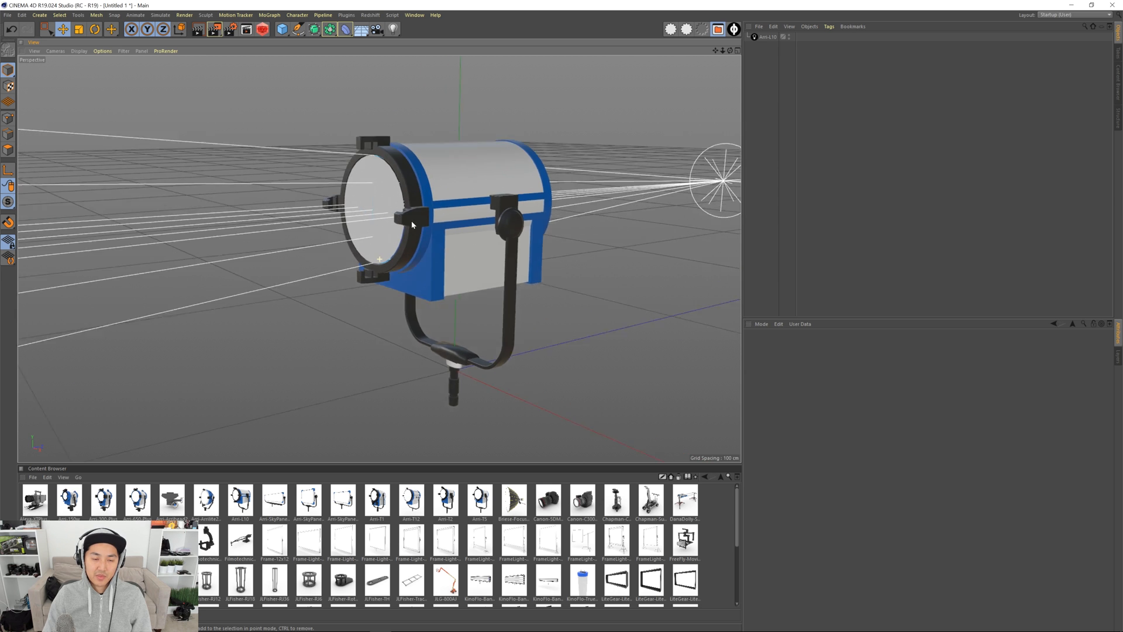
alt+right_drag(384, 207, 408, 215)
alt+middle_drag(409, 215, 386, 196)
alt+right_drag(386, 196, 418, 225)
alt+drag(418, 226, 415, 222)
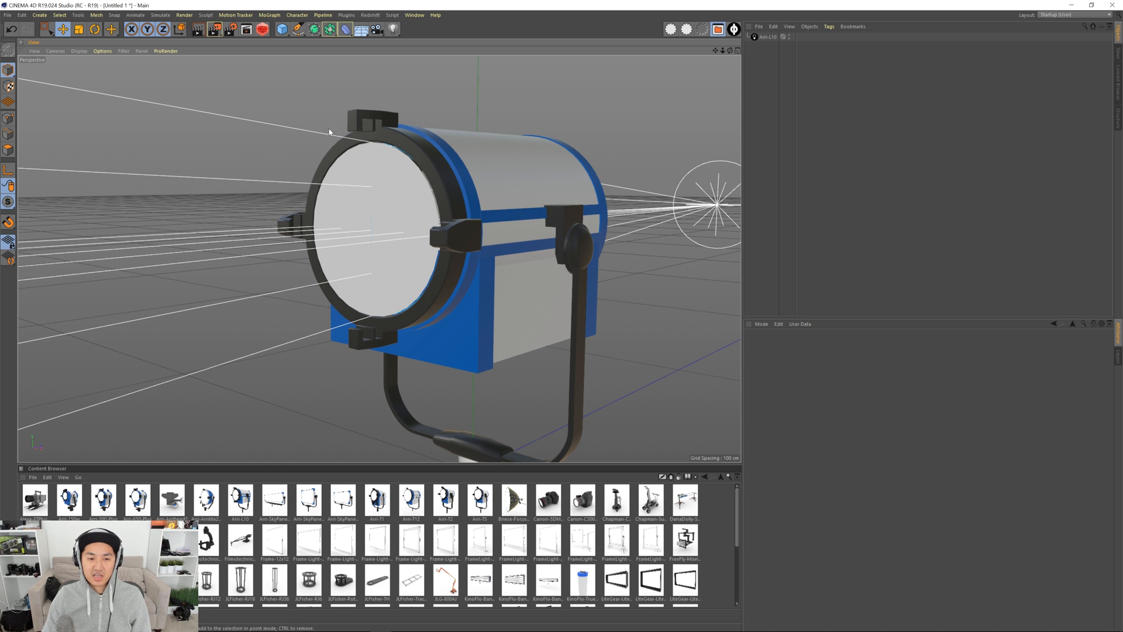
mouse_move(475, 232)
alt+mouse_down()
mouse_move(386, 237)
mouse_move(419, 232)
mouse_move(419, 204)
alt+mouse_up()
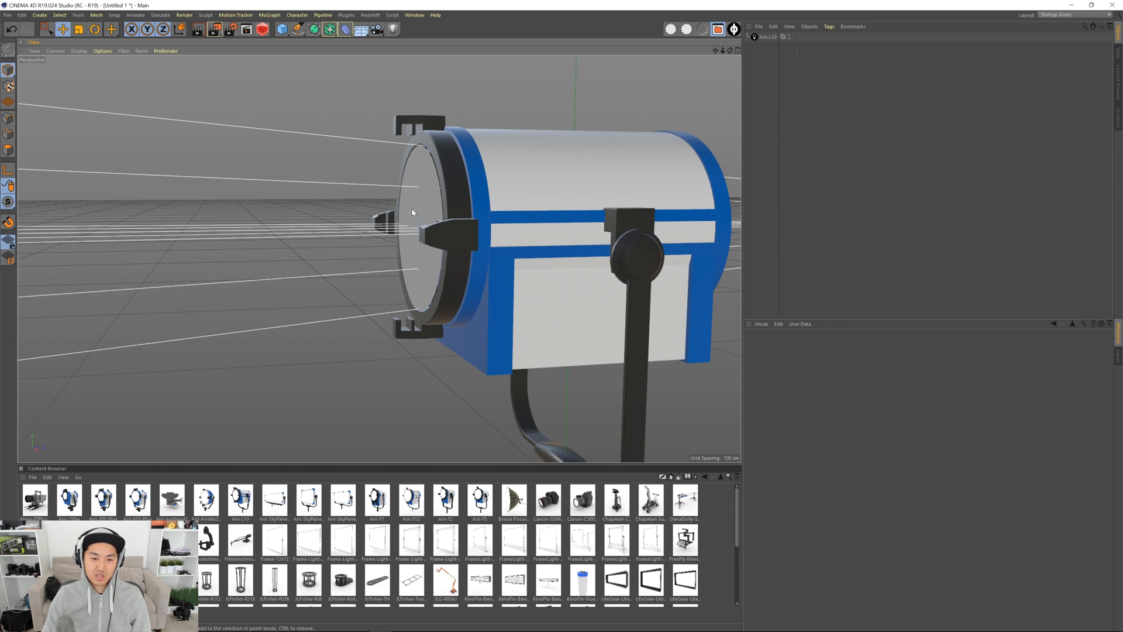
scroll(566, 235, down, 6)
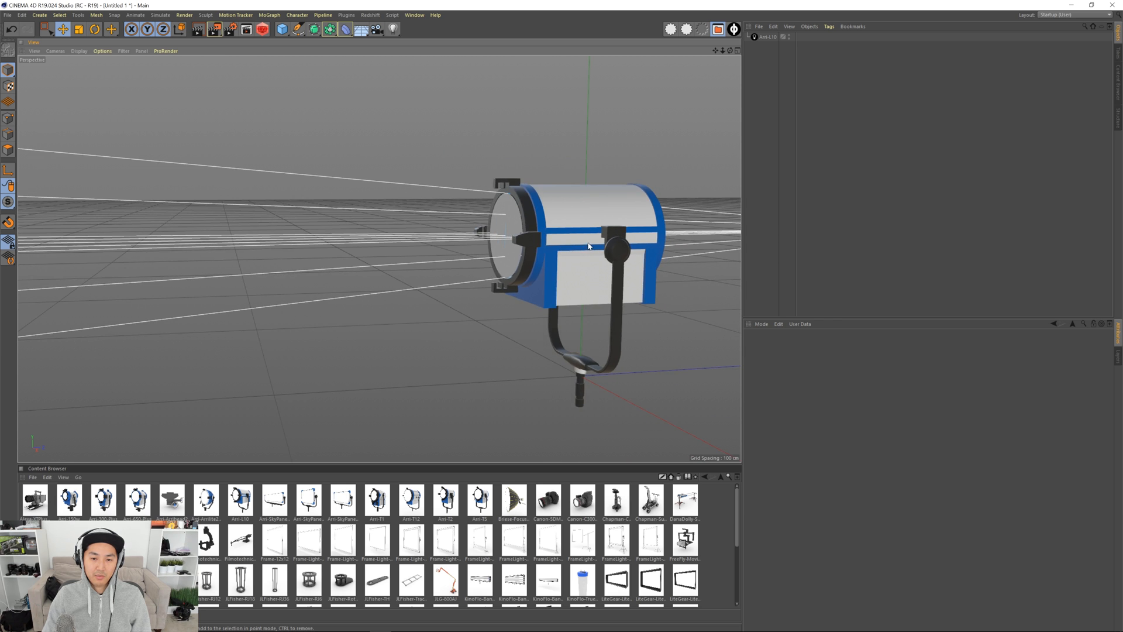
alt+middle_drag(590, 243, 358, 236)
alt+drag(358, 237, 388, 236)
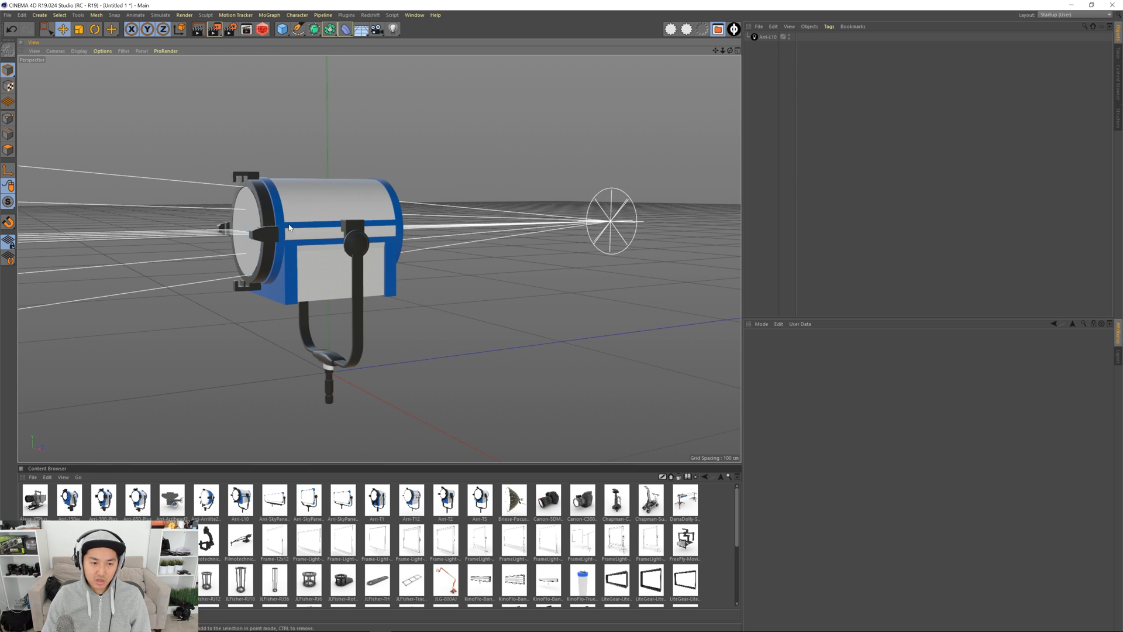
alt+drag(289, 227, 437, 219)
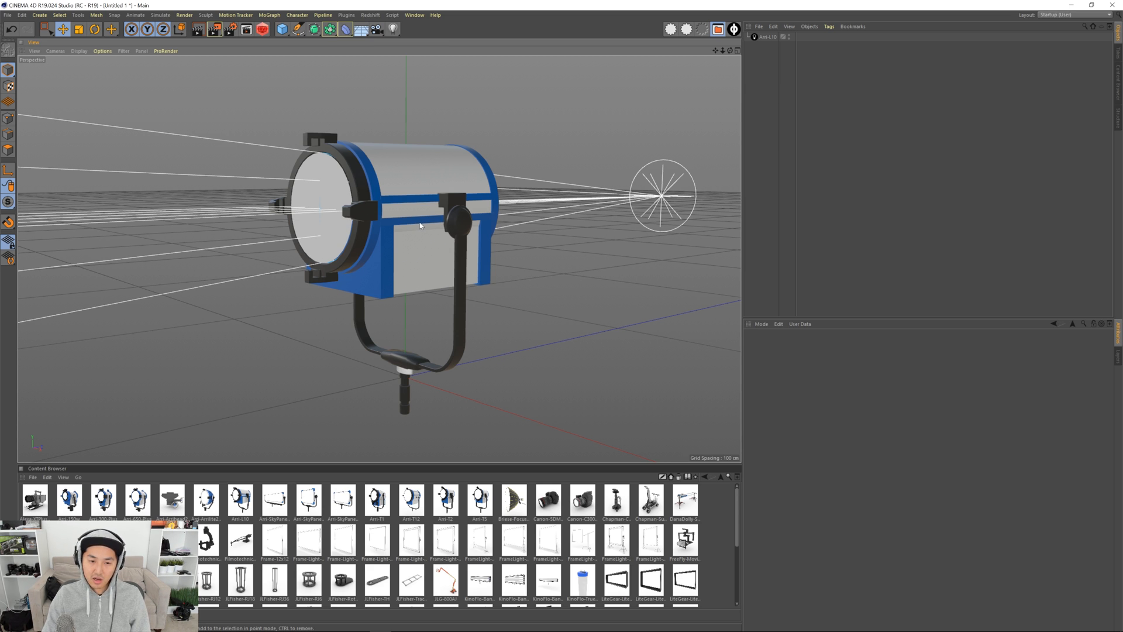
alt+drag(433, 205, 437, 206)
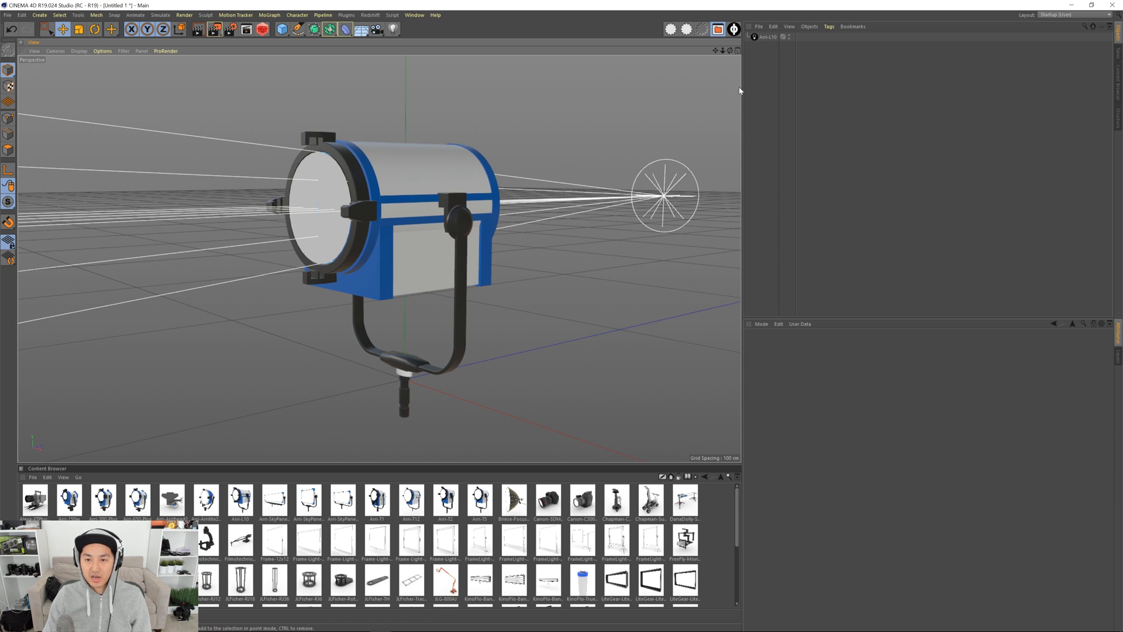
- Set the Arri-L10 lamp's light beam angle to 42°
click(766, 37)
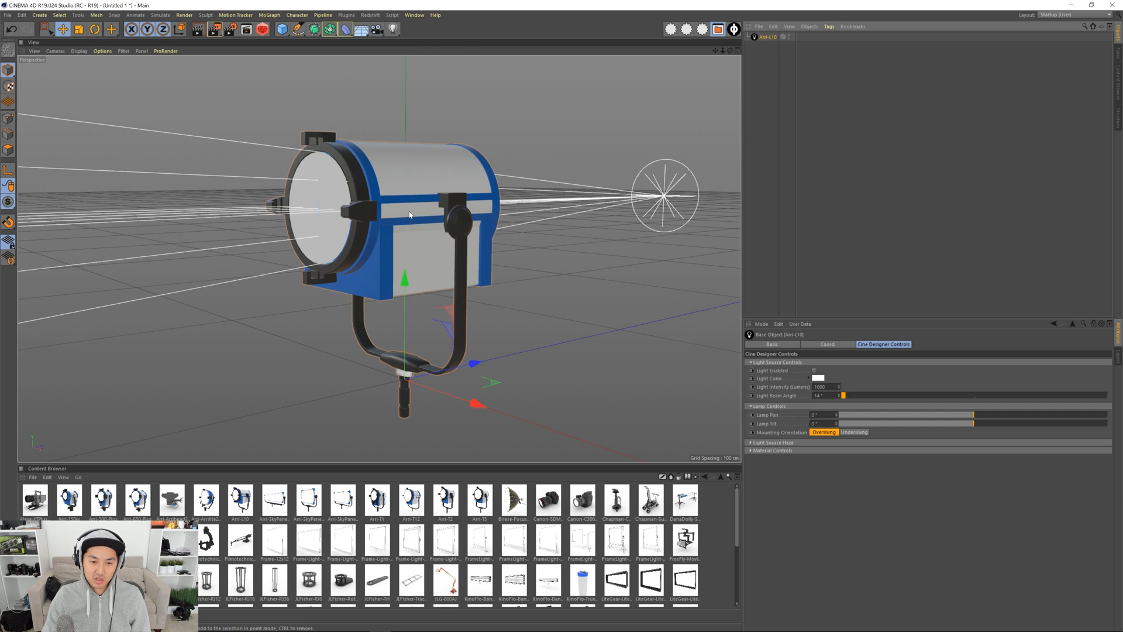
alt+middle_drag(403, 216, 409, 216)
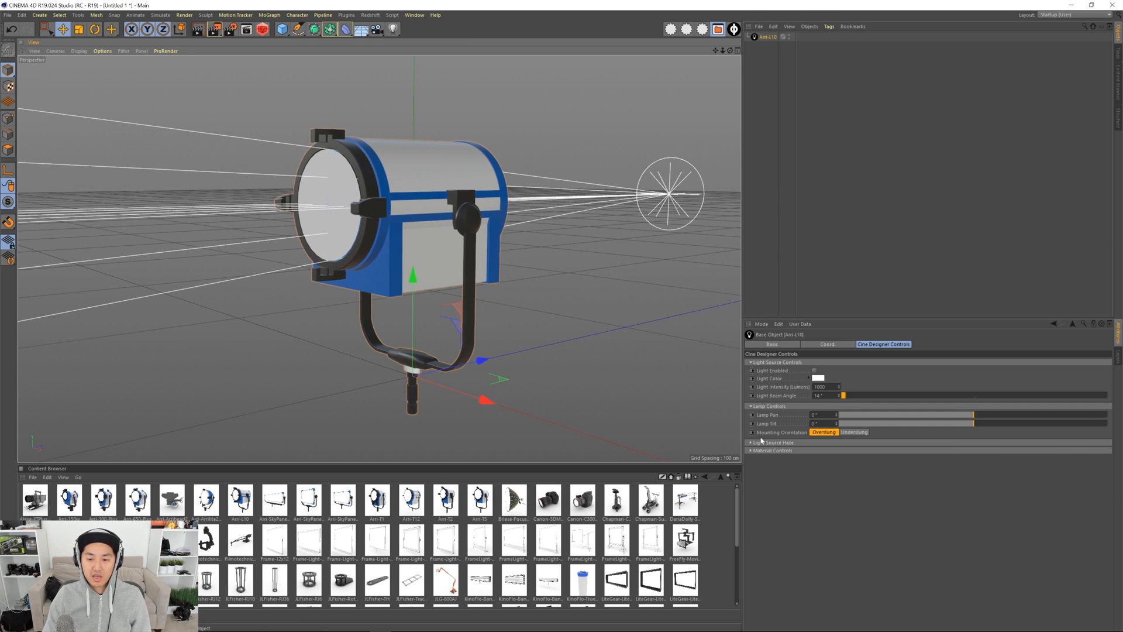
mouse_move(845, 397)
mouse_down()
mouse_move(948, 395)
mouse_move(840, 397)
mouse_up()
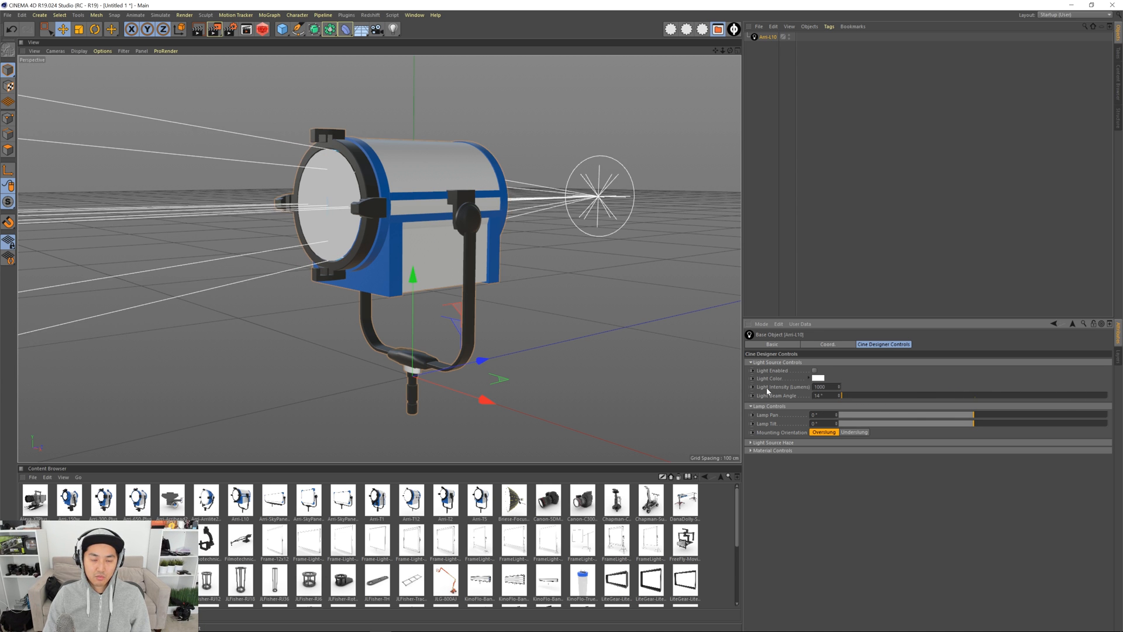
drag(842, 396, 1121, 404)
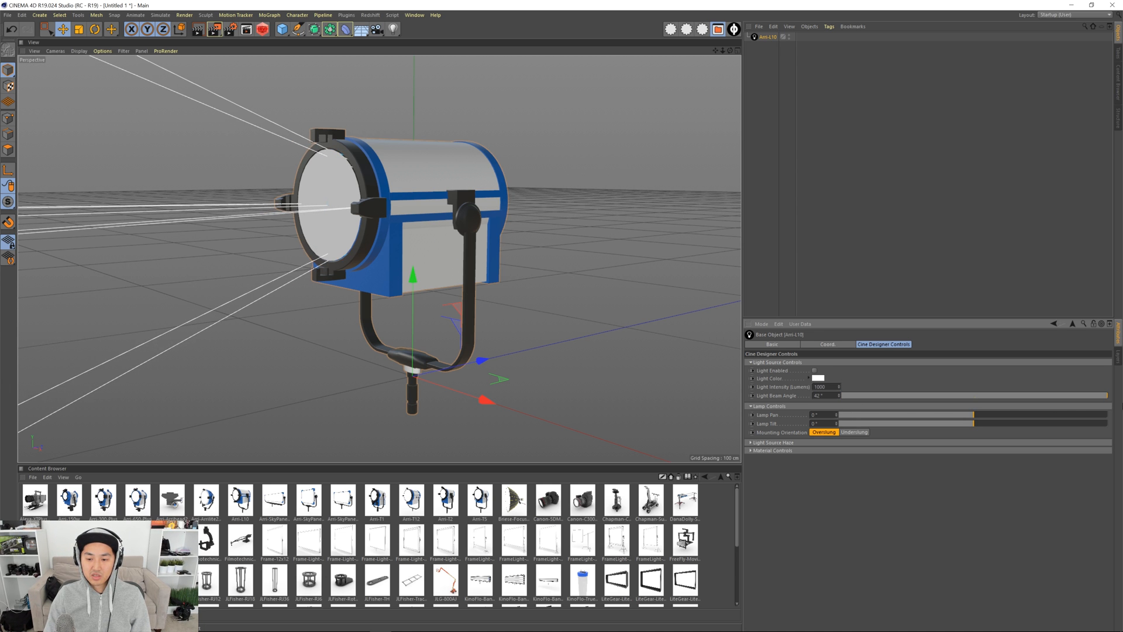
- Set the lamp's pan to about -26° and its tilt to -8°
alt+drag(488, 241, 531, 246)
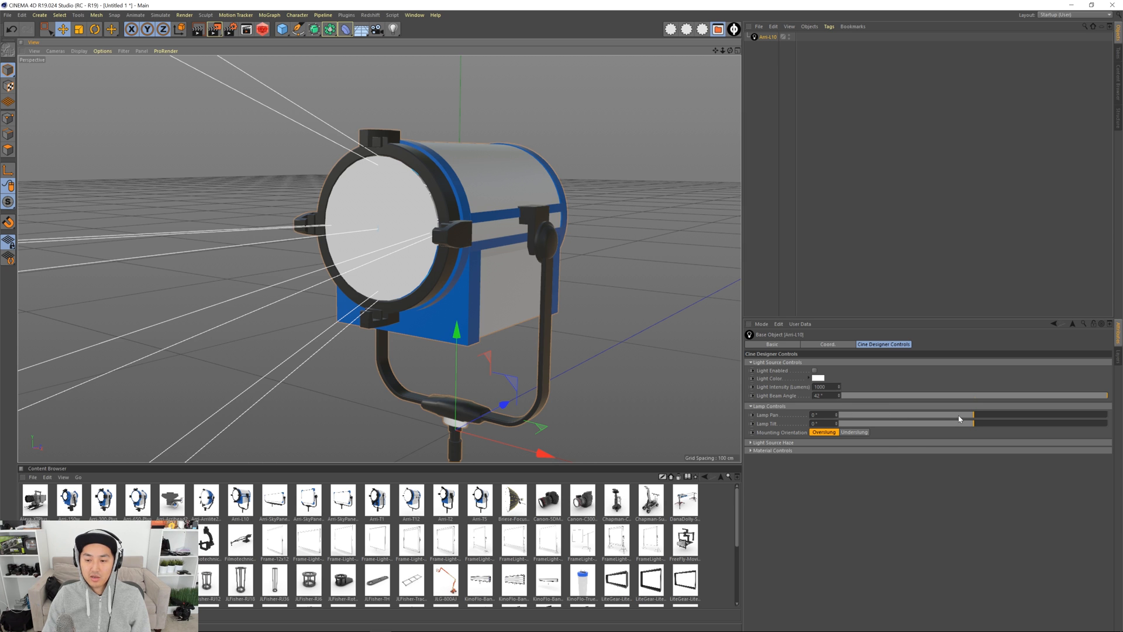
mouse_move(960, 415)
mouse_down()
mouse_move(982, 425)
mouse_move(967, 424)
mouse_up()
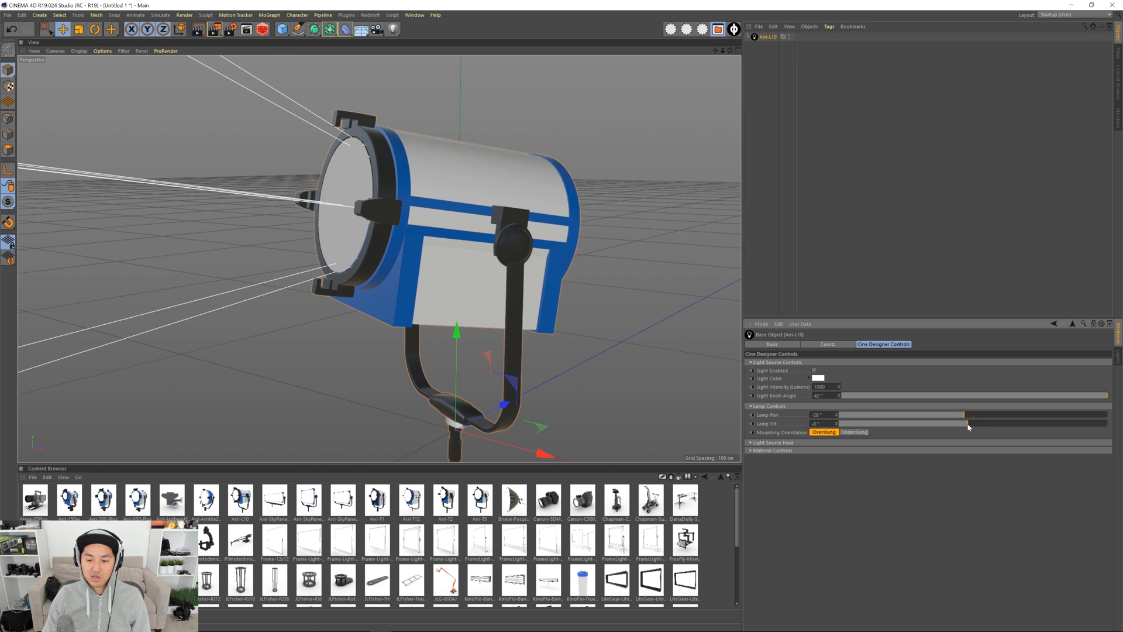
alt+right_drag(535, 303, 552, 276)
alt+drag(552, 276, 546, 280)
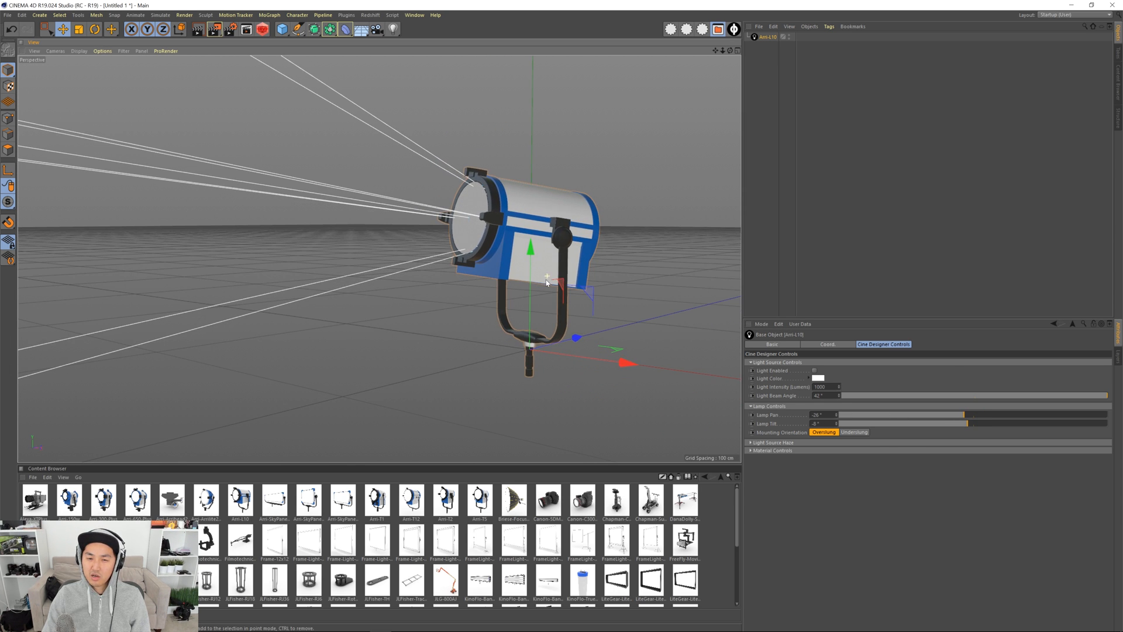
- Switch the lamp's mounting orientation back and forth between Underslung and Overslung, ending on Overslung
click(855, 432)
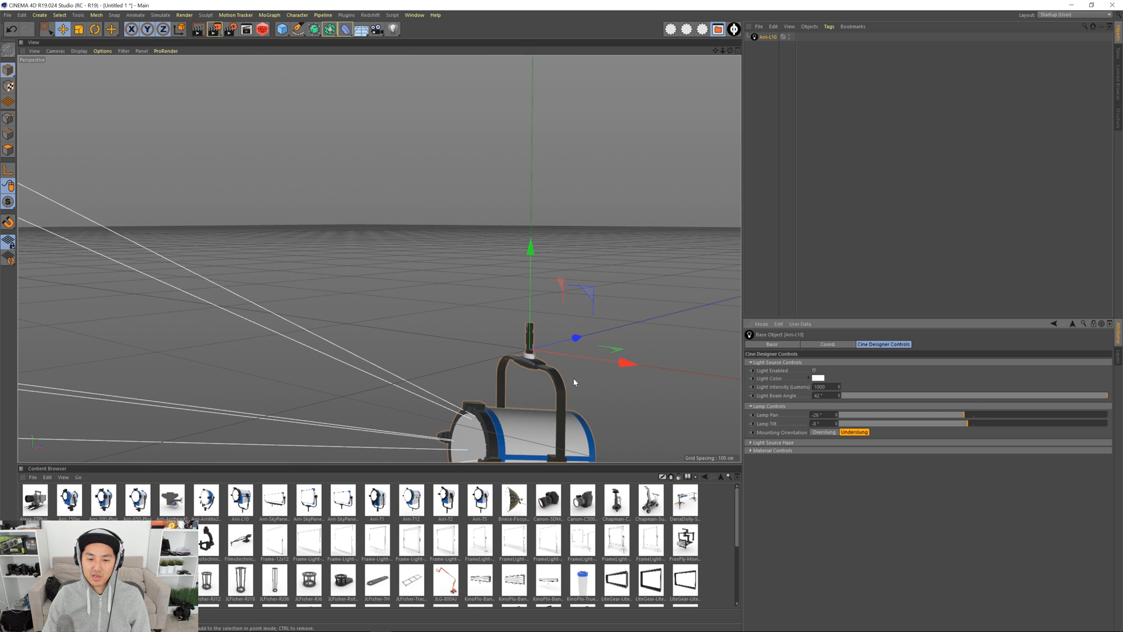
alt+right_drag(573, 382, 541, 356)
alt+middle_drag(541, 355, 536, 305)
click(824, 433)
click(850, 433)
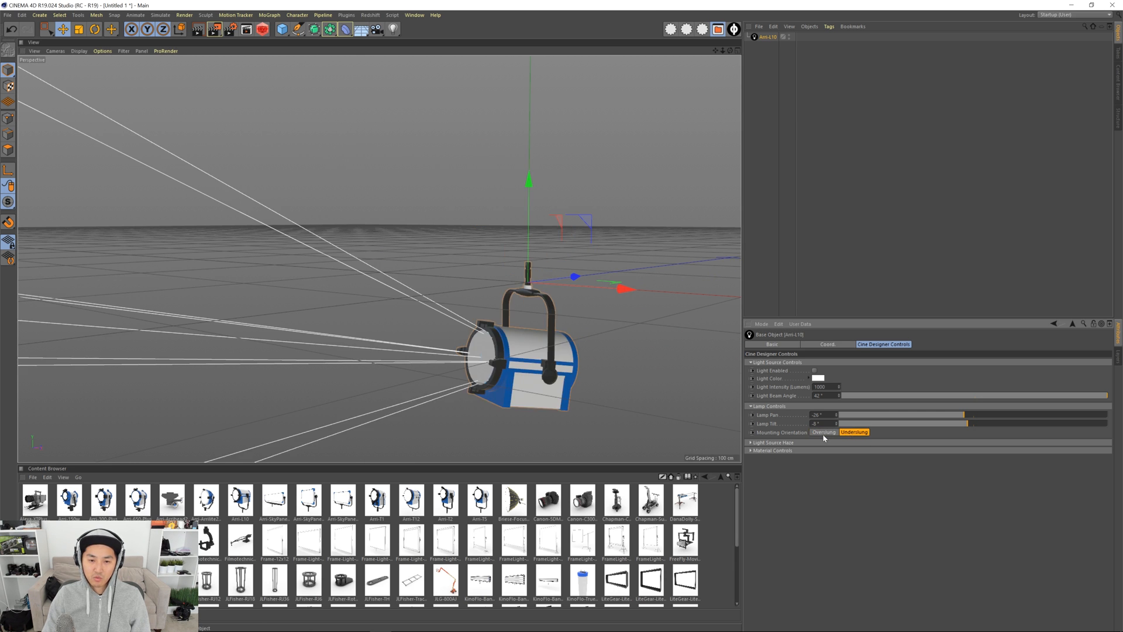
click(824, 434)
click(853, 434)
click(825, 434)
click(851, 434)
click(822, 435)
click(852, 434)
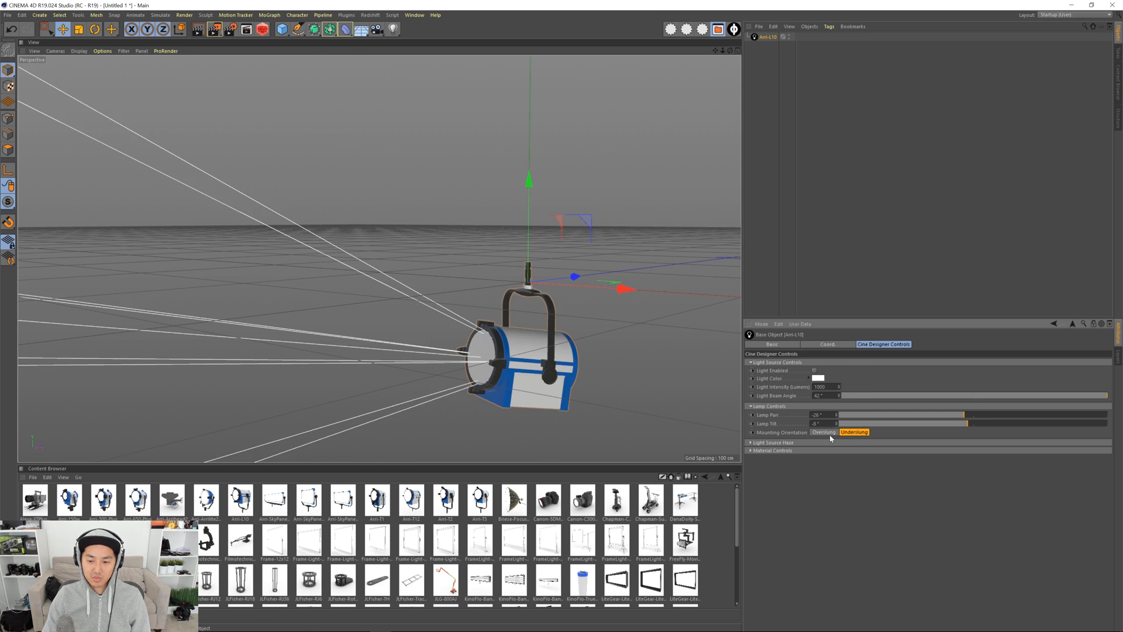
click(823, 433)
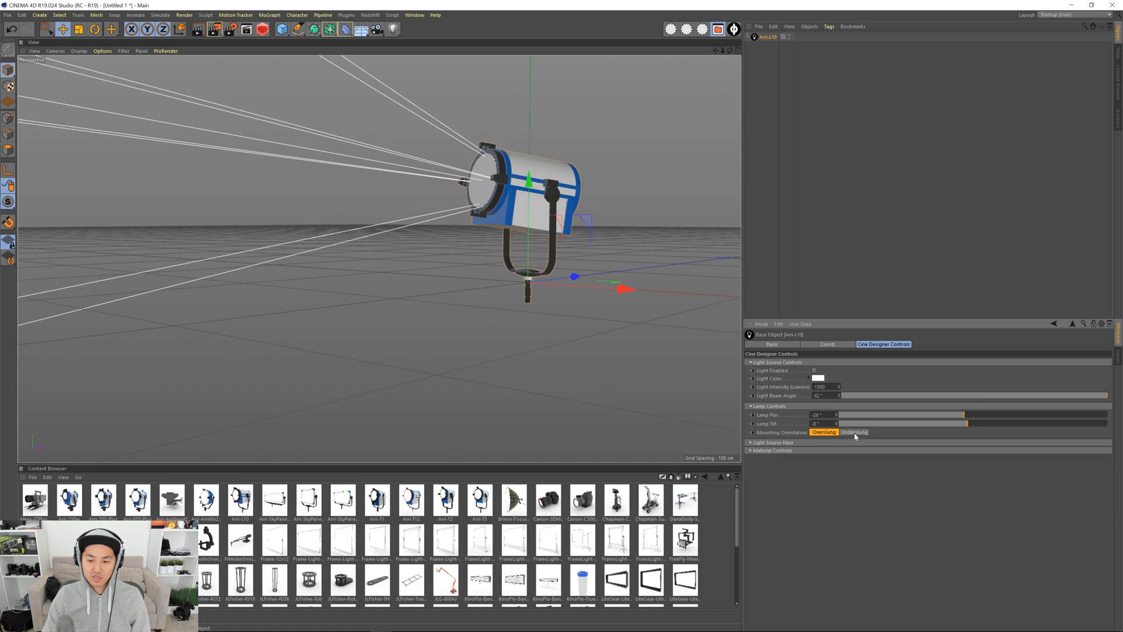
- Examine the lamp's Light Source Haze and Material Controls settings, leaving the Lamp Controls available
click(798, 442)
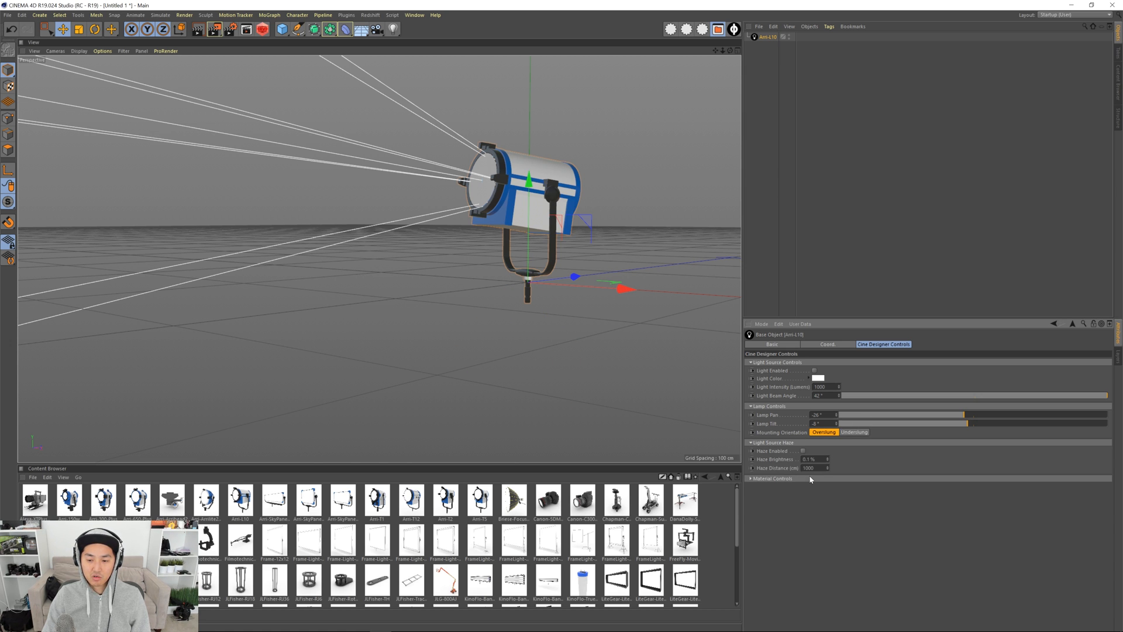
click(810, 479)
click(810, 479)
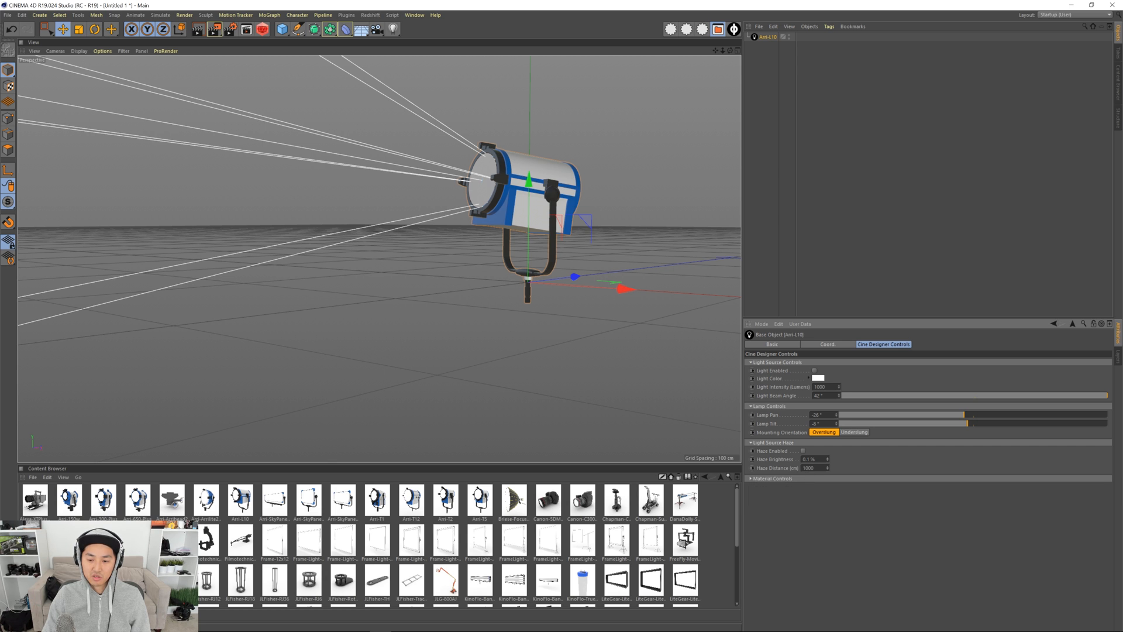
click(814, 479)
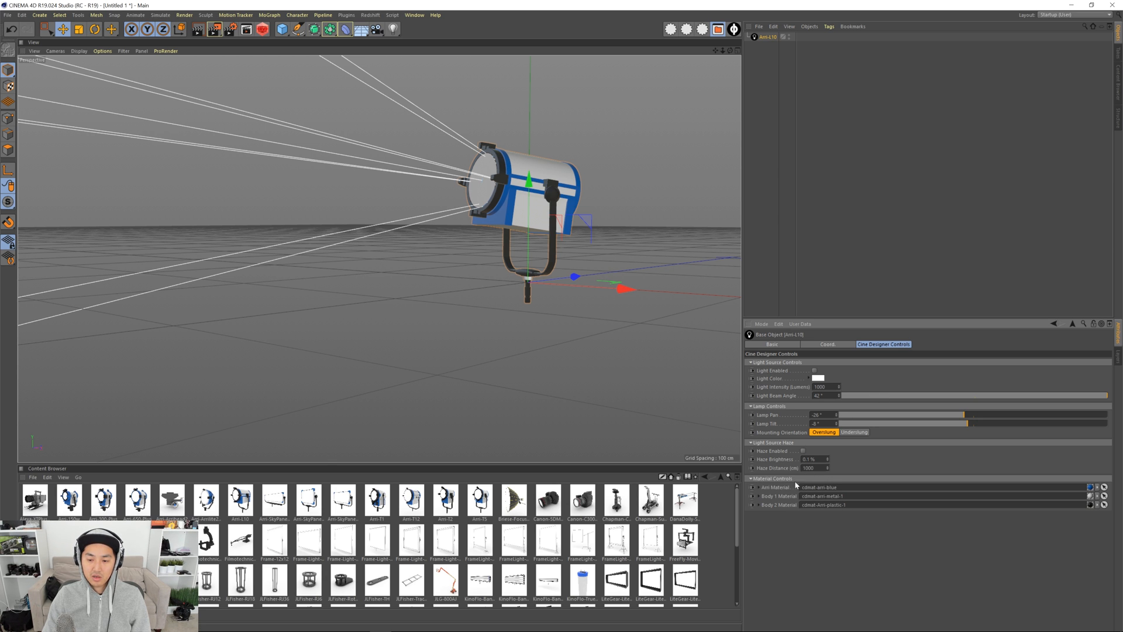
click(800, 478)
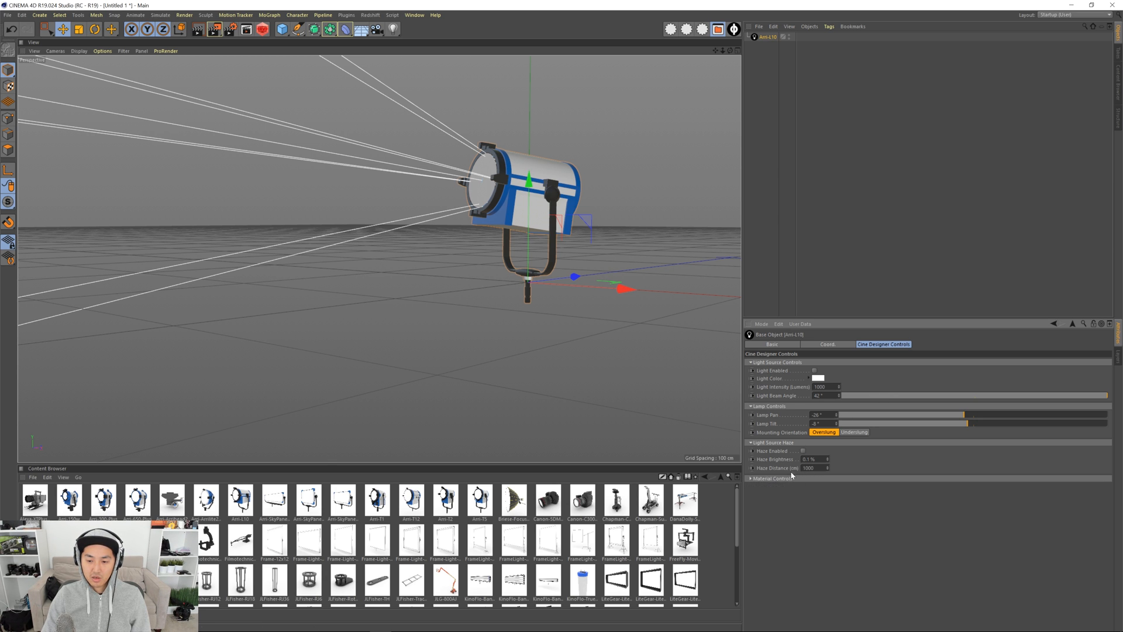
click(797, 443)
click(795, 406)
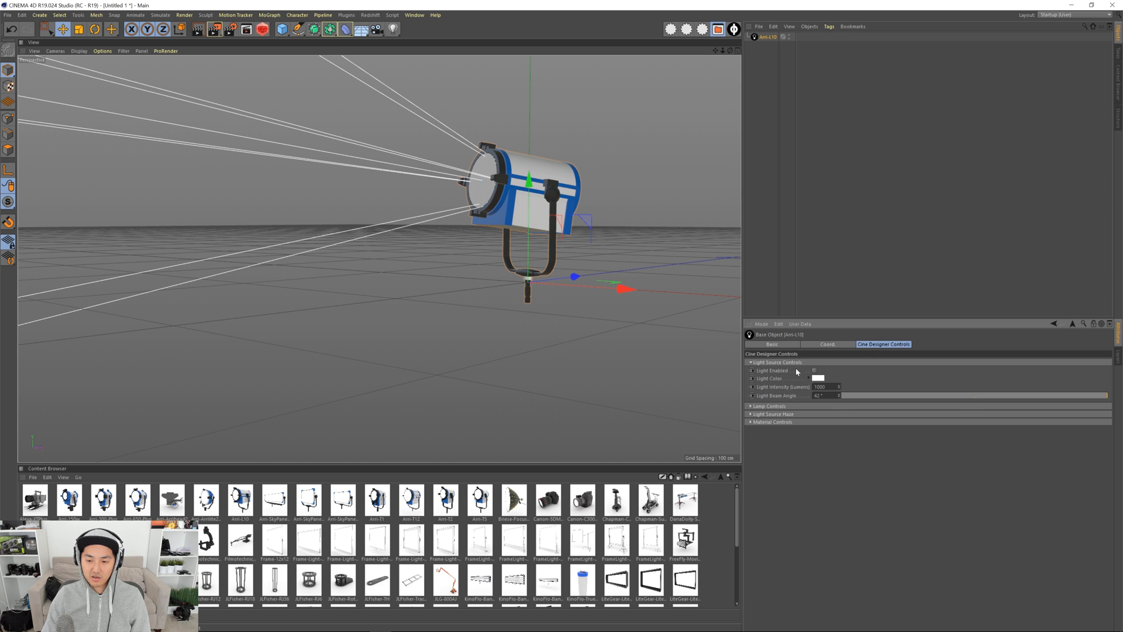
click(789, 406)
- Change the lamp's pan so that its head faces straight ahead, and deselect the lamp
alt+middle_drag(590, 239, 596, 293)
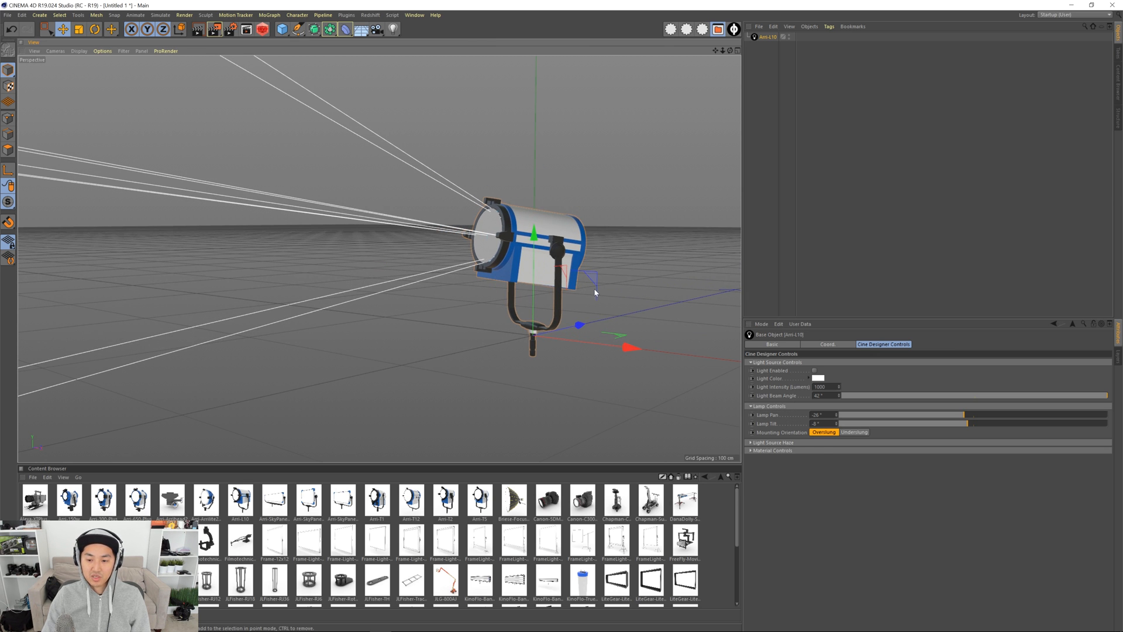
click(817, 414)
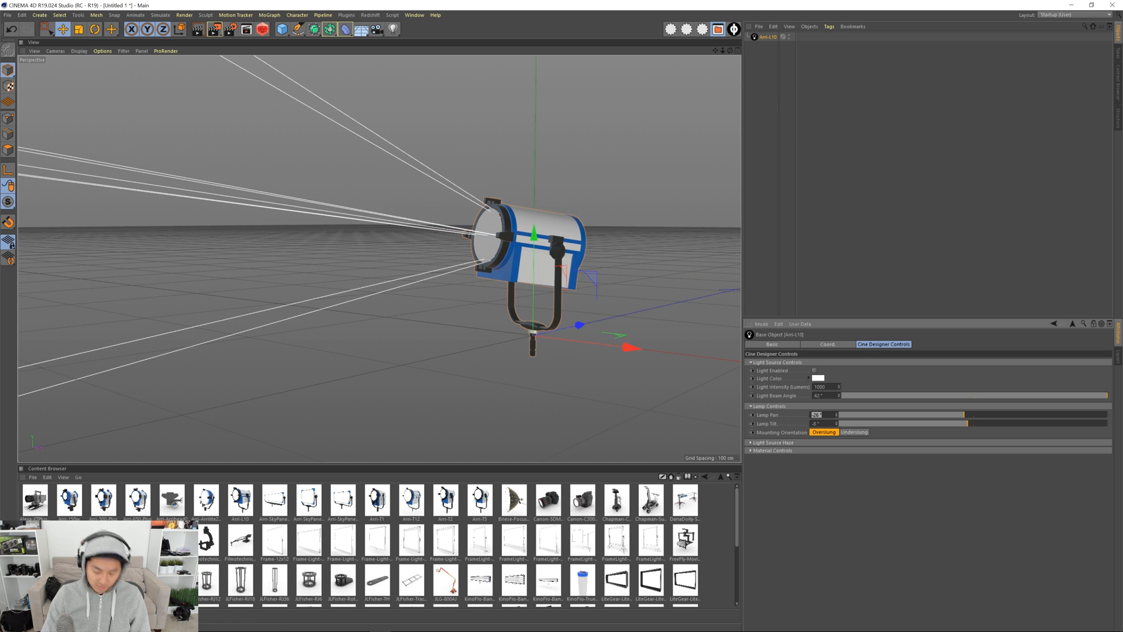
key(Return)
click(757, 237)
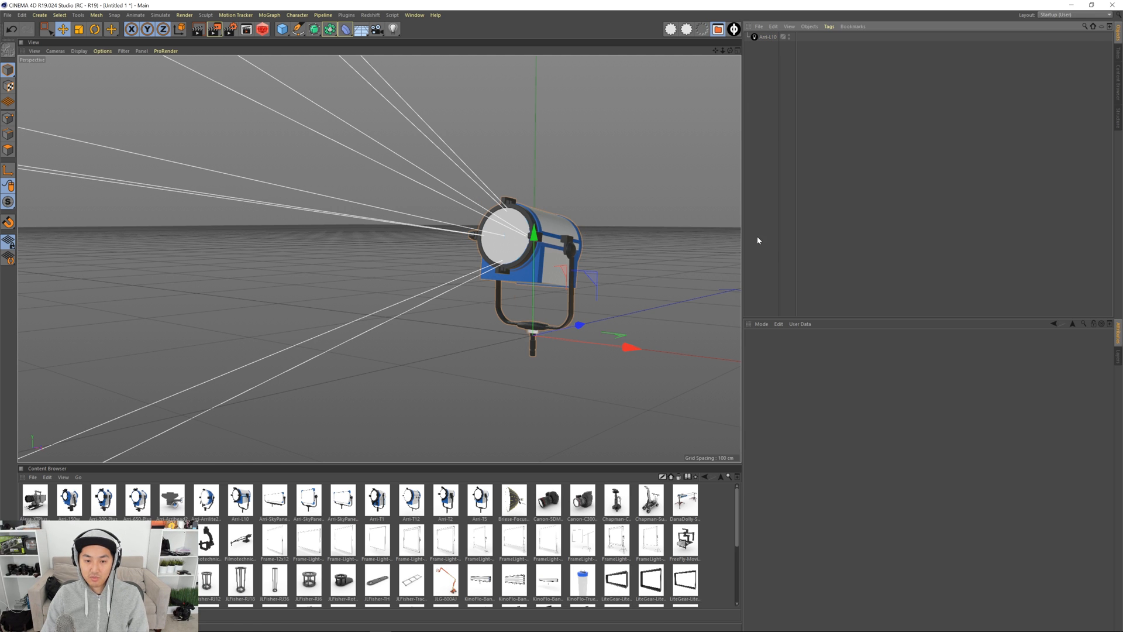
alt+drag(541, 258, 513, 355)
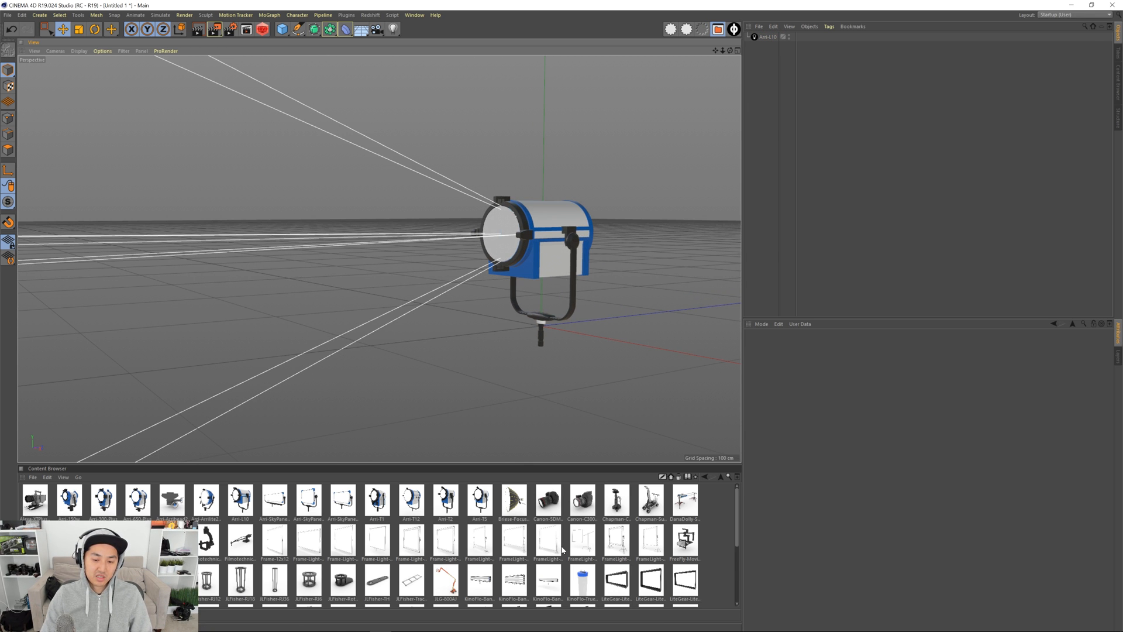
- Add the Matthews-Stand-Combo3Riser stand to the scene from the docked preset browser
scroll(508, 558, down, 3)
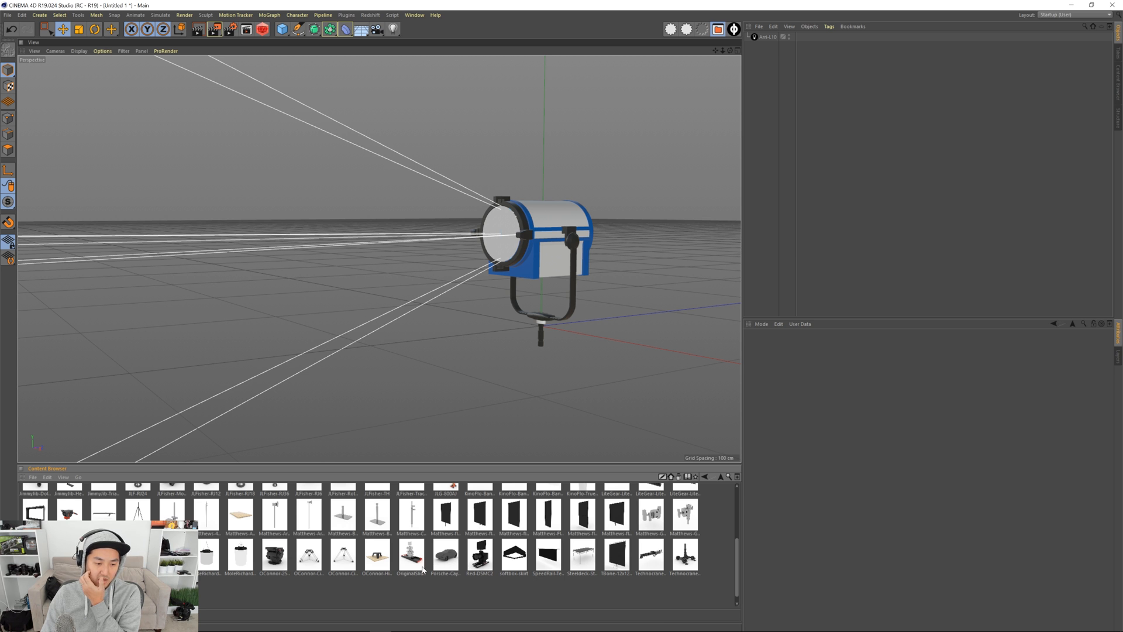
double_click(103, 554)
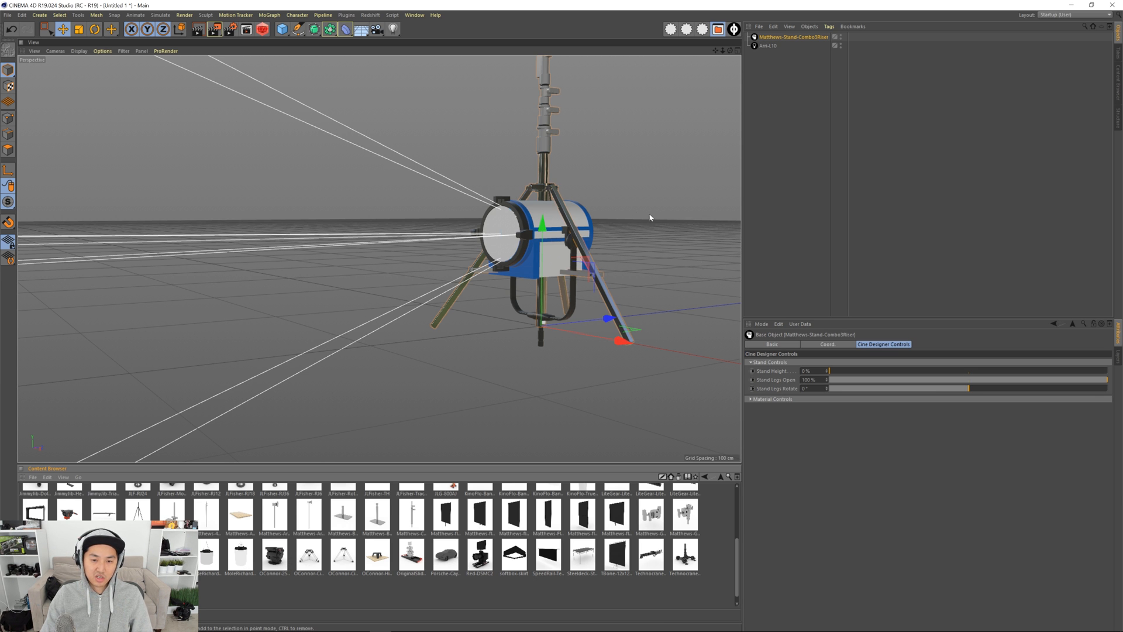
alt+right_drag(649, 216, 566, 233)
alt+middle_drag(566, 233, 501, 319)
alt+drag(504, 193, 474, 252)
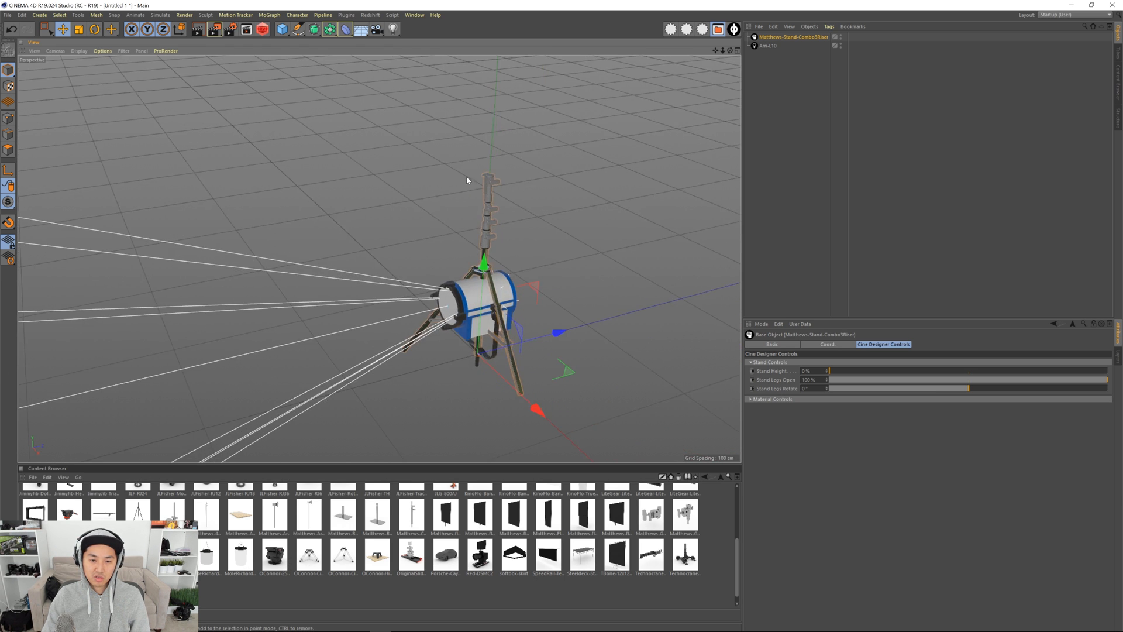
alt+right_drag(466, 169, 542, 229)
alt+drag(541, 230, 586, 263)
- Create a CD-Rig and group the stand and the Arri-L10 under it so the lamp mounts on the stand
click(734, 30)
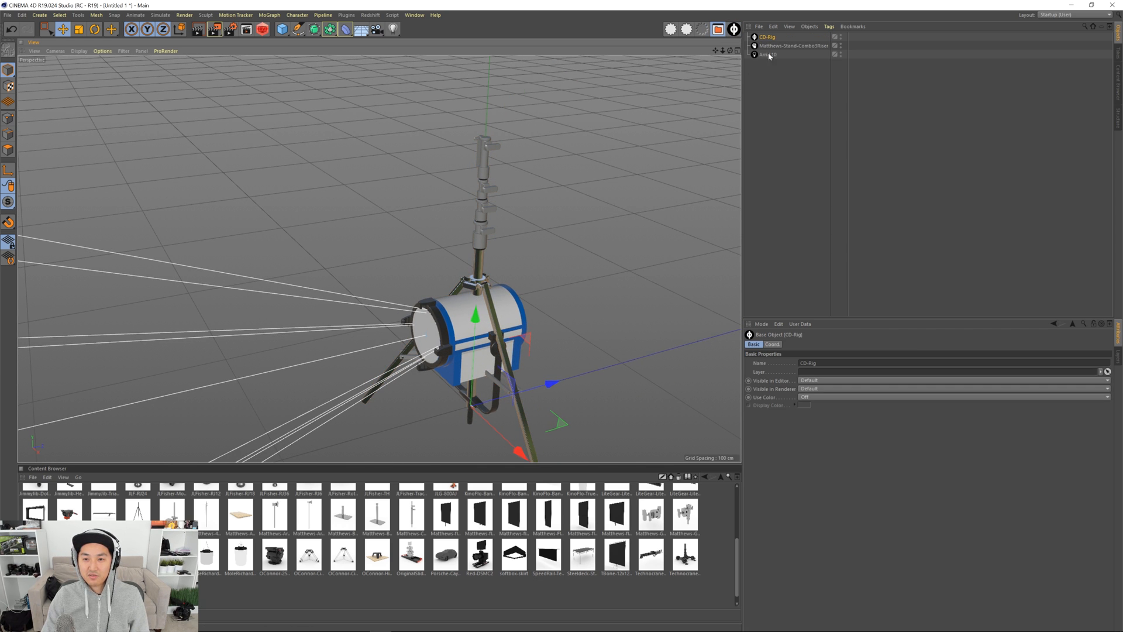
click(770, 47)
drag(775, 38, 774, 38)
click(782, 71)
alt+middle_drag(498, 159, 496, 195)
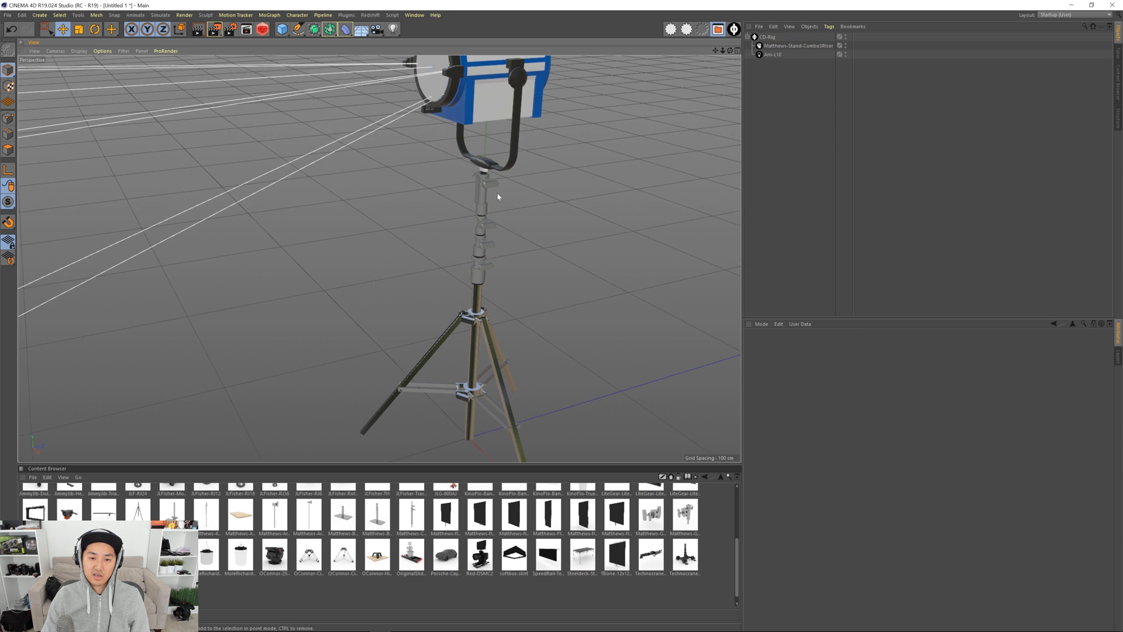
alt+drag(496, 195, 504, 187)
alt+right_drag(504, 187, 454, 188)
alt+drag(454, 187, 500, 200)
alt+right_drag(500, 200, 474, 205)
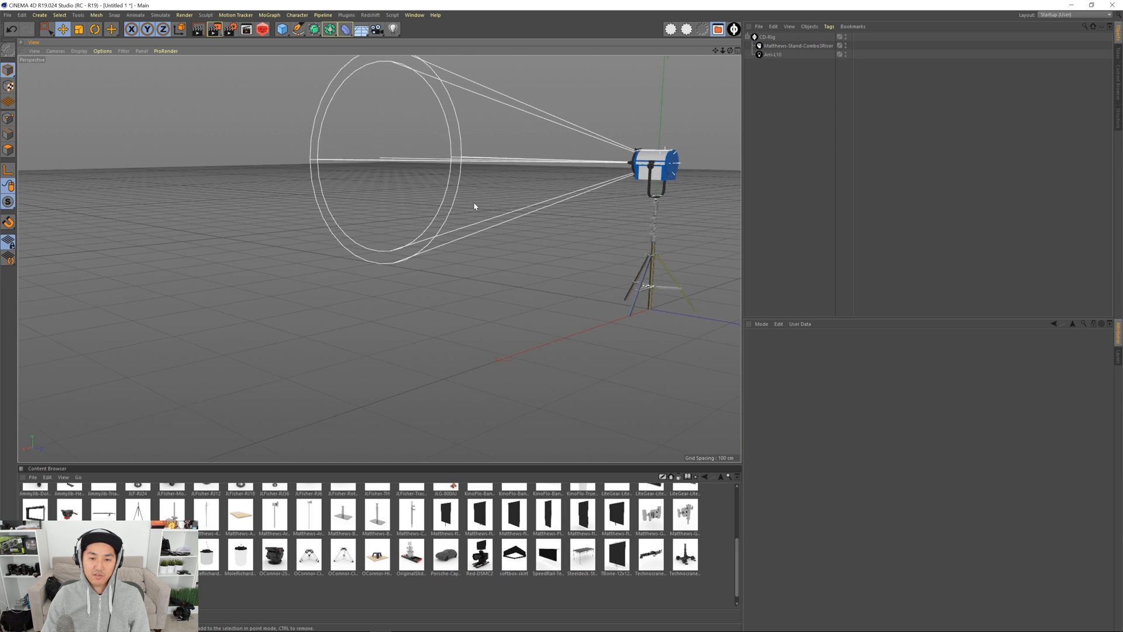
alt+drag(474, 205, 431, 226)
alt+middle_drag(432, 226, 430, 237)
- Load the living room set from the SD-Set-005-livingroom presets into the scene and close the preset window
key(shift+F8)
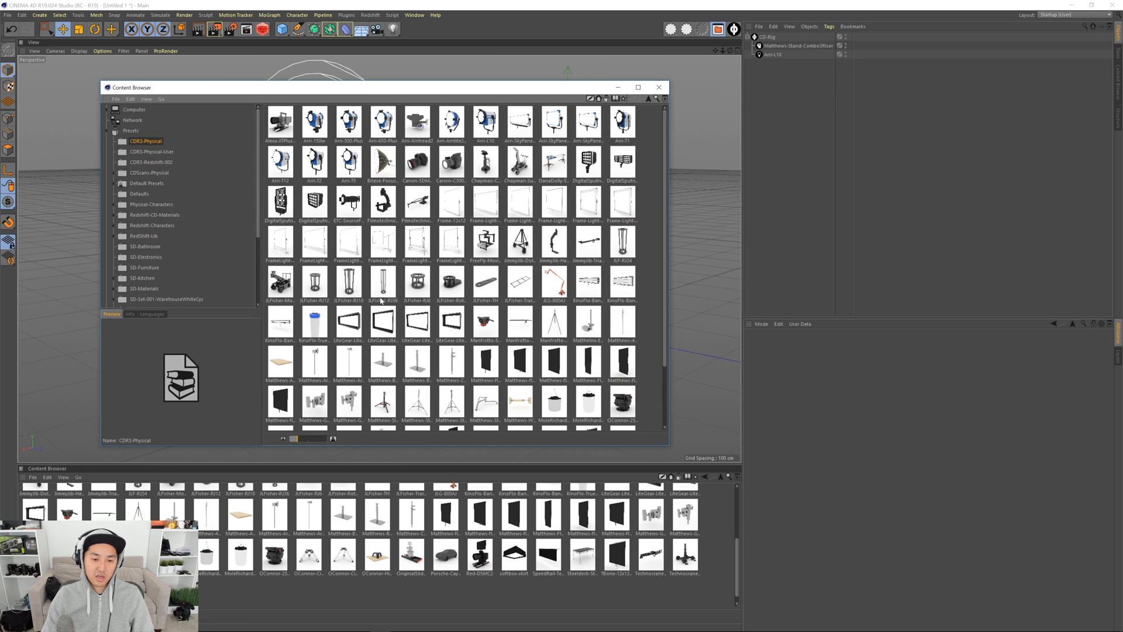
scroll(171, 269, down, 3)
click(157, 249)
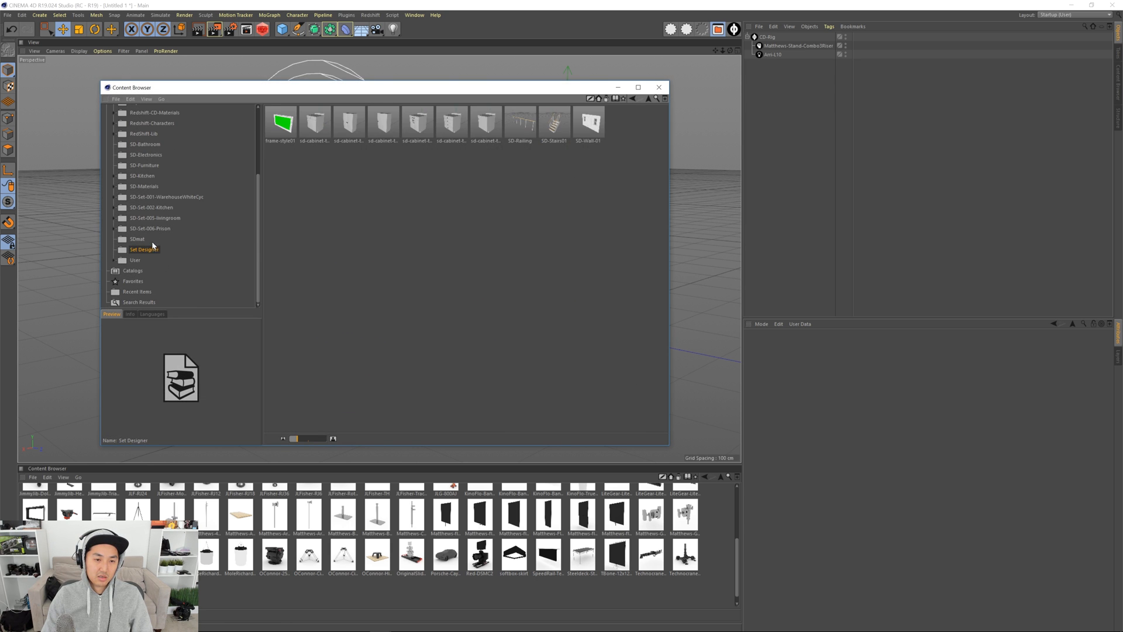
click(154, 218)
click(157, 229)
click(160, 218)
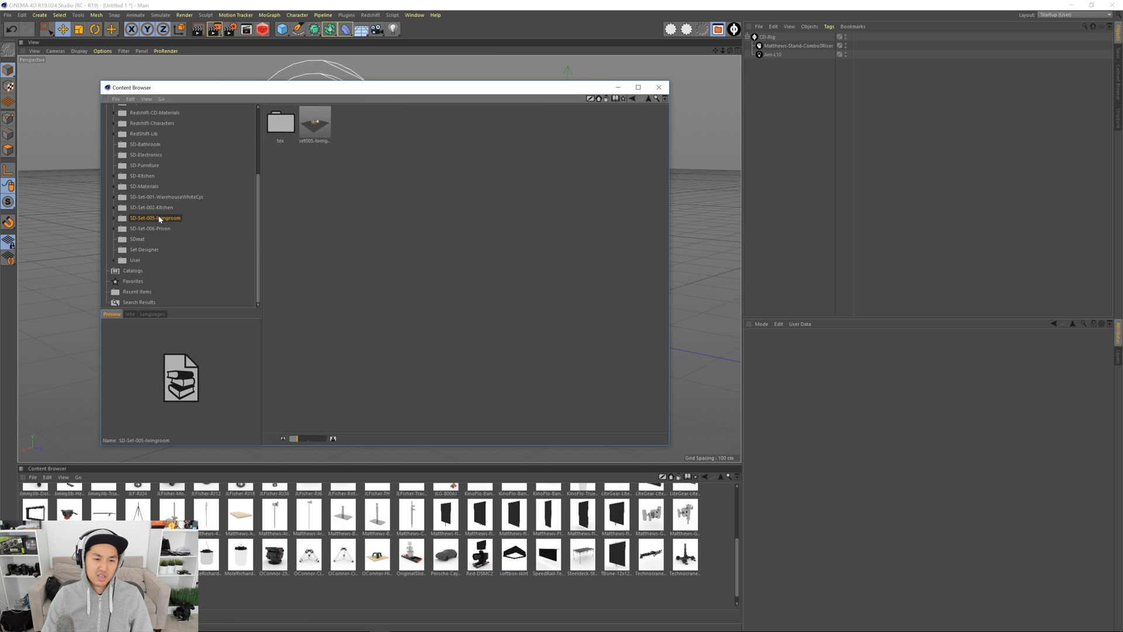
click(307, 126)
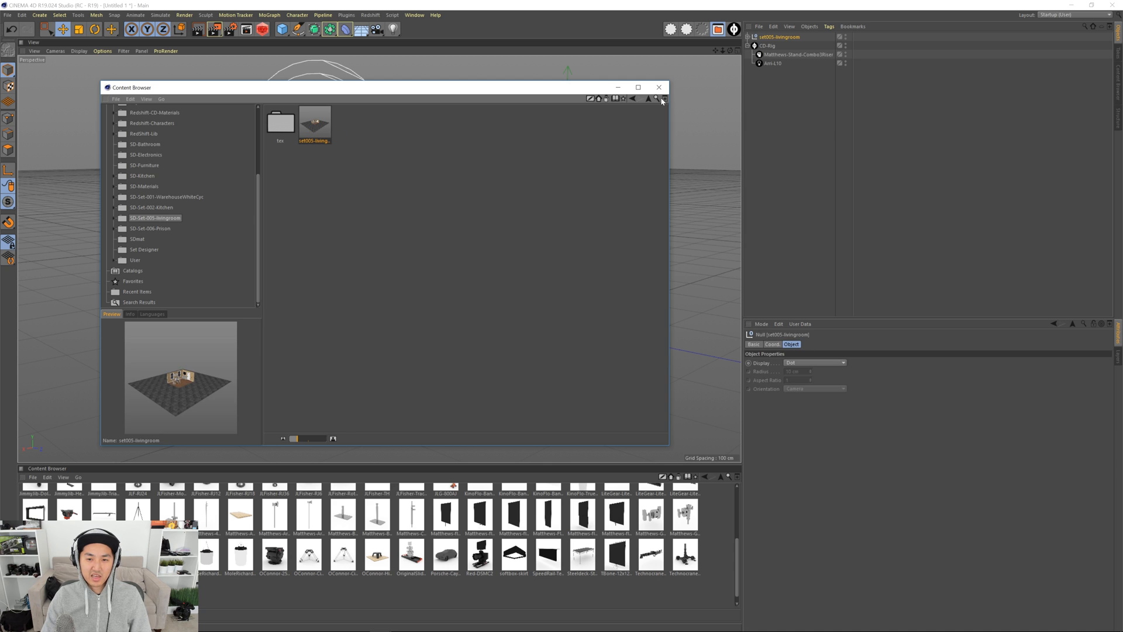
click(658, 87)
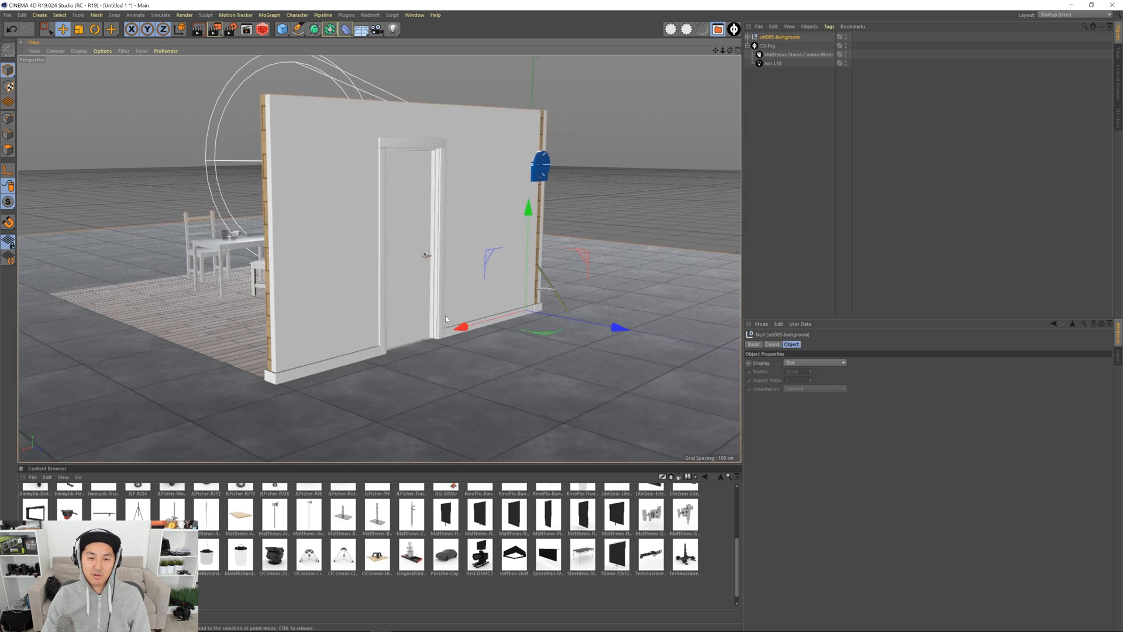
- Rename the CD-Rig holding the stand and lamp as KeyLight
alt+drag(444, 315, 645, 189)
alt+middle_drag(507, 217, 504, 285)
scroll(497, 252, up, 1)
scroll(503, 255, down, 4)
click(773, 47)
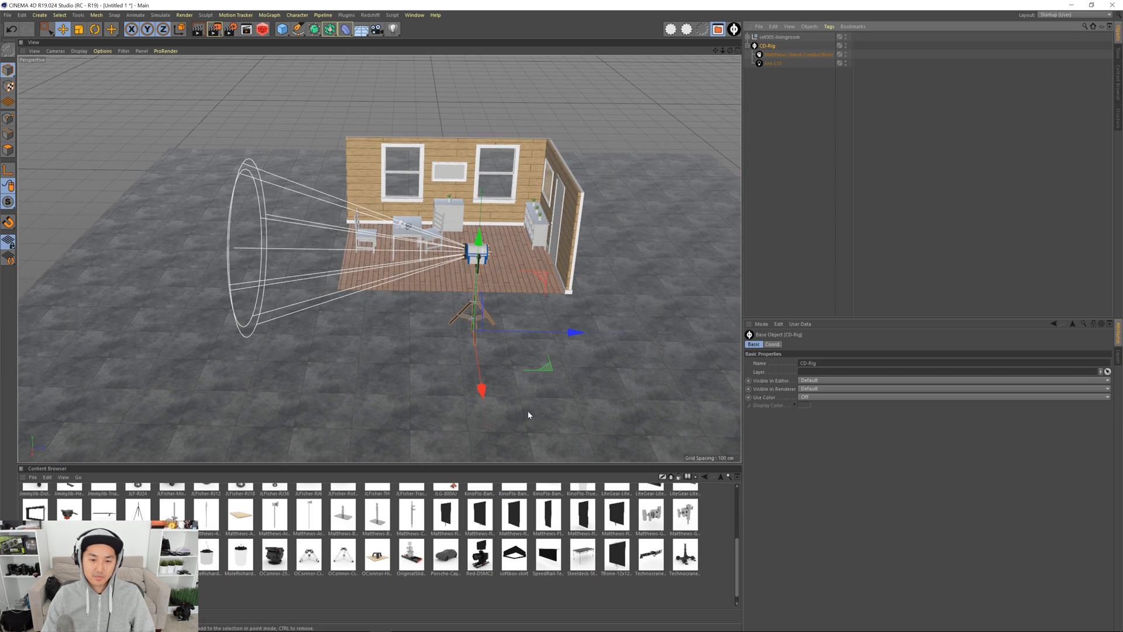
double_click(768, 46)
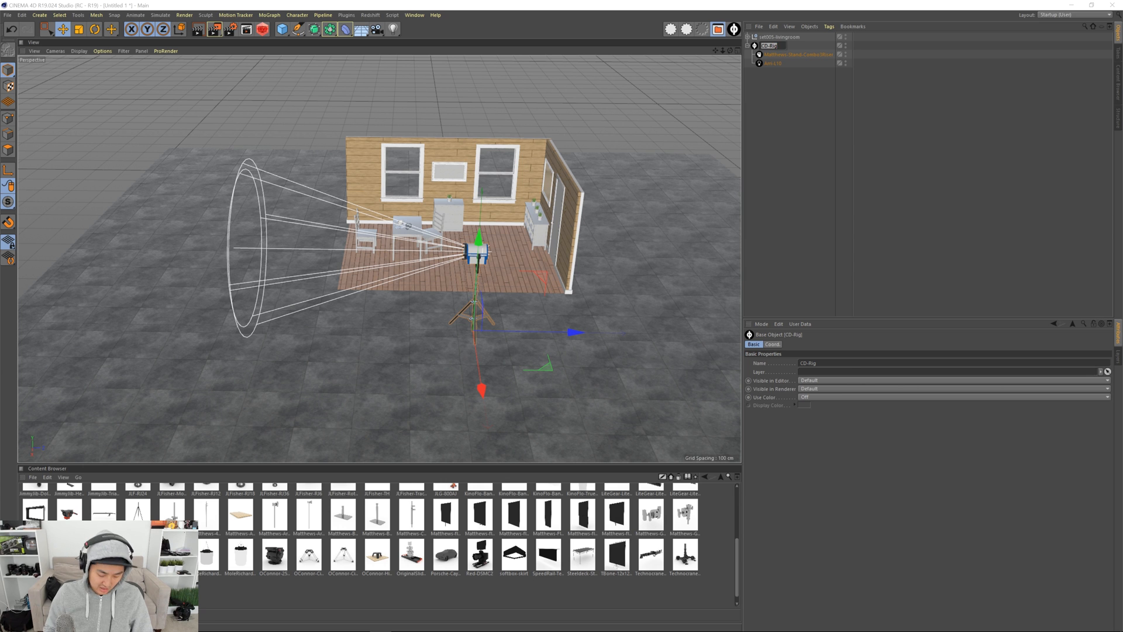
text(KeyLight)
key(Return)
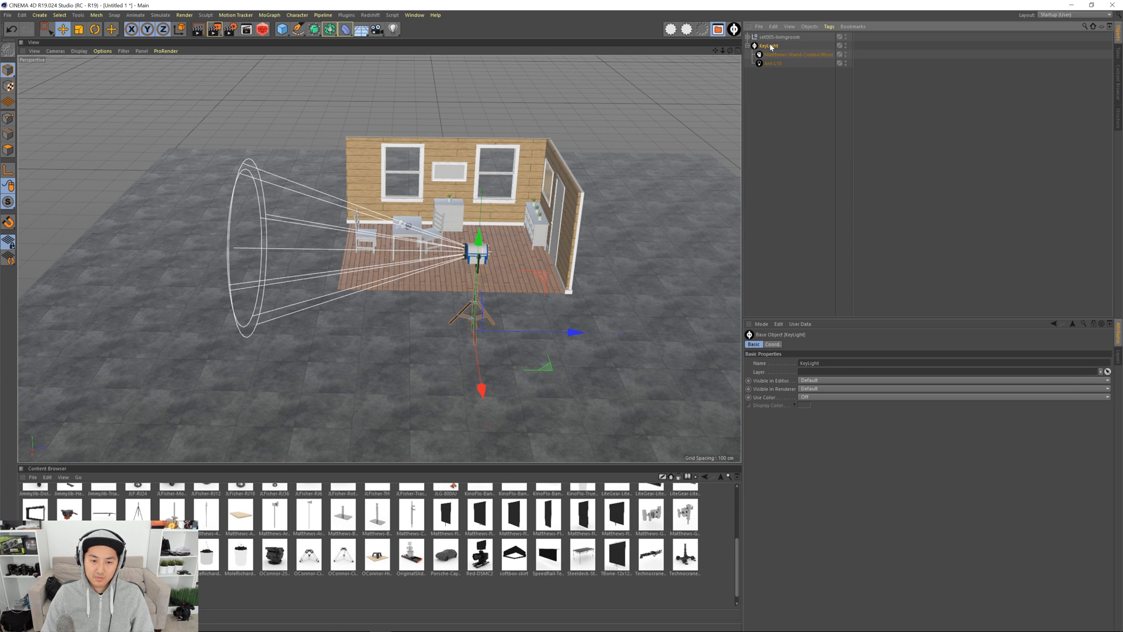
- Rotate the KeyLight rig to aim into the living room and move it well out in front of the set's open side
key(r)
drag(513, 360, 351, 336)
key(e)
alt+right_drag(538, 349, 504, 322)
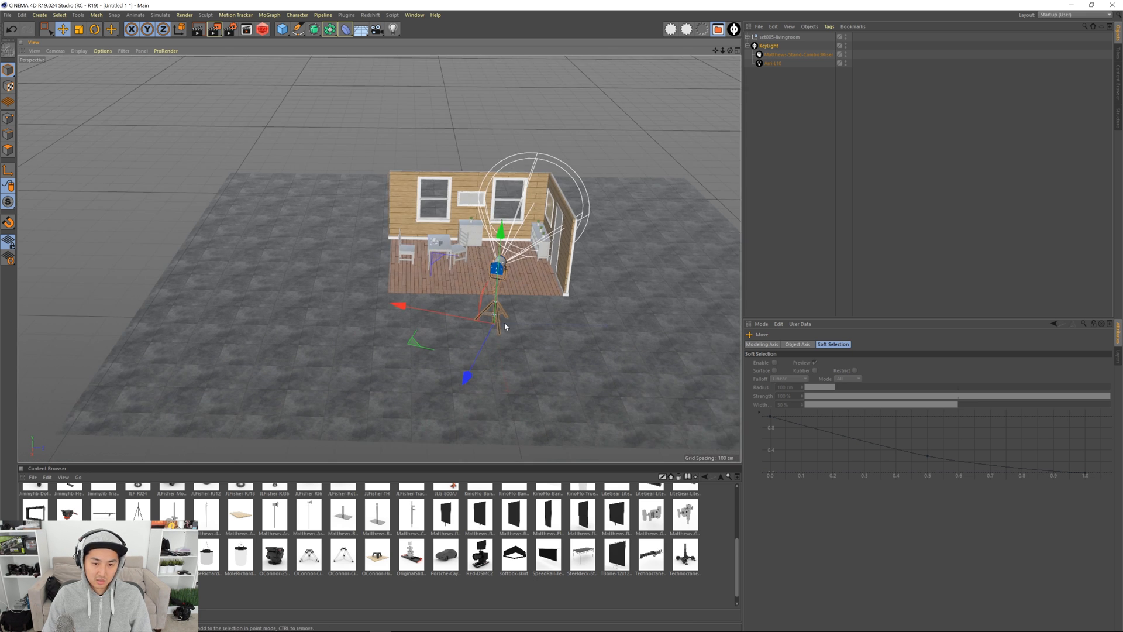
alt+drag(505, 322, 496, 347)
drag(412, 350, 313, 446)
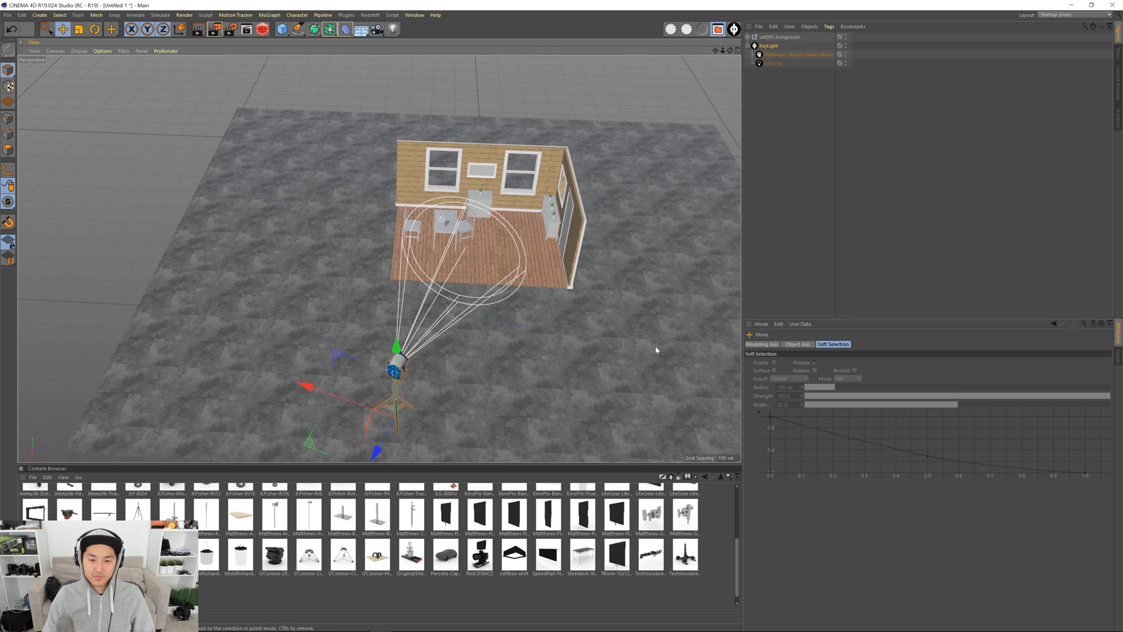
click(787, 222)
- Add the Female-Prisoner character from the Physical-Characters presets and collapse its object hierarchy
key(shift+F8)
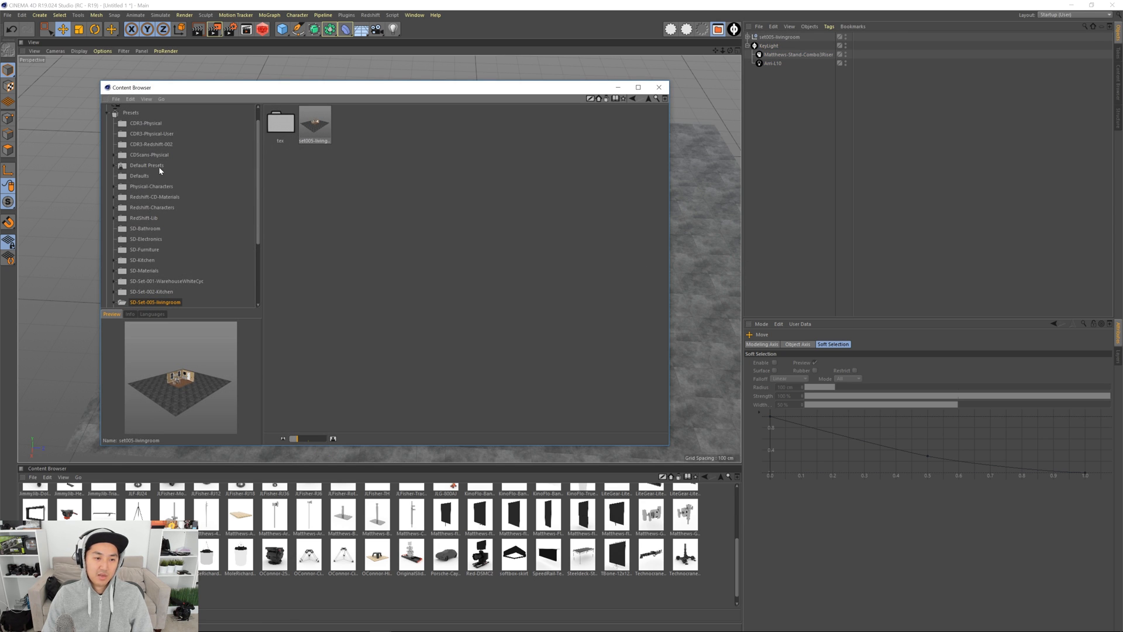
click(150, 186)
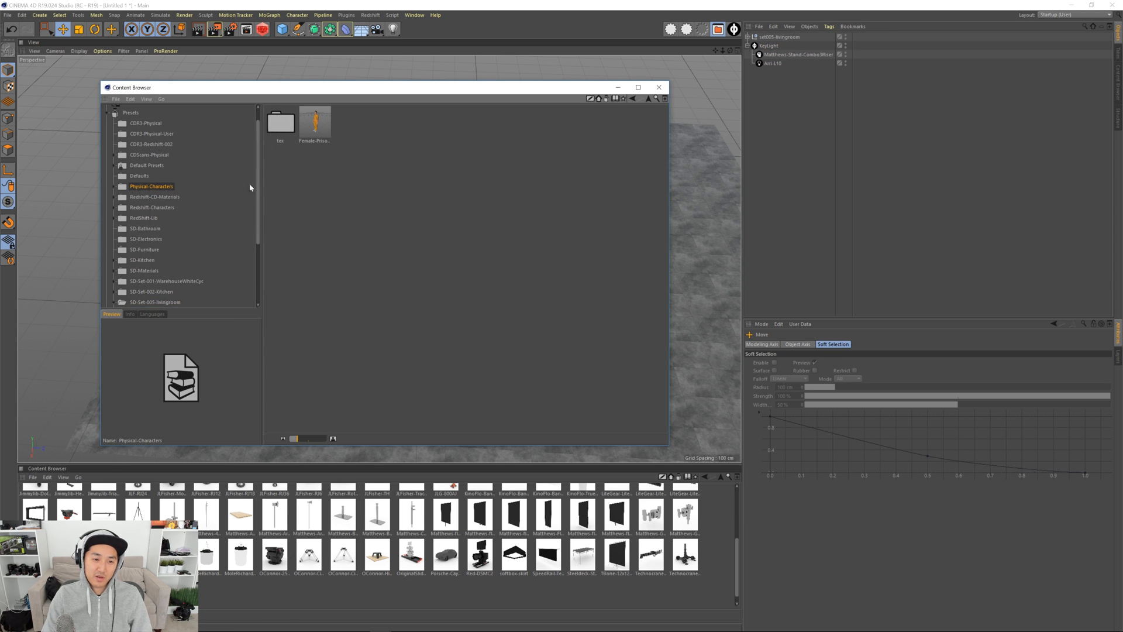
double_click(315, 125)
click(657, 88)
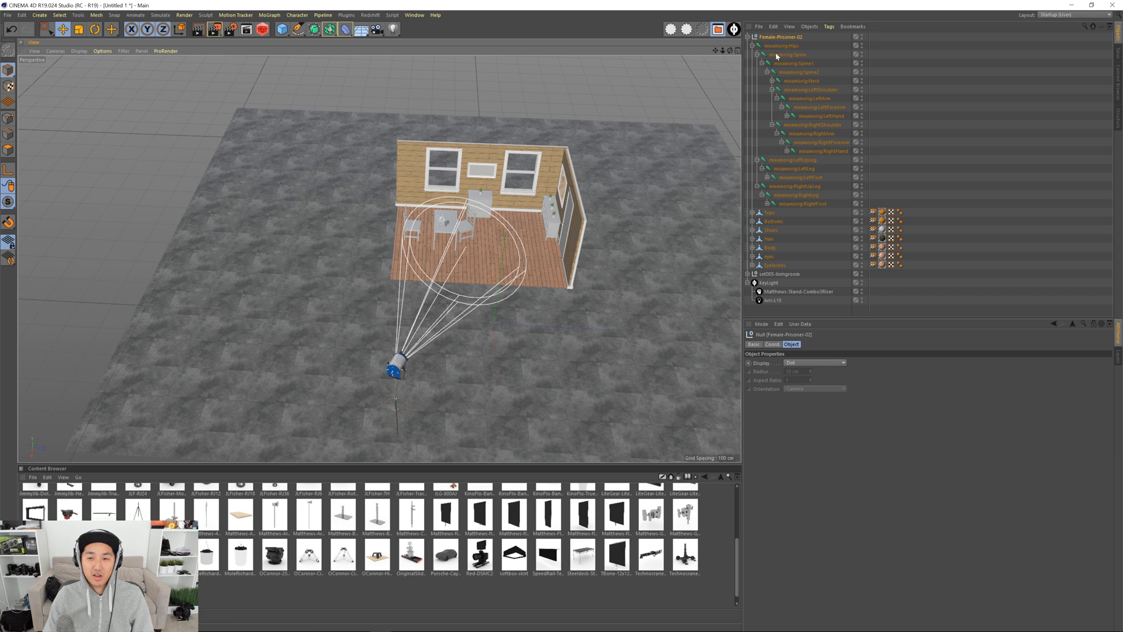
click(748, 37)
- Move the female character onto the front of the wooden floor and rotate her about 90° to face out of the room
scroll(540, 317, up, 2)
alt+middle_drag(531, 314, 508, 294)
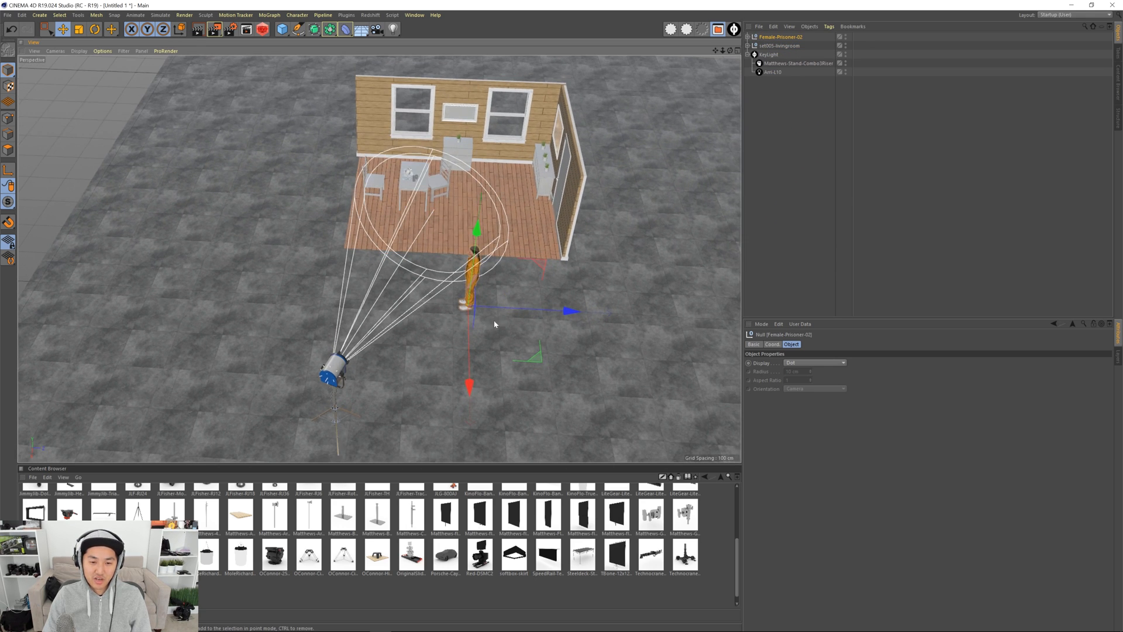
drag(470, 387, 470, 313)
scroll(503, 252, up, 5)
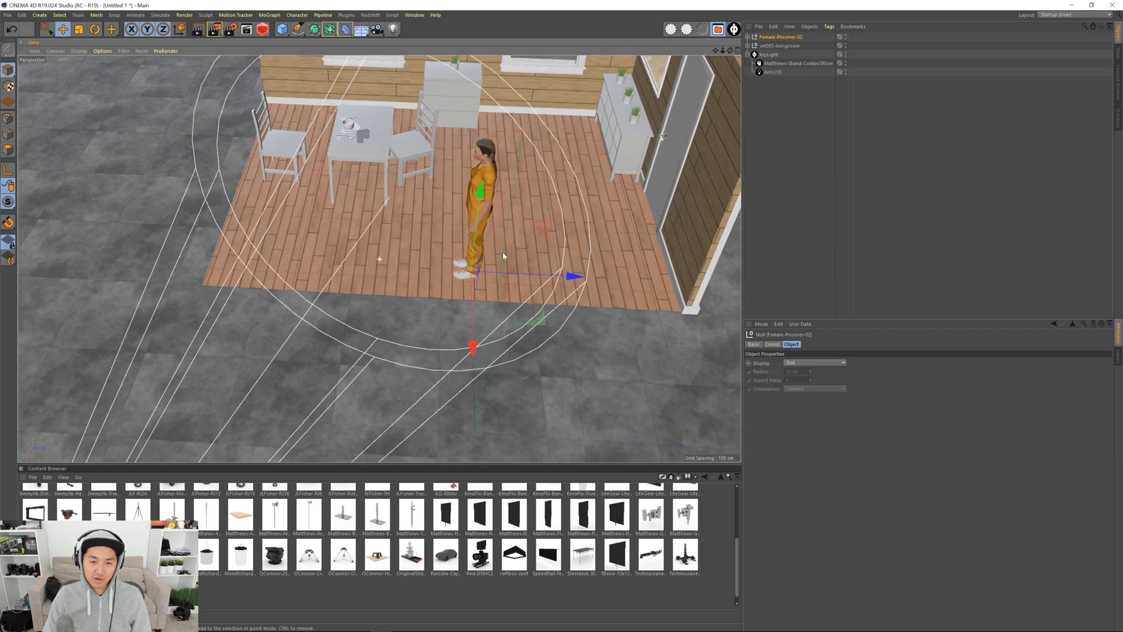
key(r)
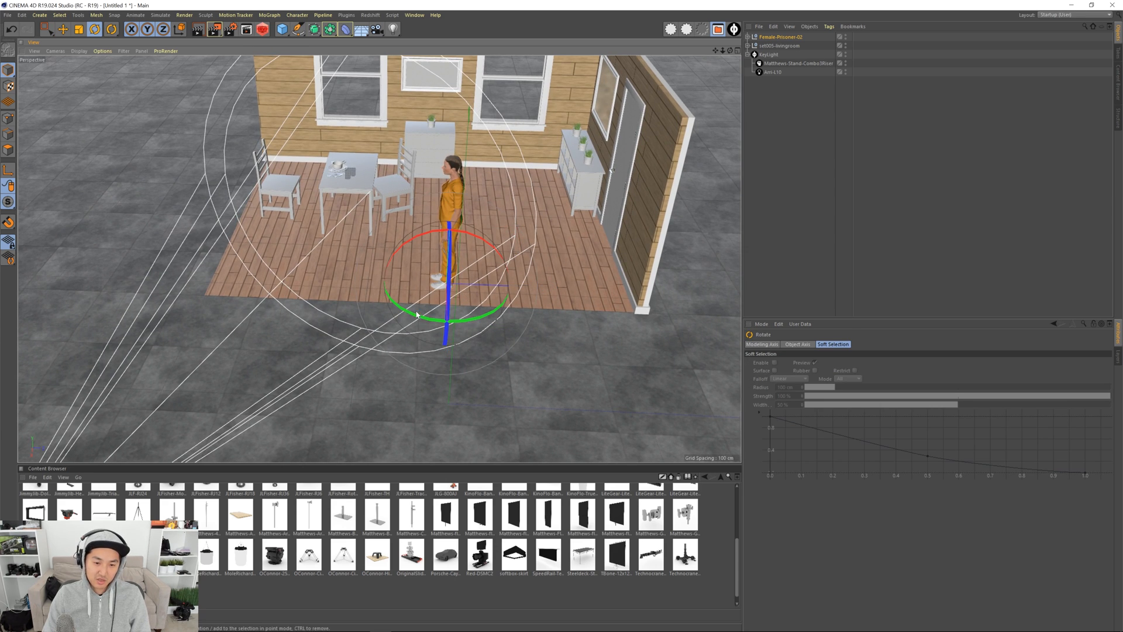
drag(413, 308, 493, 302)
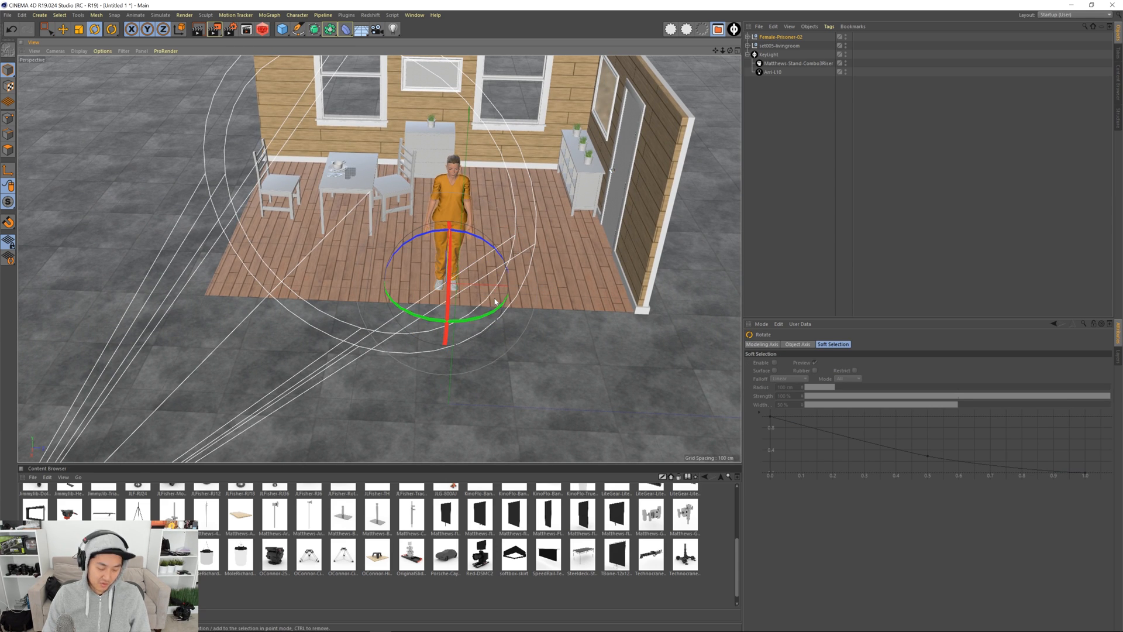
key(e)
- Nudge the character slightly toward the table and check her placement in the room and light beam from several angles
scroll(411, 281, down, 3)
alt+drag(409, 279, 457, 276)
alt+middle_drag(458, 276, 403, 276)
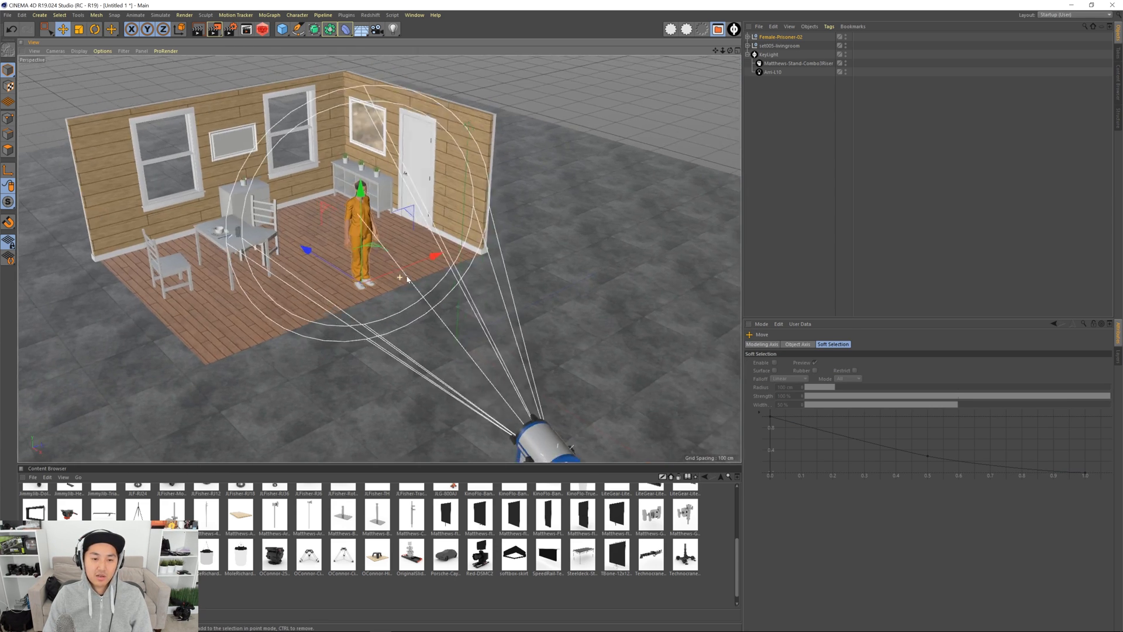
alt+drag(403, 275, 422, 273)
drag(308, 261, 300, 258)
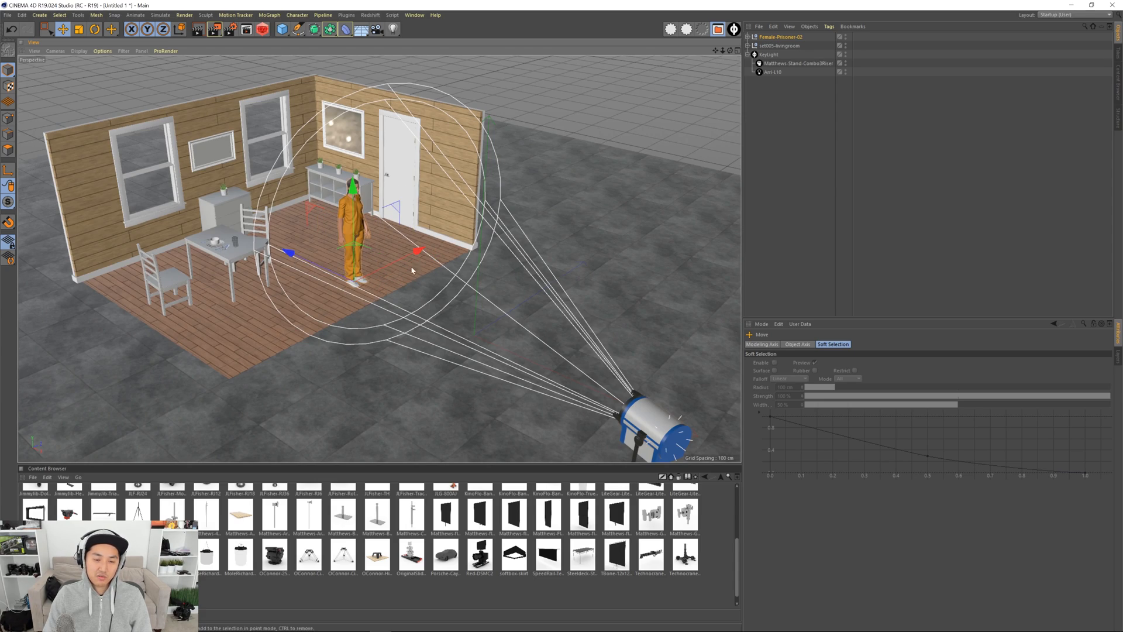
alt+middle_drag(412, 268, 366, 239)
alt+drag(367, 239, 292, 194)
alt+middle_drag(292, 195, 376, 221)
alt+drag(376, 220, 335, 215)
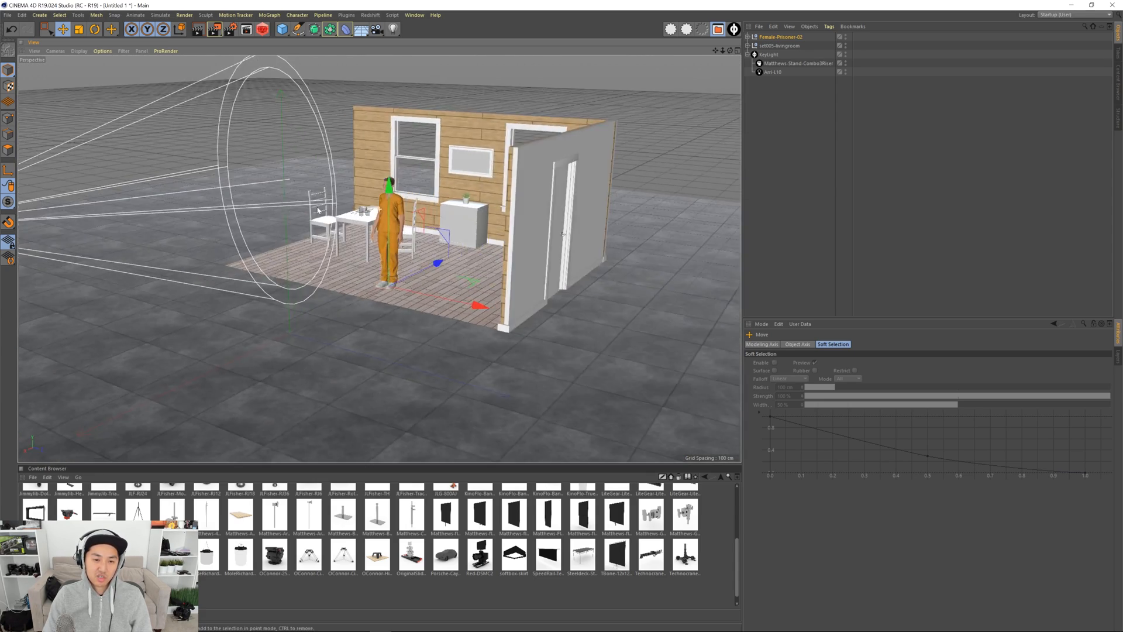
- Set the scene's renderer to Physical in the render settings
alt+middle_drag(336, 215, 400, 261)
alt+drag(400, 261, 455, 264)
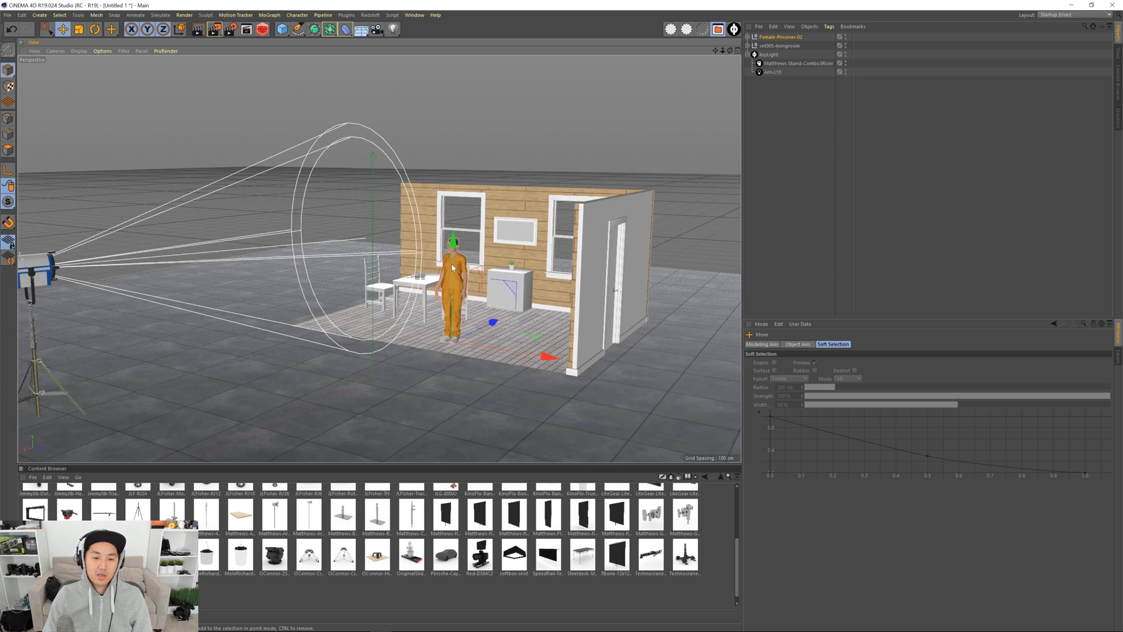
alt+middle_drag(455, 265, 494, 240)
scroll(495, 240, down, 1)
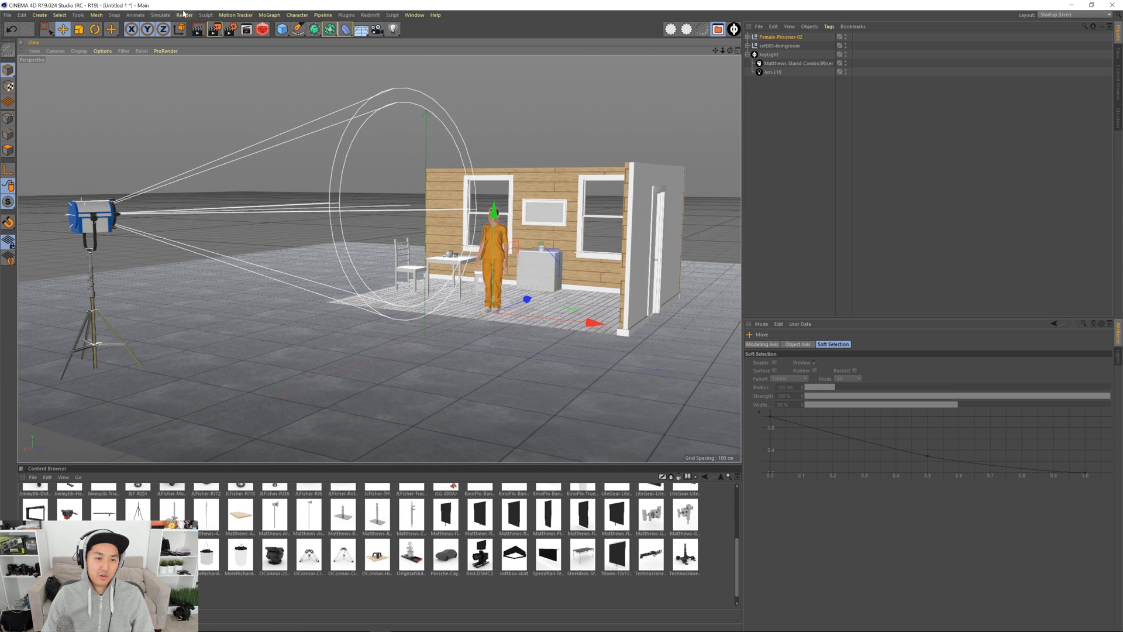
click(230, 28)
drag(291, 102, 449, 102)
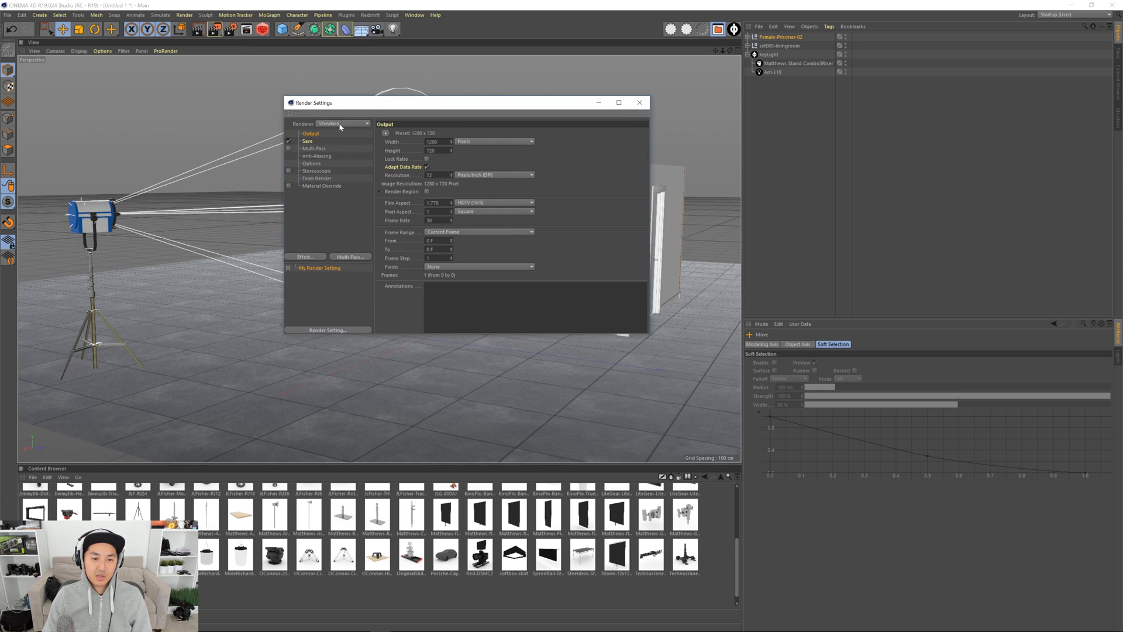
click(343, 124)
click(341, 141)
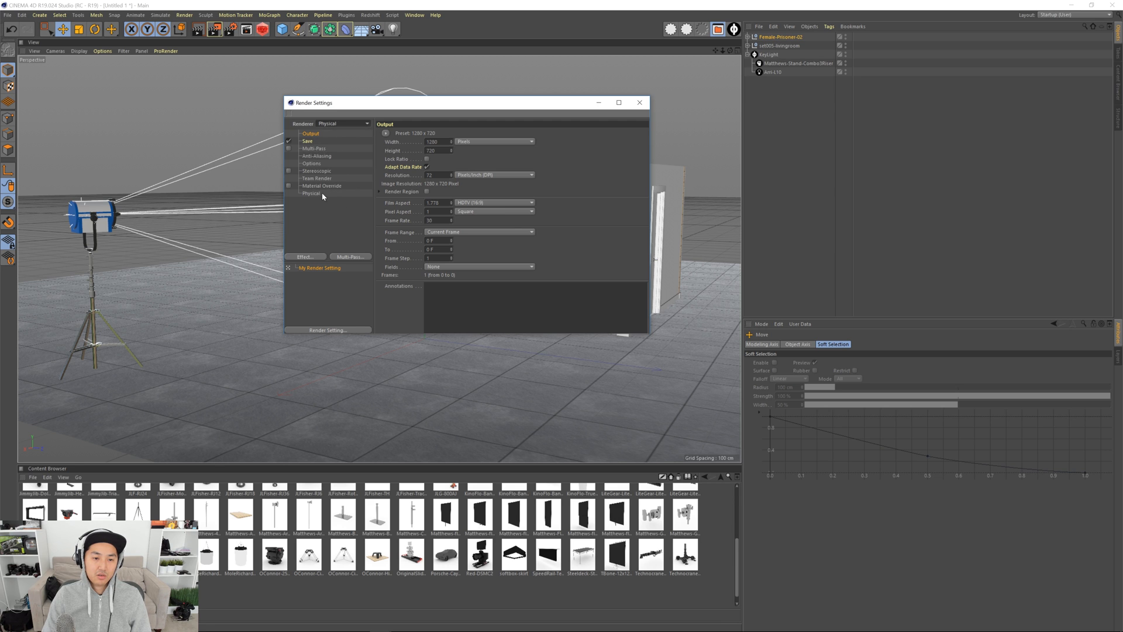
- Set the Physical renderer's sampler to Progressive and close the render settings
click(320, 193)
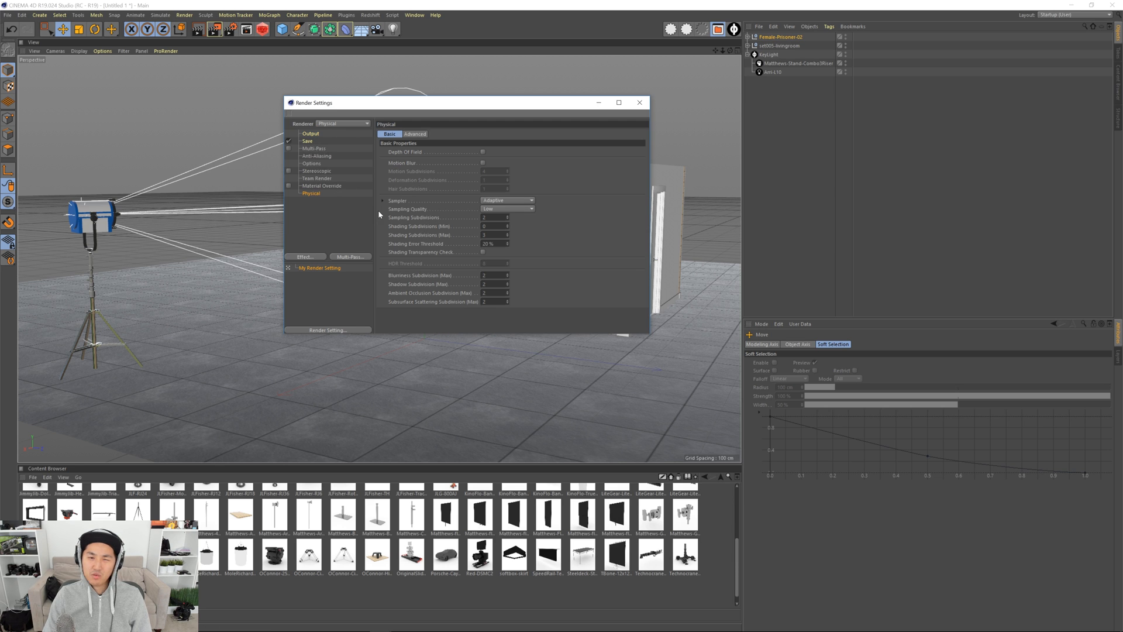
click(517, 200)
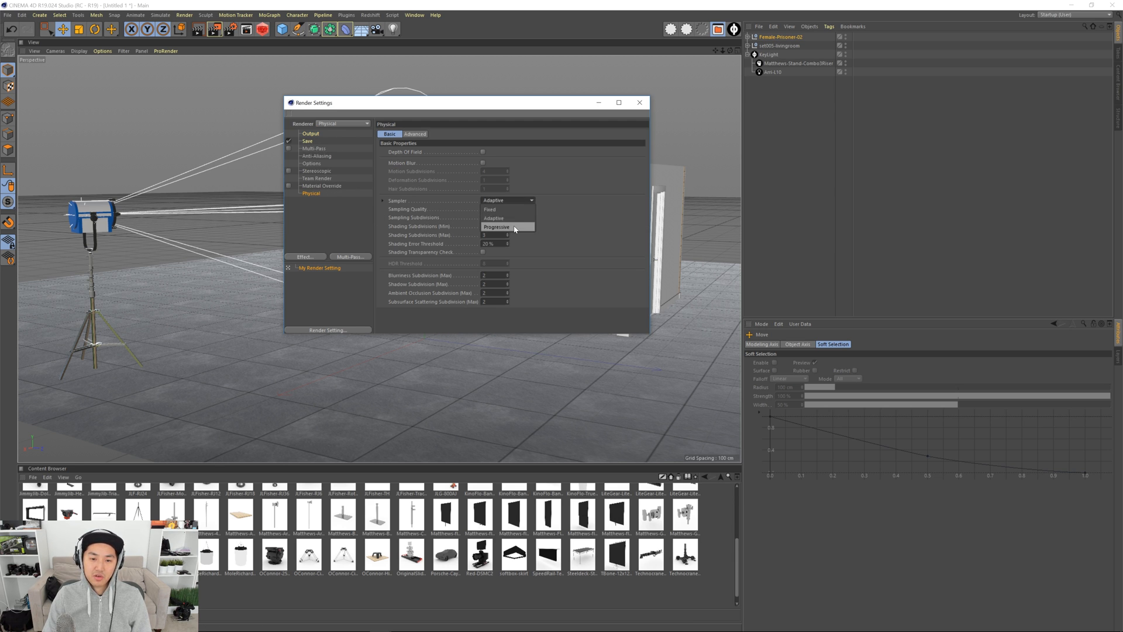
click(503, 222)
click(490, 292)
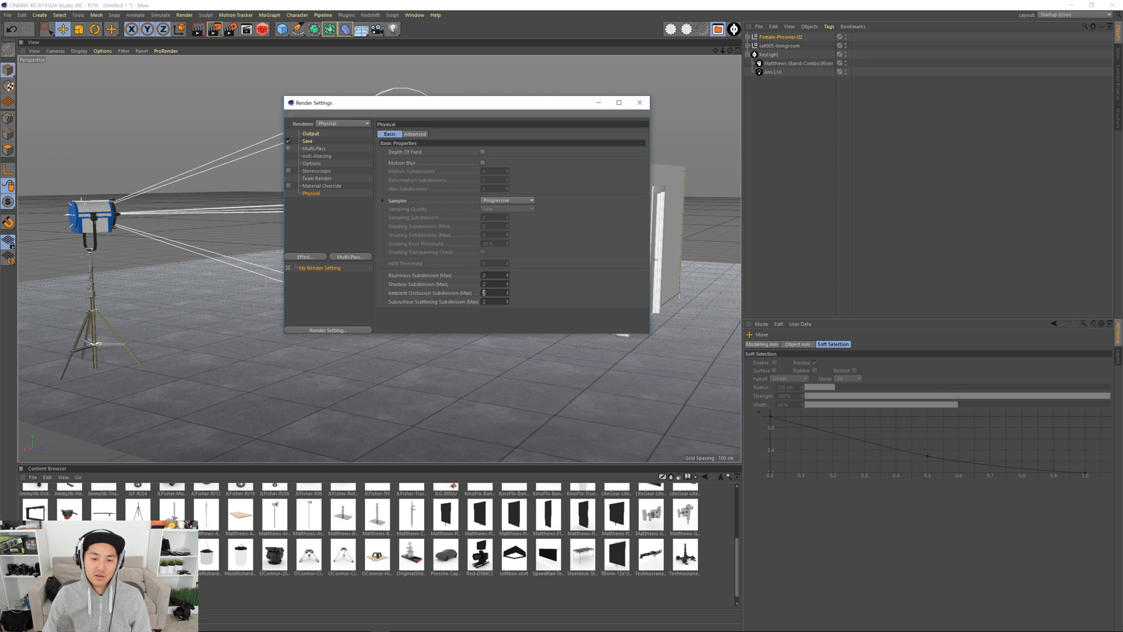
click(640, 104)
- Raise the Matthews combo stand under the key light to a stand height of 79%
click(803, 133)
alt+middle_drag(497, 233, 508, 253)
alt+right_drag(507, 253, 487, 257)
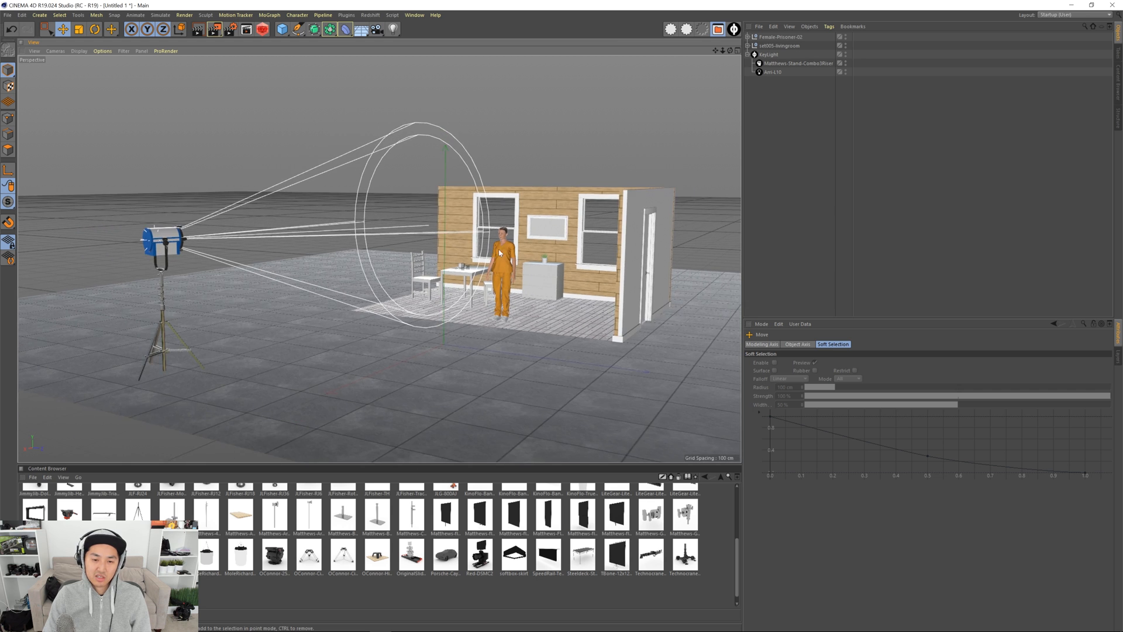
alt+middle_drag(488, 258, 489, 264)
alt+drag(490, 264, 498, 265)
click(780, 63)
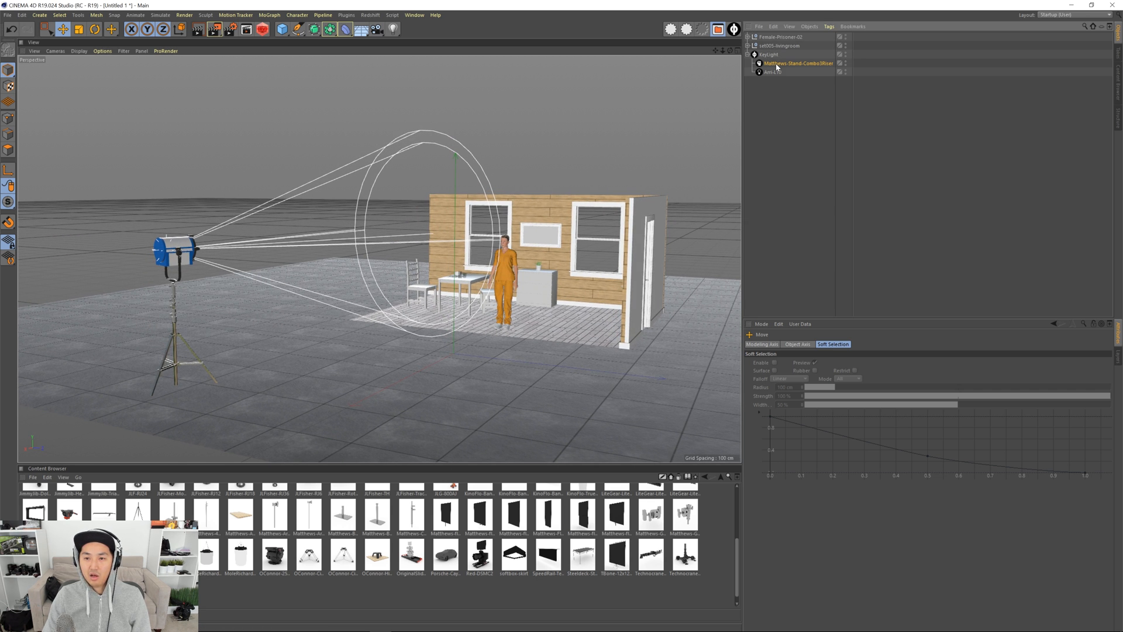
drag(833, 371, 1050, 372)
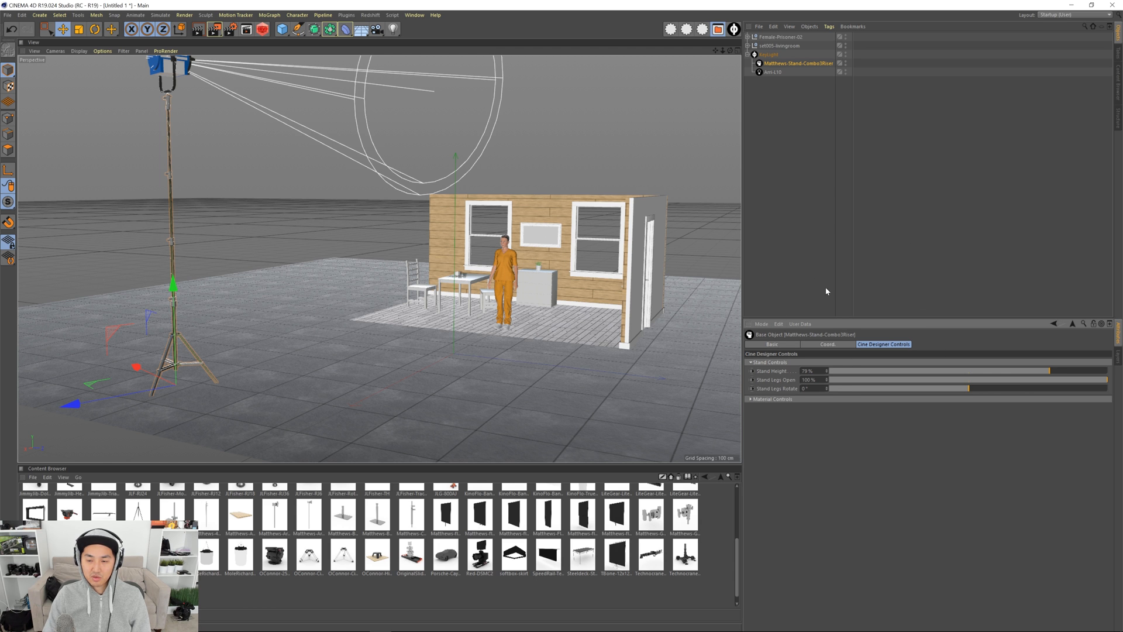
- Aim the Arri-L10 down at the character with a lamp tilt of 30° and a lamp pan of -10°
click(772, 72)
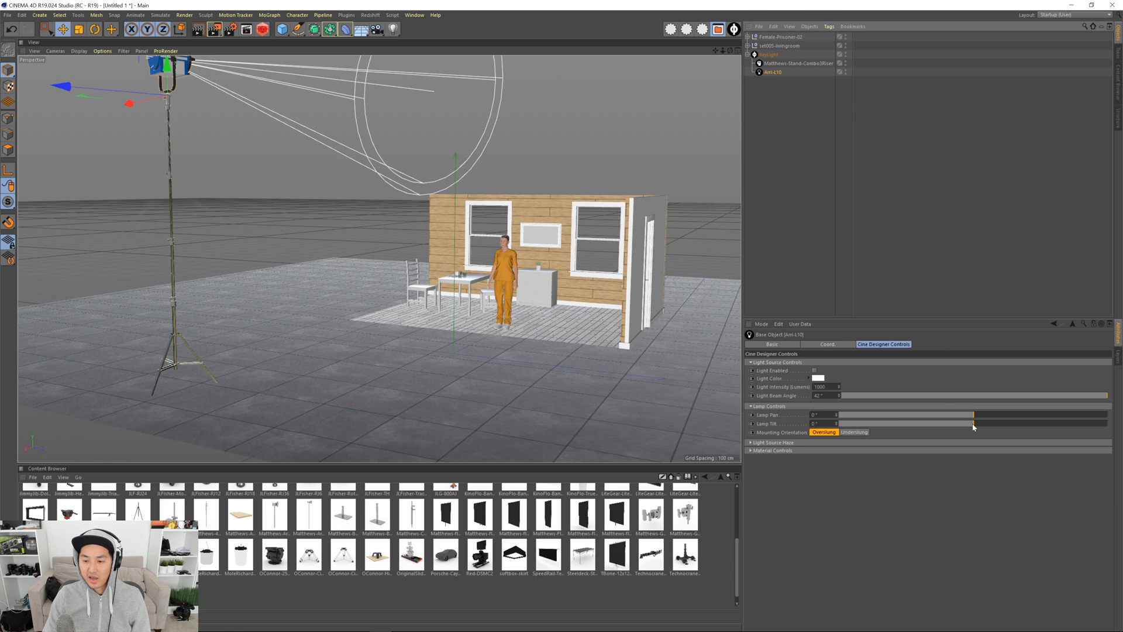
drag(973, 425, 995, 430)
alt+middle_drag(515, 257, 513, 283)
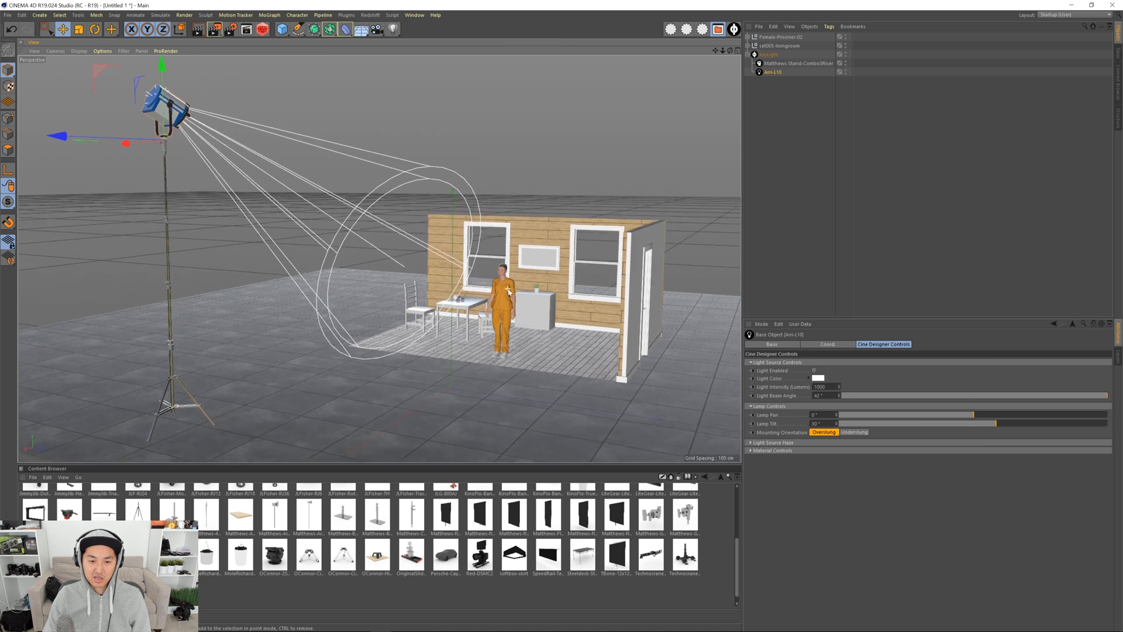
alt+drag(513, 284, 623, 298)
drag(976, 415, 971, 419)
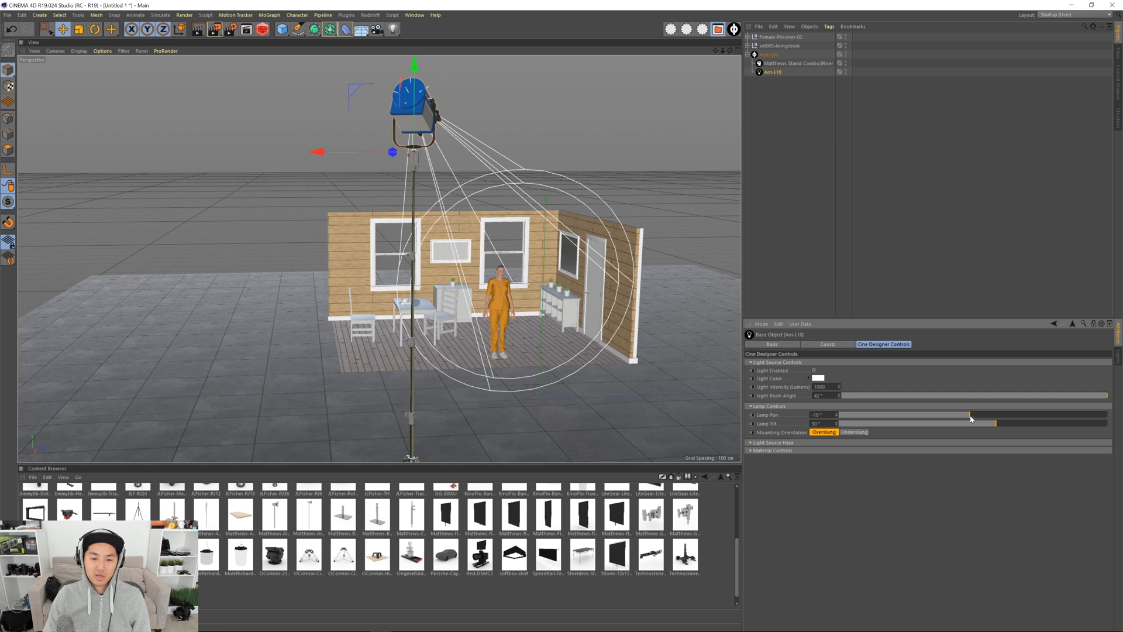
- Enable the Arri-L10's light source and check how its beam falls on the character and set
alt+drag(502, 301, 439, 274)
scroll(497, 286, down, 3)
alt+middle_drag(495, 281, 484, 318)
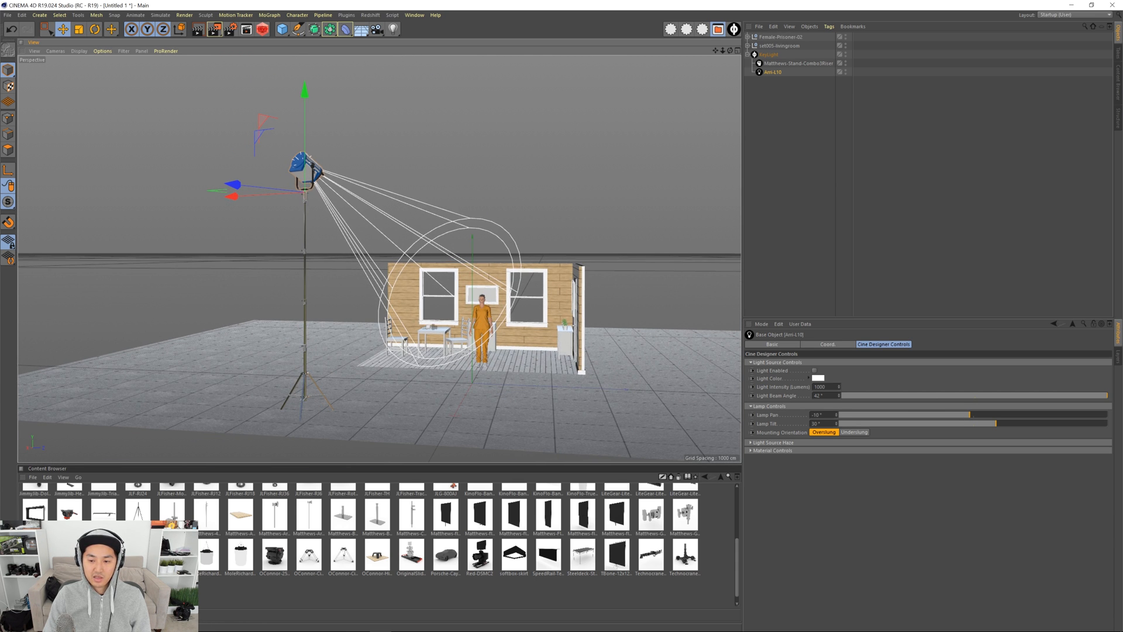
click(814, 370)
alt+drag(465, 347, 456, 301)
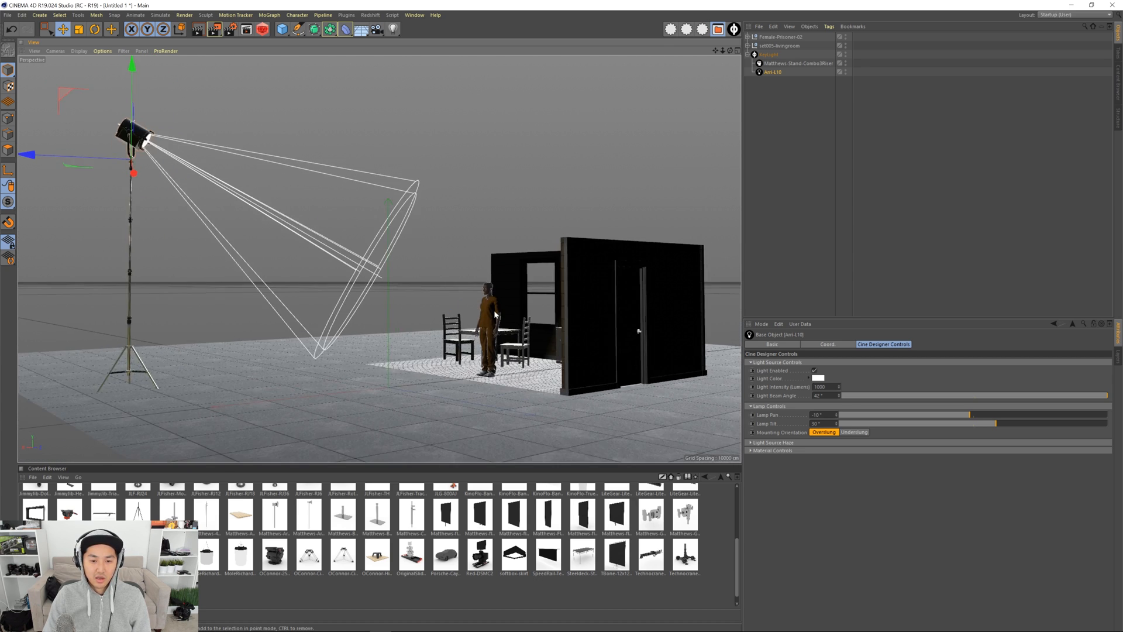
alt+middle_drag(488, 311, 521, 333)
alt+drag(379, 259, 386, 261)
alt+middle_drag(515, 325, 515, 324)
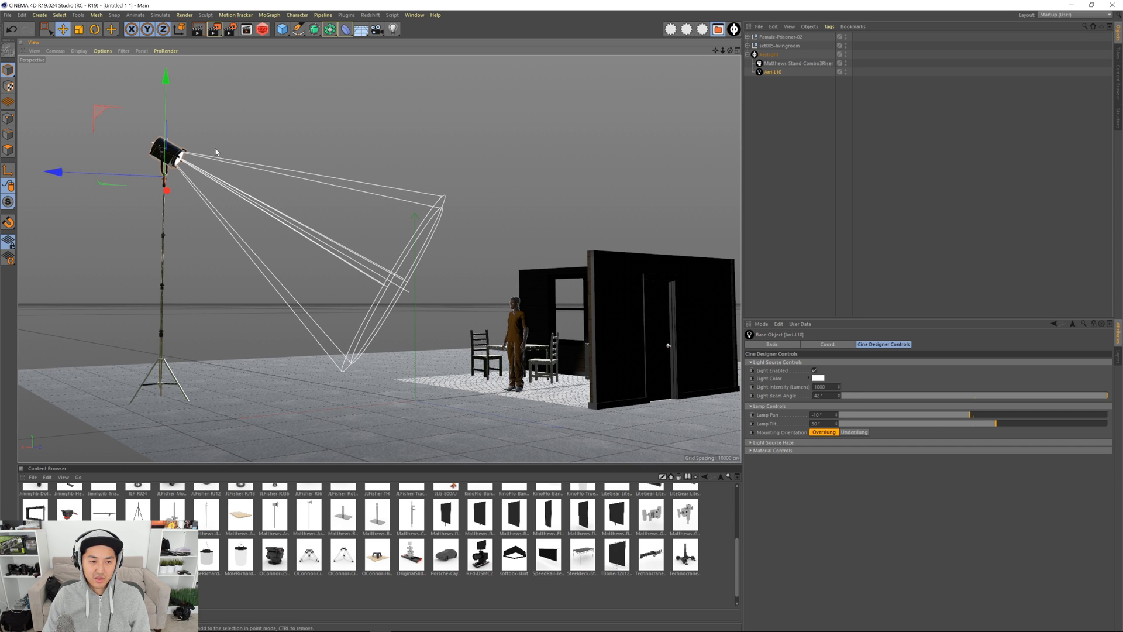
- Set the Arri-L10's light intensity to 5000 lumens and keep the beam angle at 42°
click(822, 386)
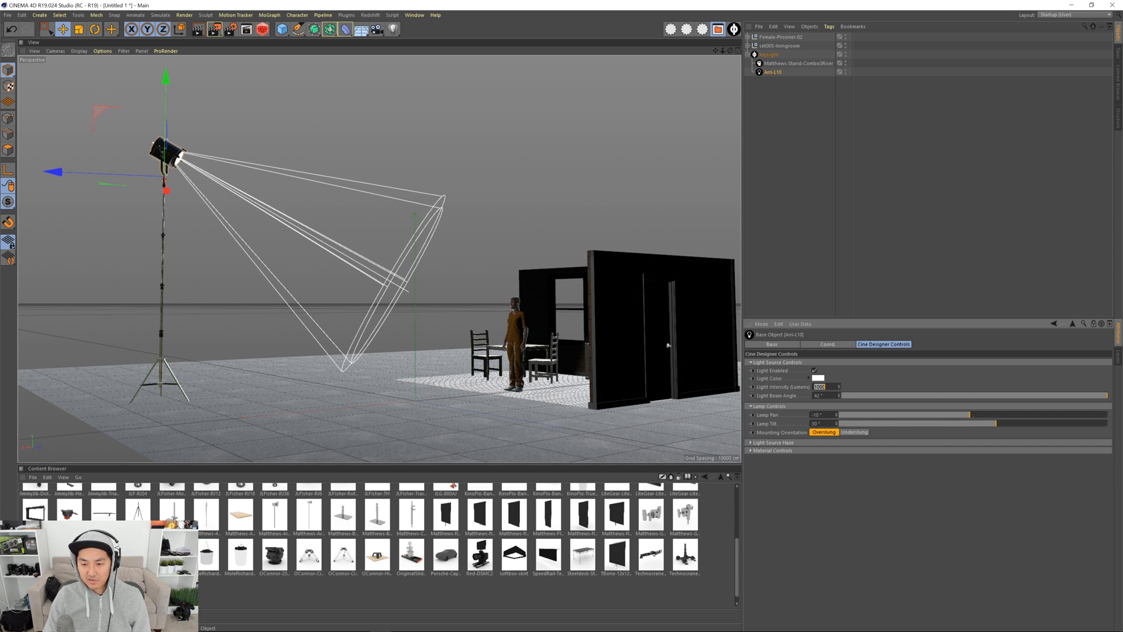
text(5000)
key(Return)
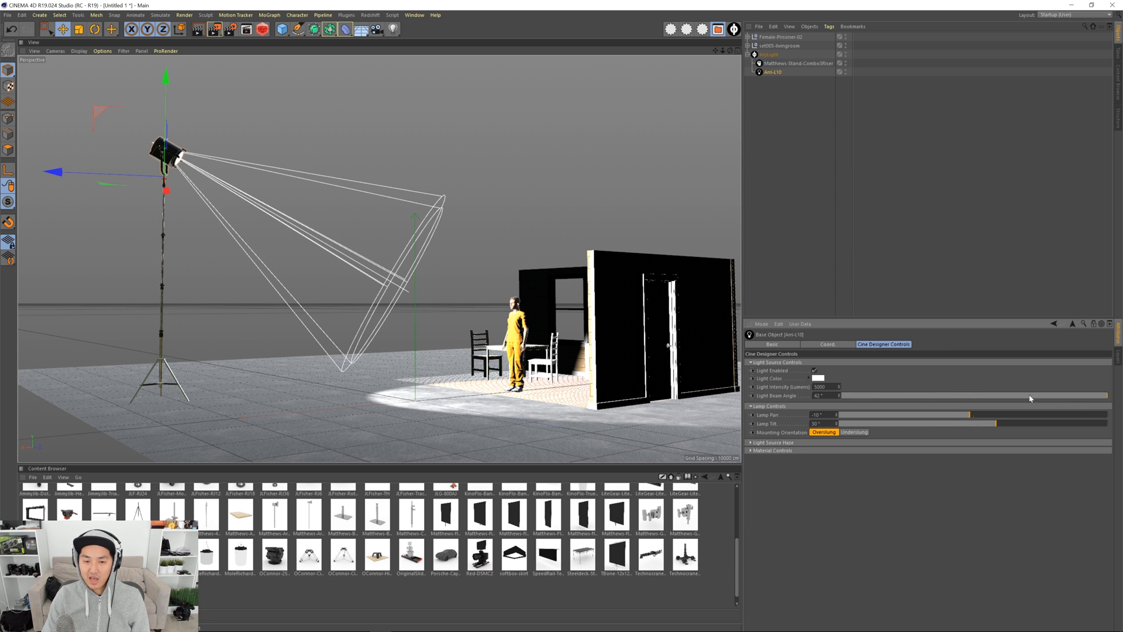
mouse_move(1068, 396)
mouse_down()
mouse_move(823, 402)
mouse_move(1068, 400)
mouse_up()
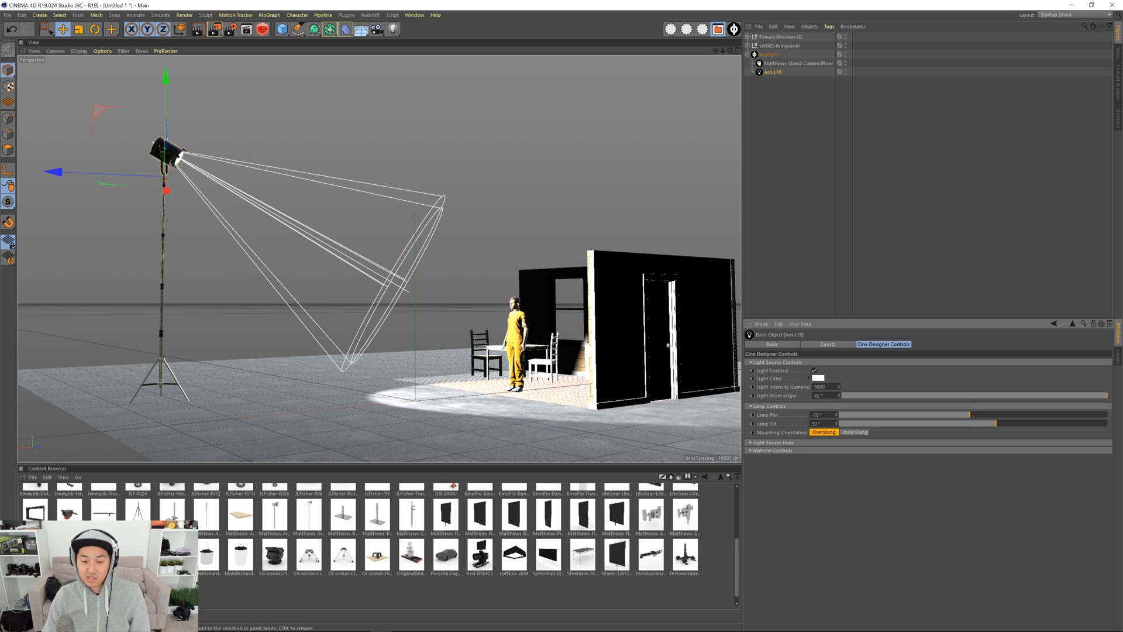
- Test-render the lit set to the Picture Viewer in a smaller window, stop the render and close the viewer
key(shift+r)
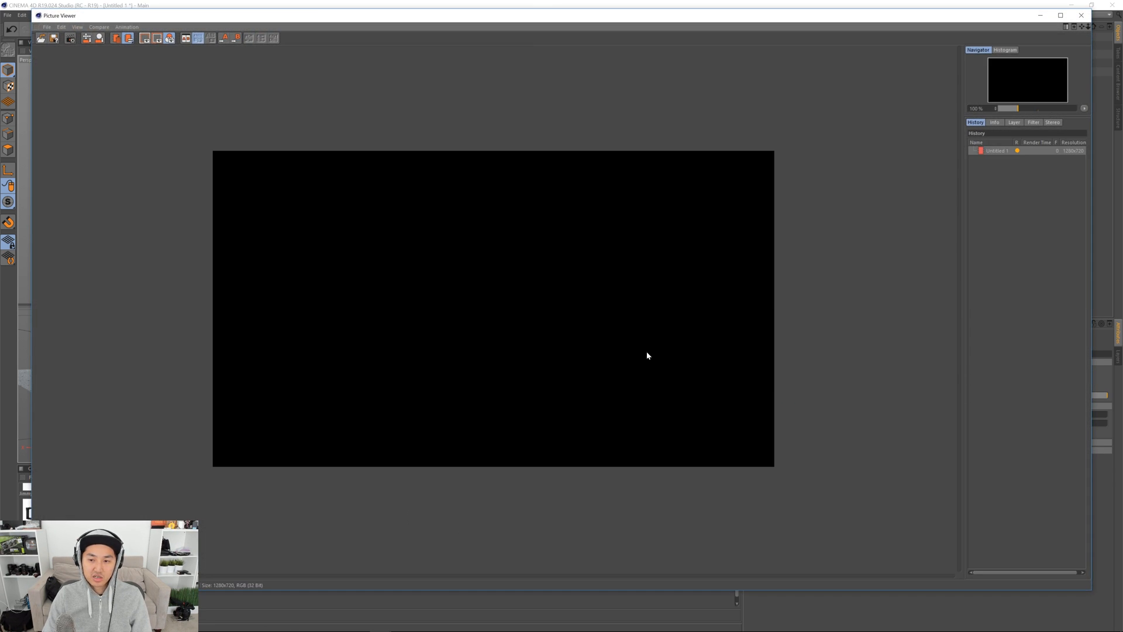
drag(1091, 590, 812, 447)
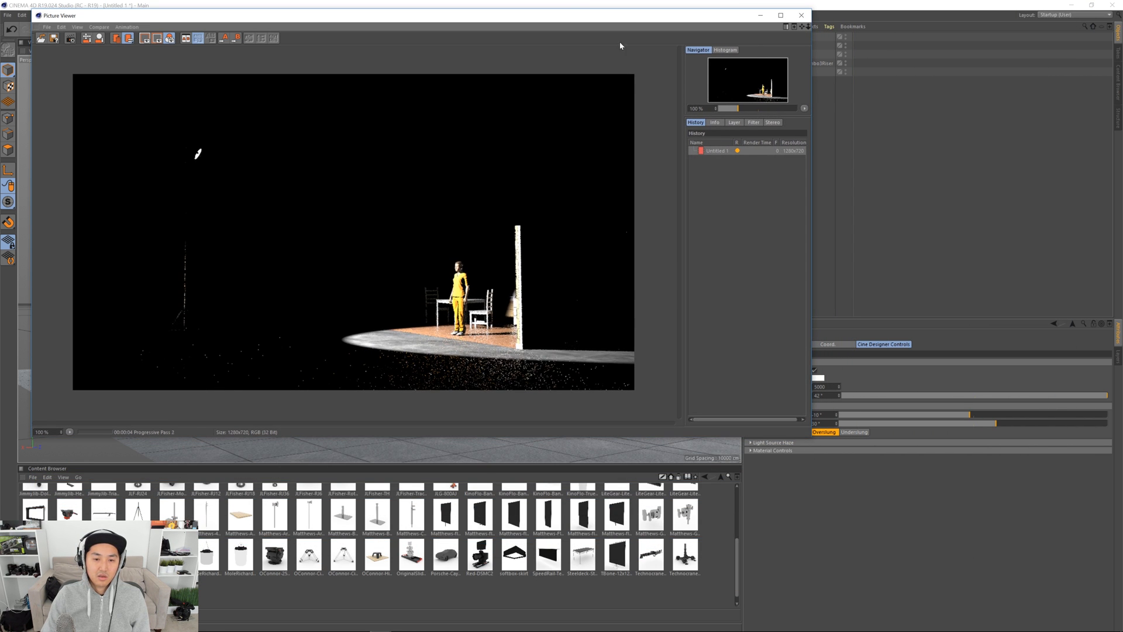
drag(575, 21, 614, 33)
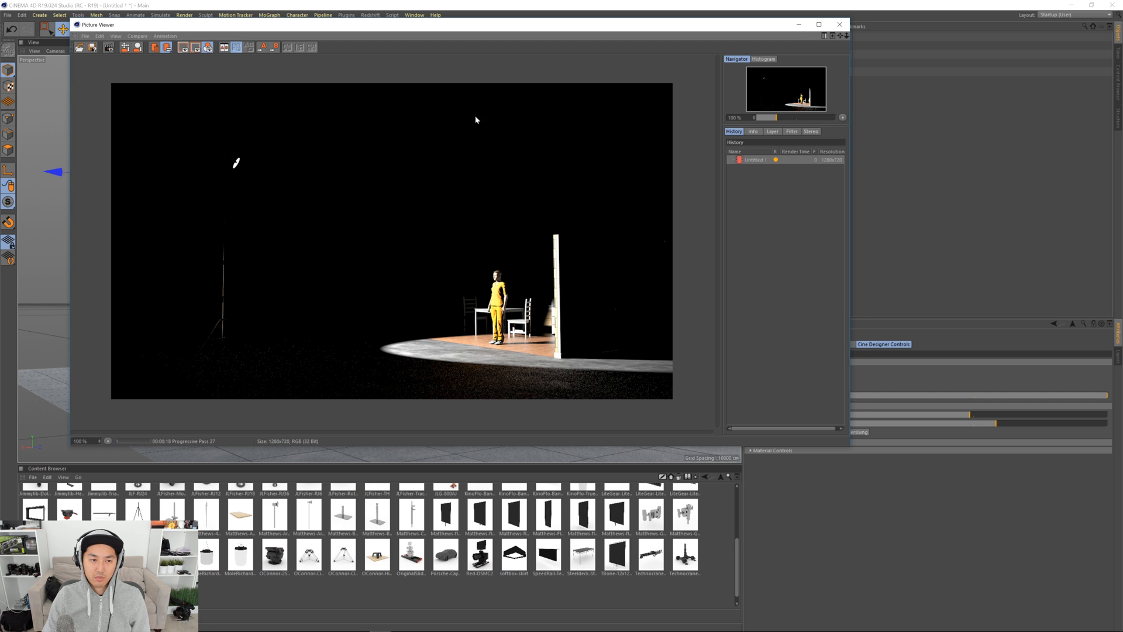
click(109, 47)
click(579, 352)
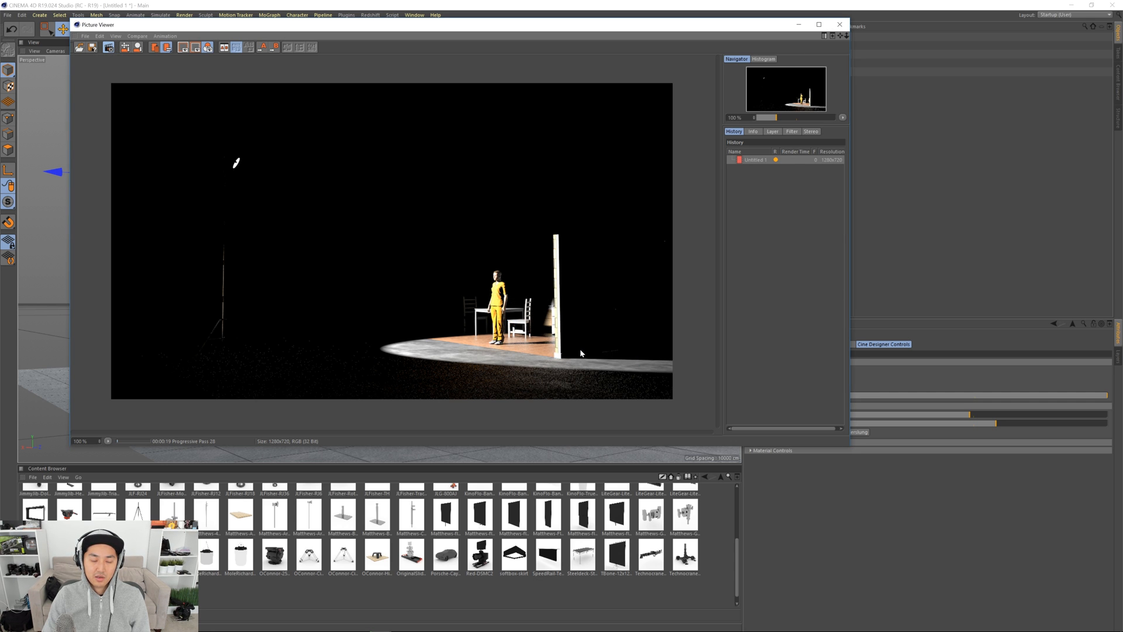
click(839, 24)
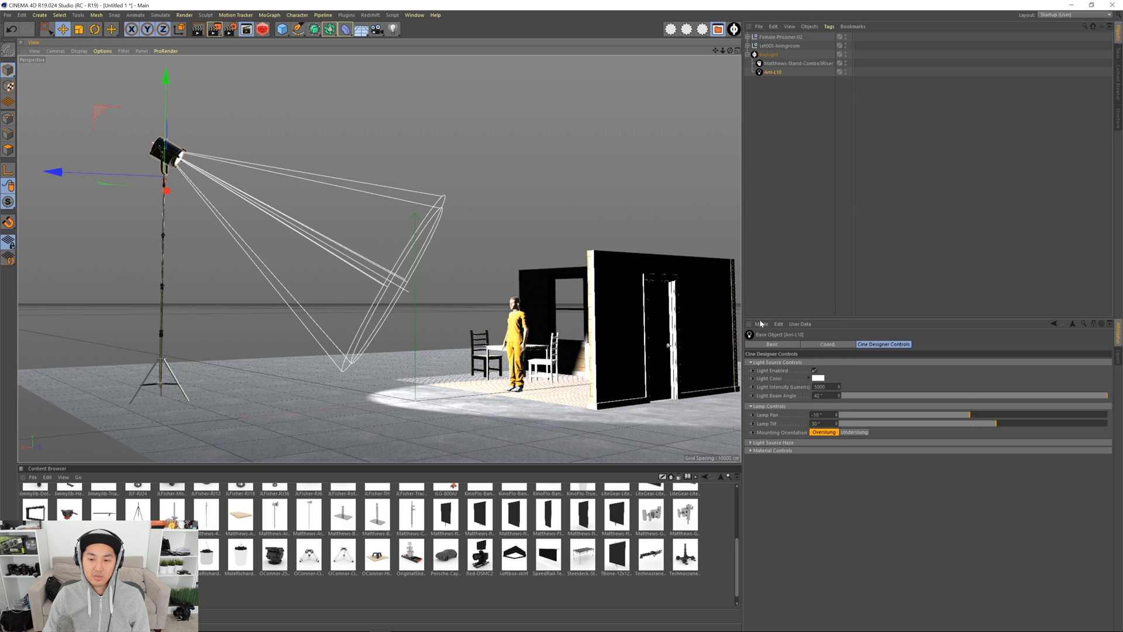
- Set the Arri-L10's light intensity to 2500 lumens
click(822, 386)
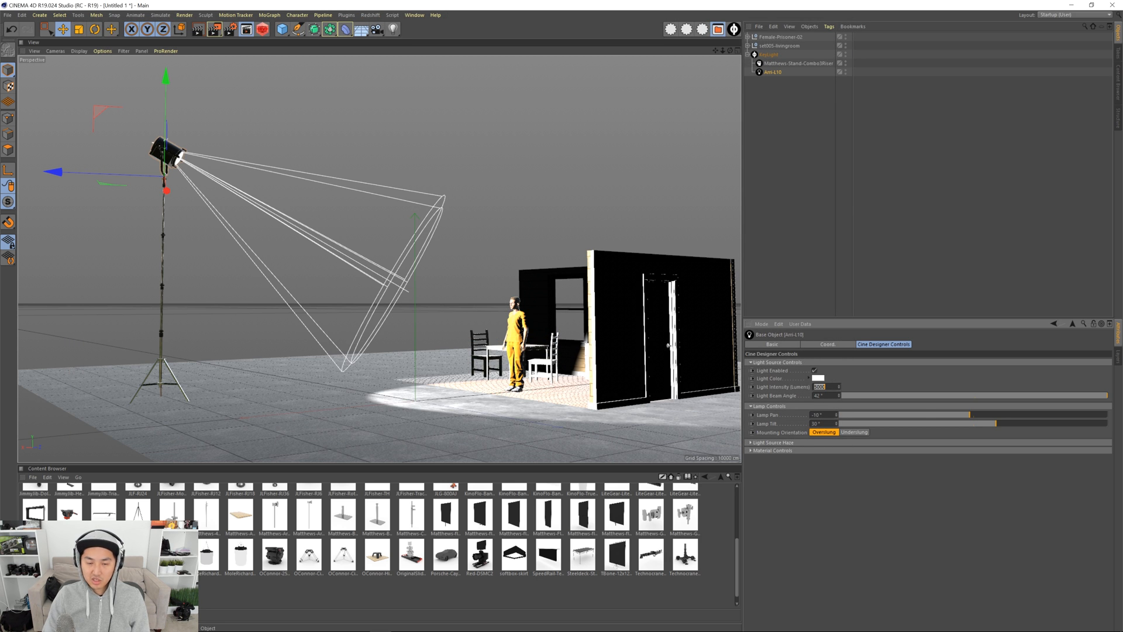
text(2500)
key(Return)
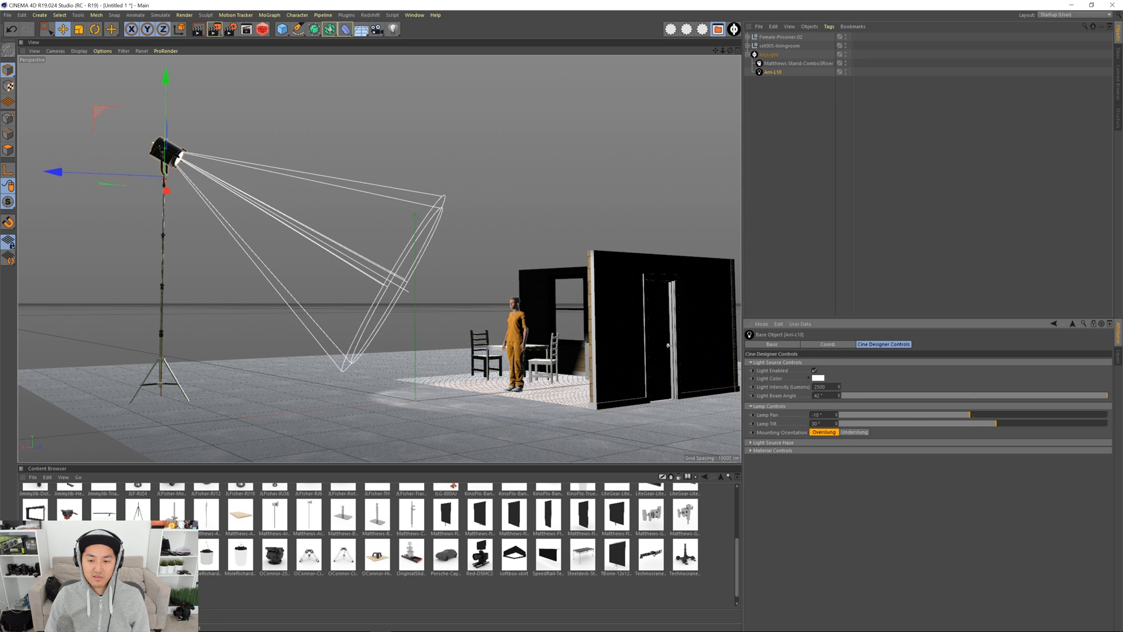
- Test-render a close framing of the character to the Picture Viewer, stop the render and close the viewer
alt+drag(497, 336, 525, 332)
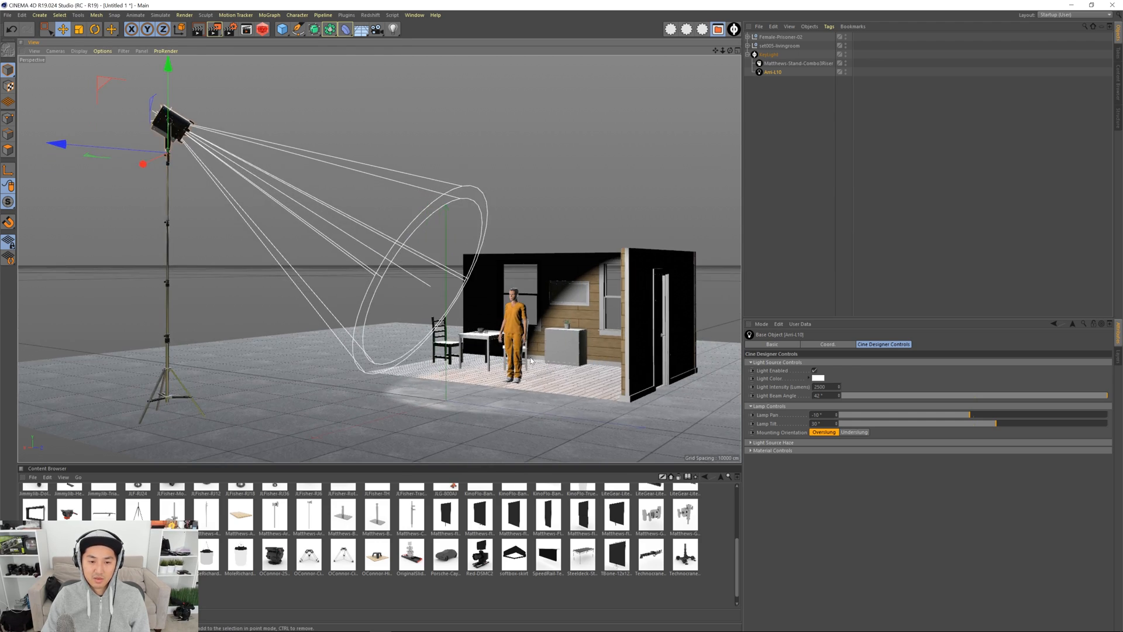
alt+right_drag(525, 332, 660, 341)
alt+middle_drag(488, 328, 410, 262)
alt+drag(410, 262, 441, 281)
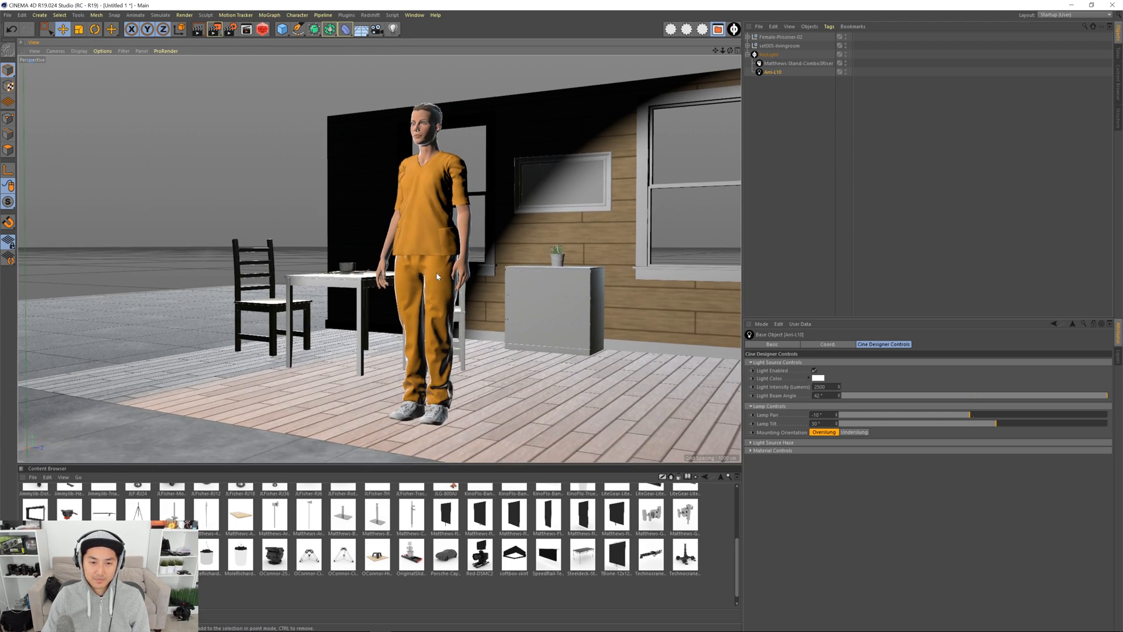
key(shift+r)
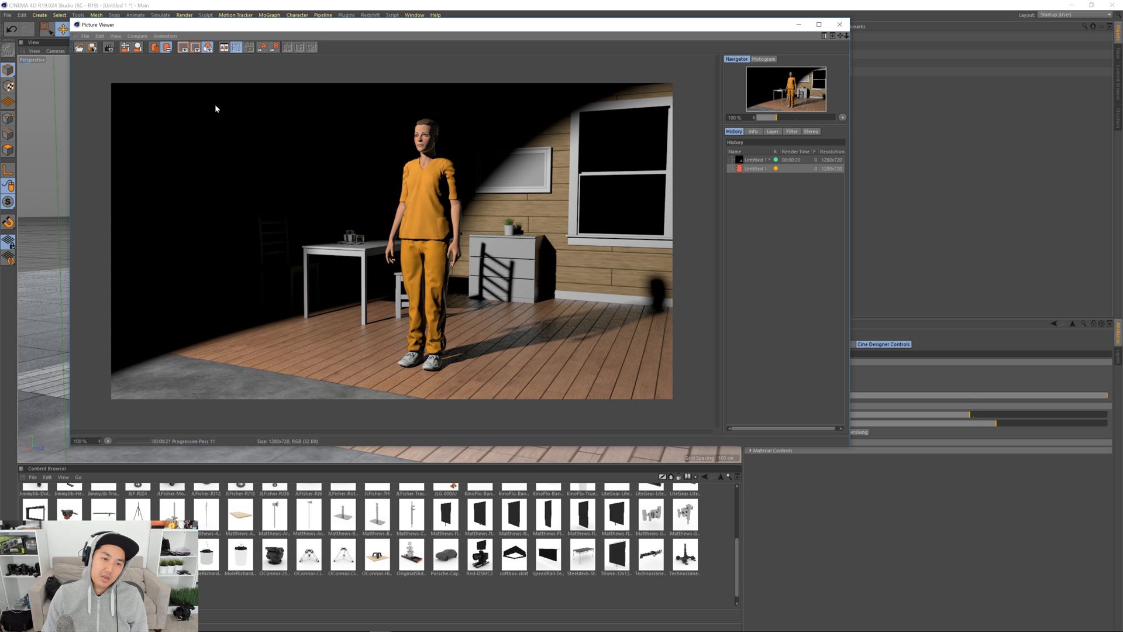
click(108, 47)
click(569, 353)
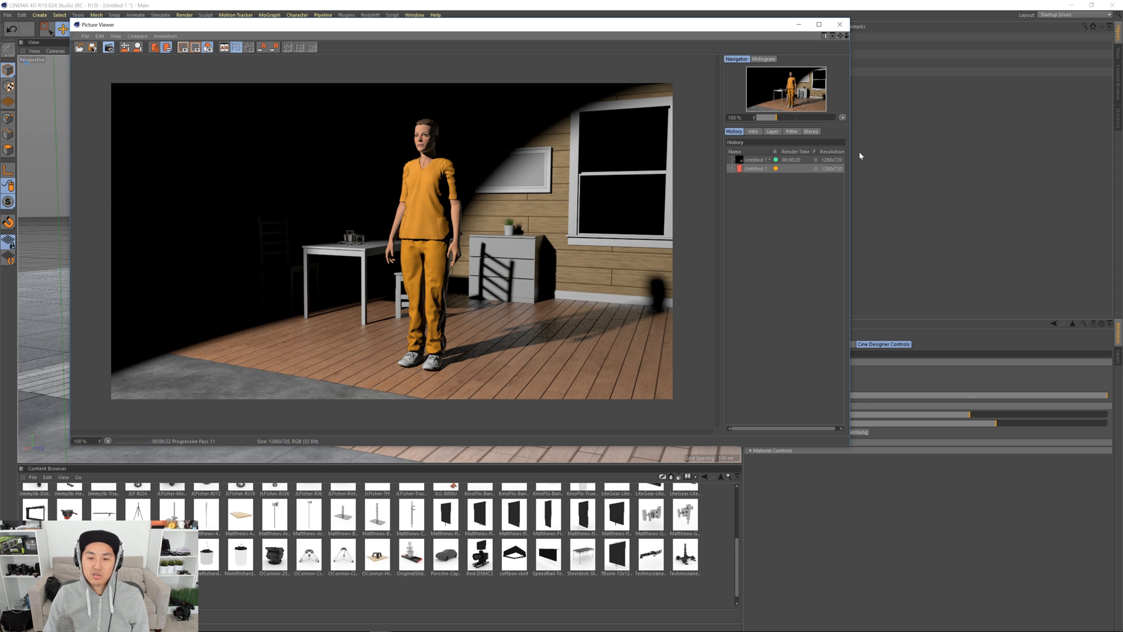
click(839, 26)
- Change the Arri-L10's light color to light blue with hue 188°, saturation 61% and value 100%
scroll(402, 275, down, 6)
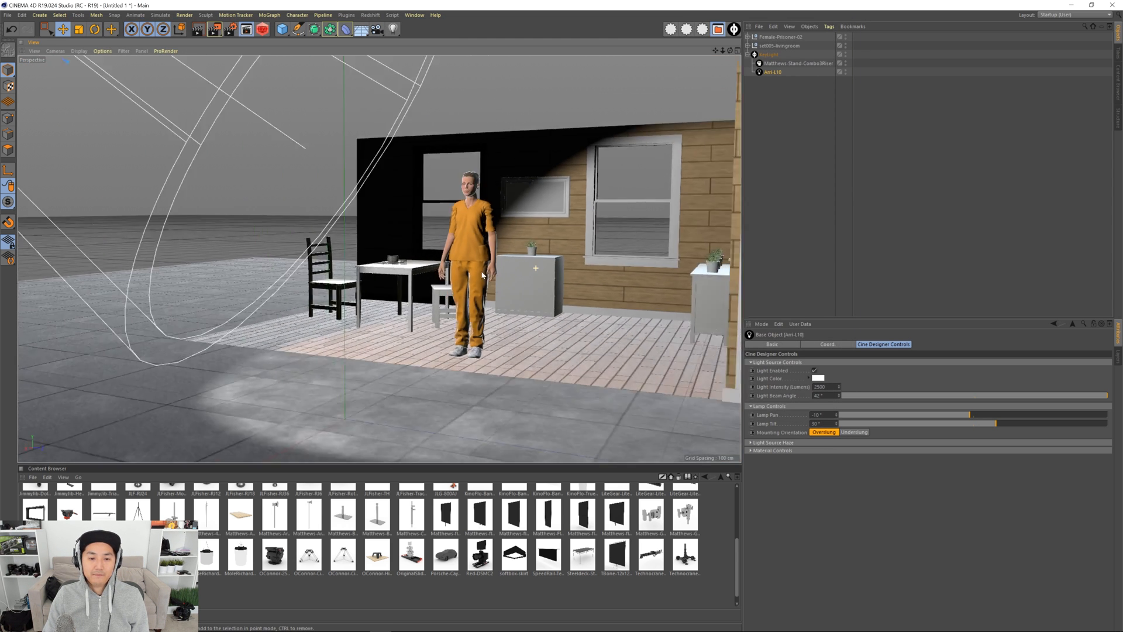
alt+drag(401, 276, 345, 276)
alt+middle_drag(409, 281, 439, 327)
alt+drag(468, 339, 512, 309)
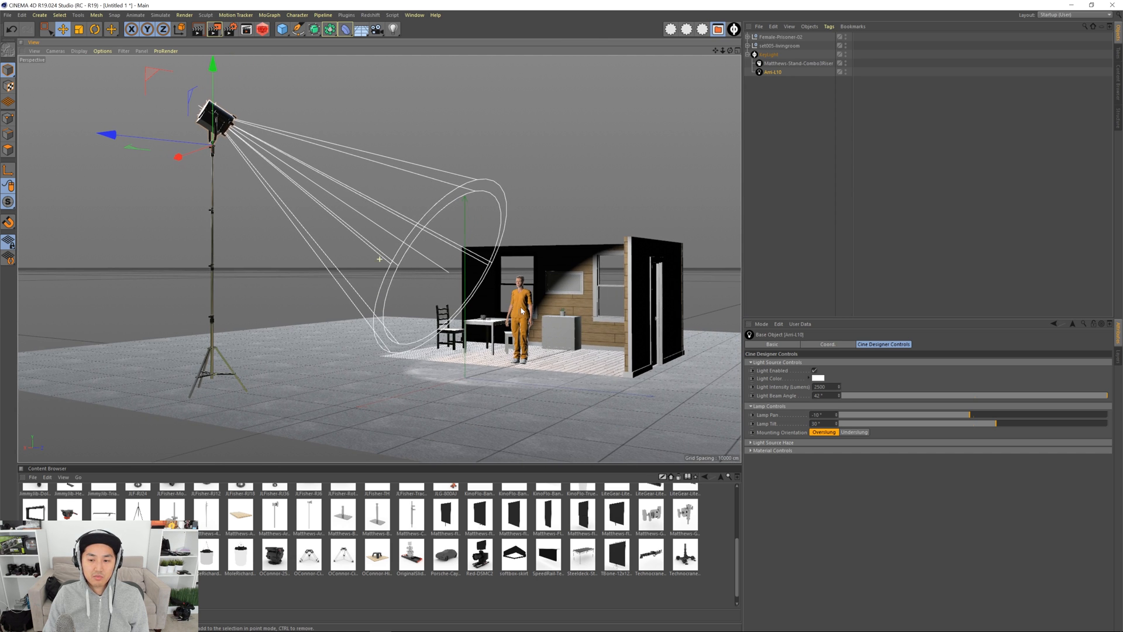
click(815, 379)
click(835, 377)
drag(836, 386, 844, 386)
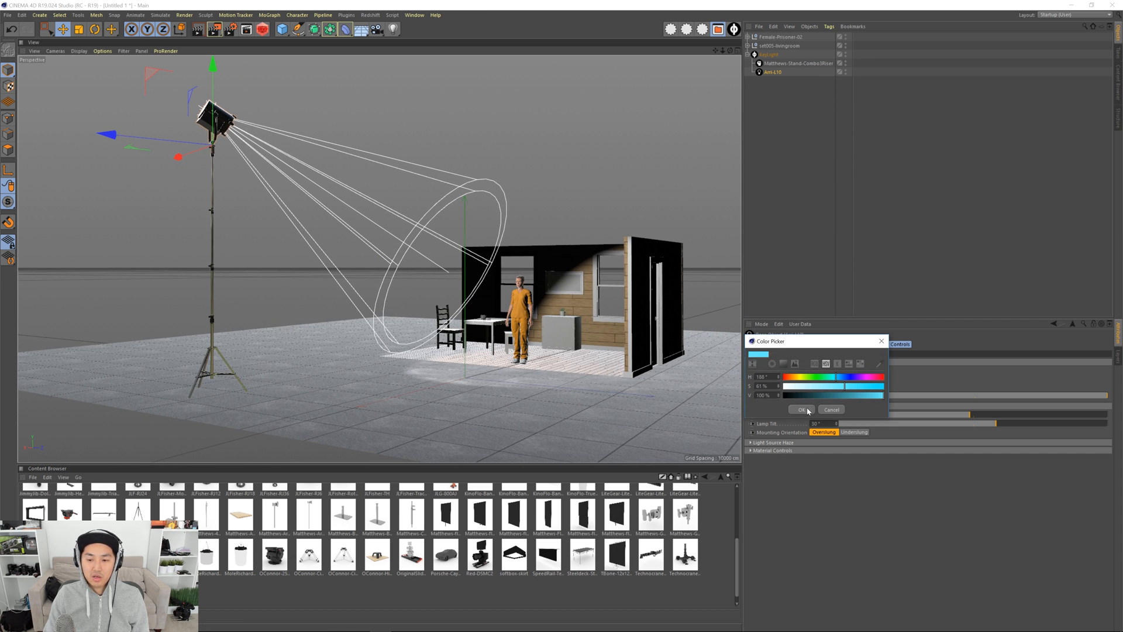
click(802, 410)
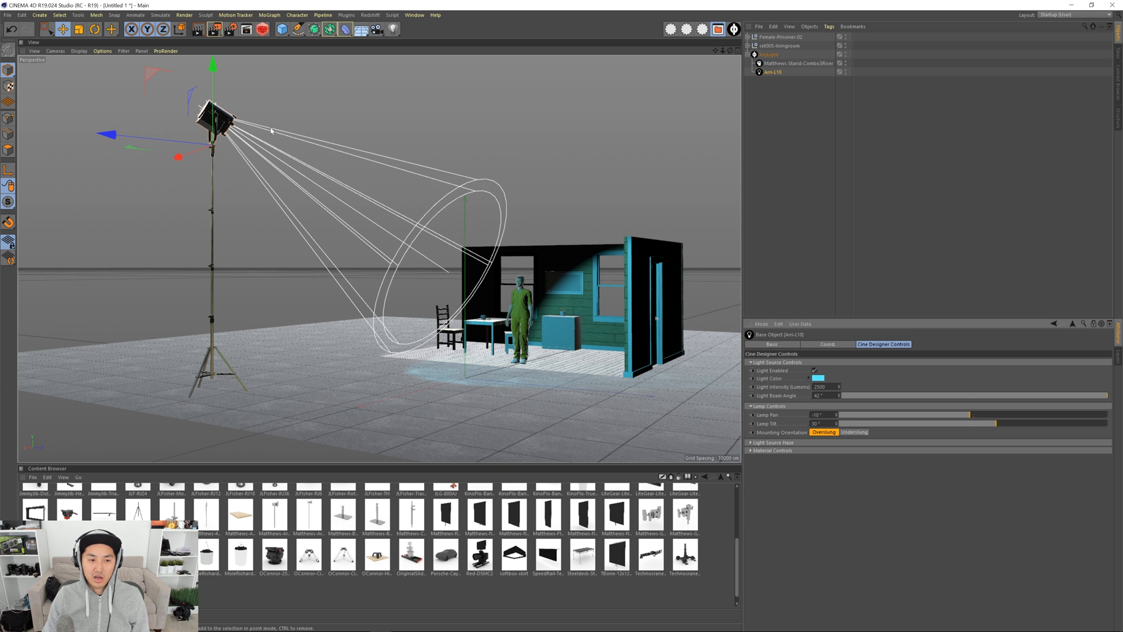
mouse_move(506, 321)
alt+mouse_down()
mouse_move(518, 338)
mouse_move(509, 327)
alt+mouse_up()
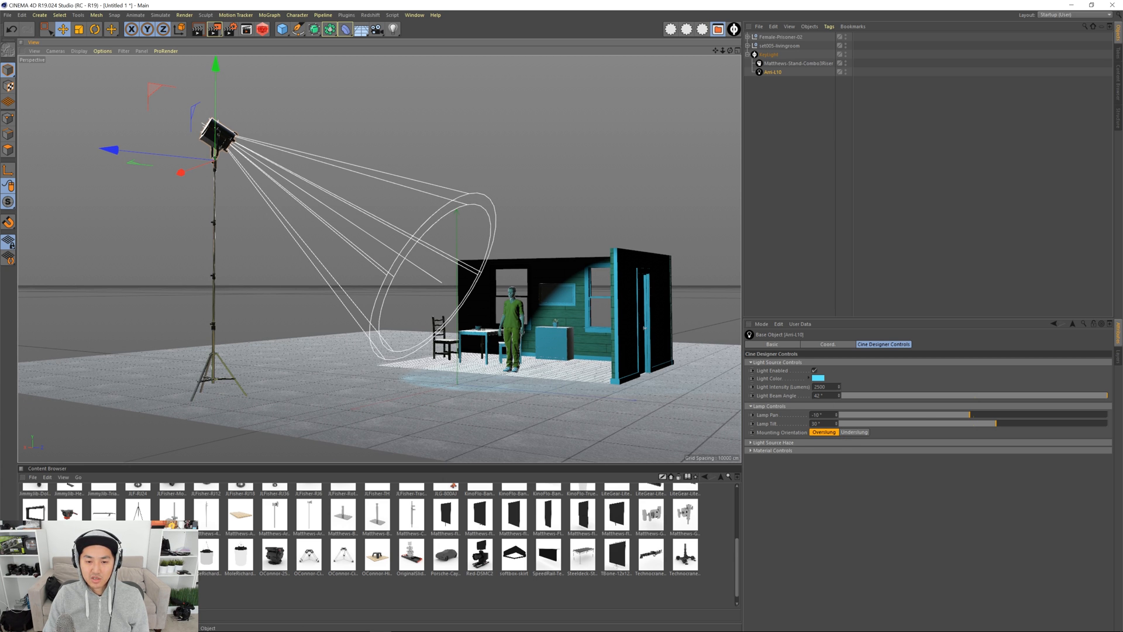
- Test-render the blue-lit set to the Picture Viewer, stop the render and close the viewer
key(shift+r)
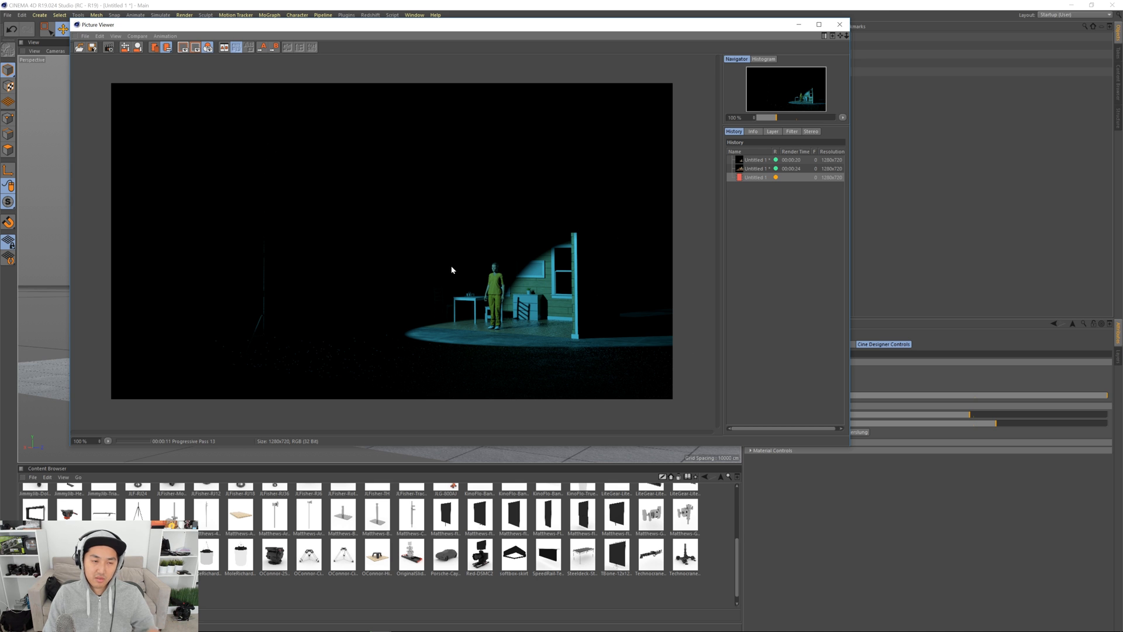
click(126, 48)
click(572, 353)
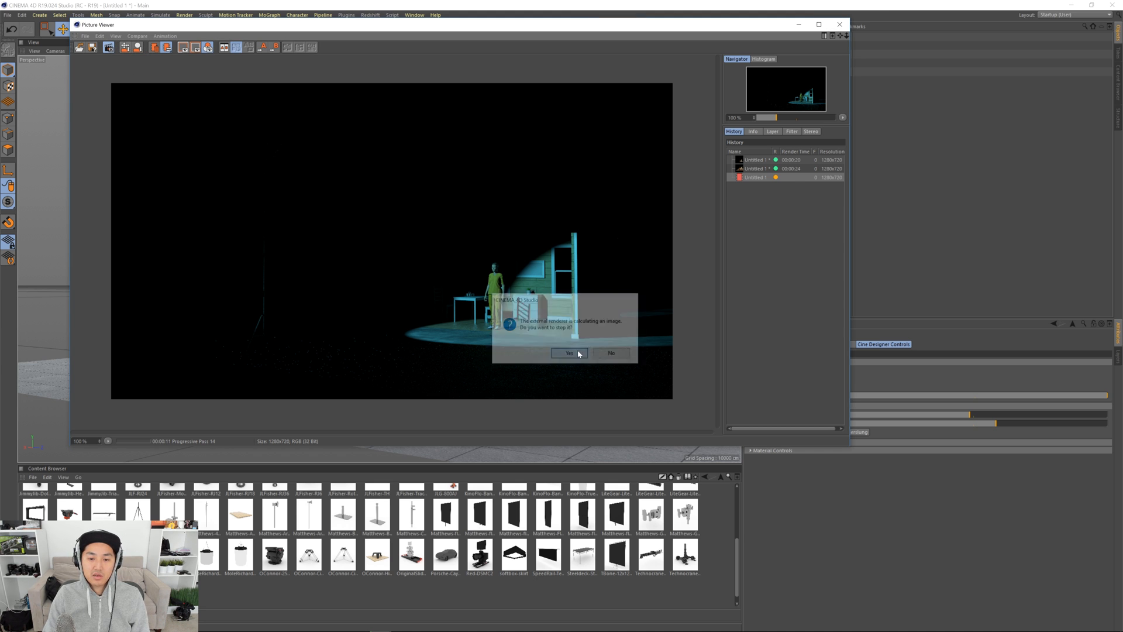
click(840, 25)
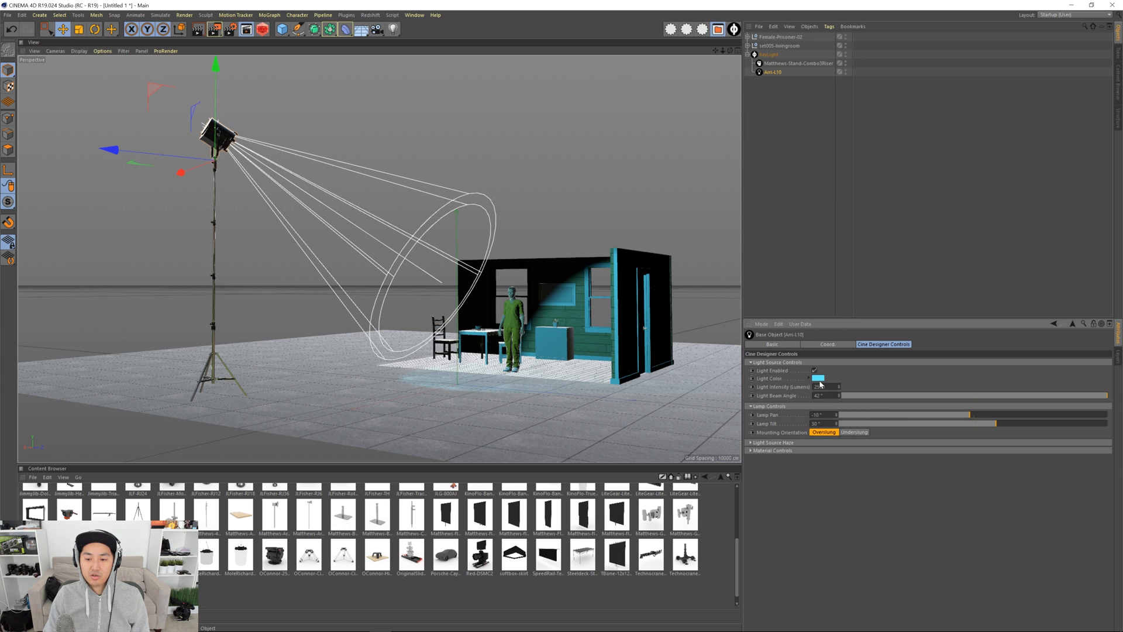
- Change the Arri-L10's light color to white with hue 0°, saturation 0% and value 100%
click(812, 396)
drag(800, 389, 786, 380)
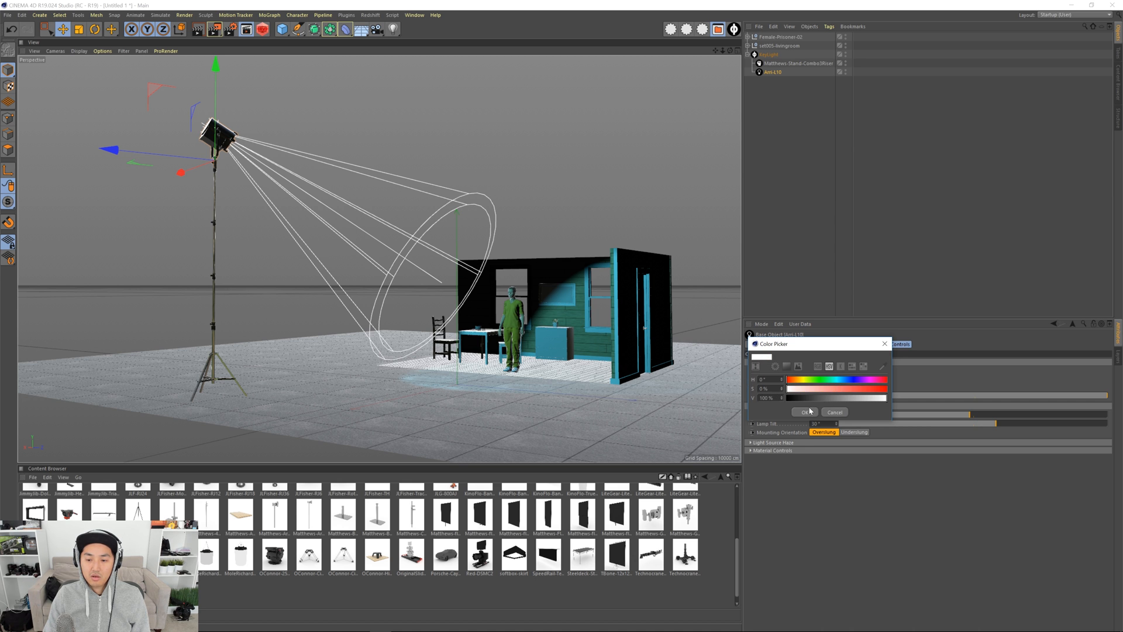
click(806, 412)
- Enable haze for the Arri-L10 in its Light Source Haze settings
click(795, 443)
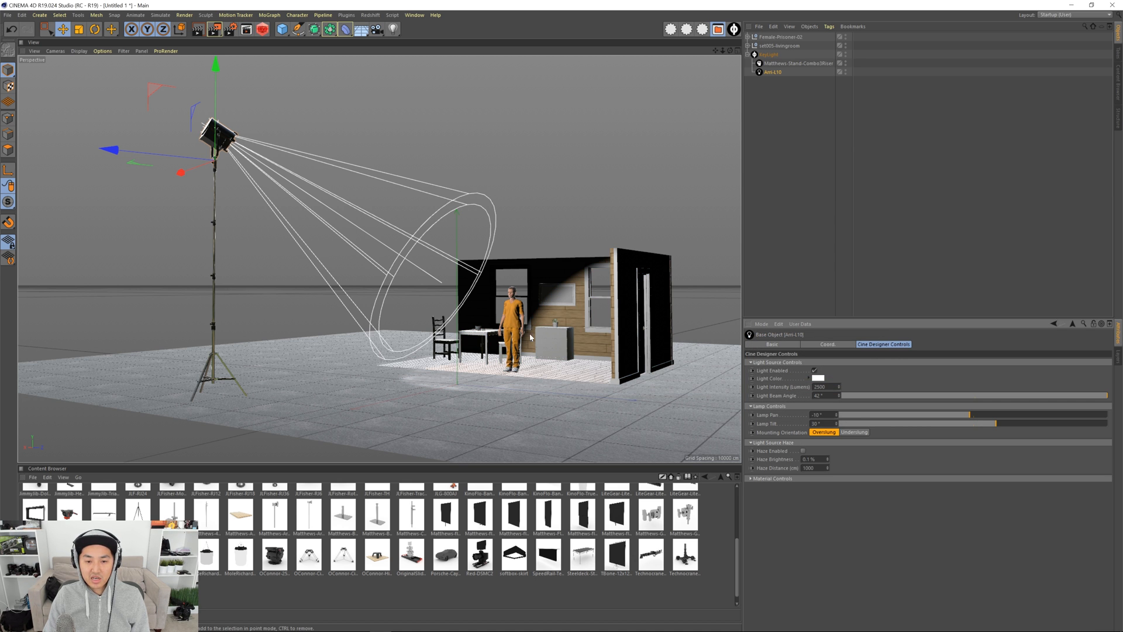
scroll(508, 337, up, 2)
scroll(508, 337, up, 4)
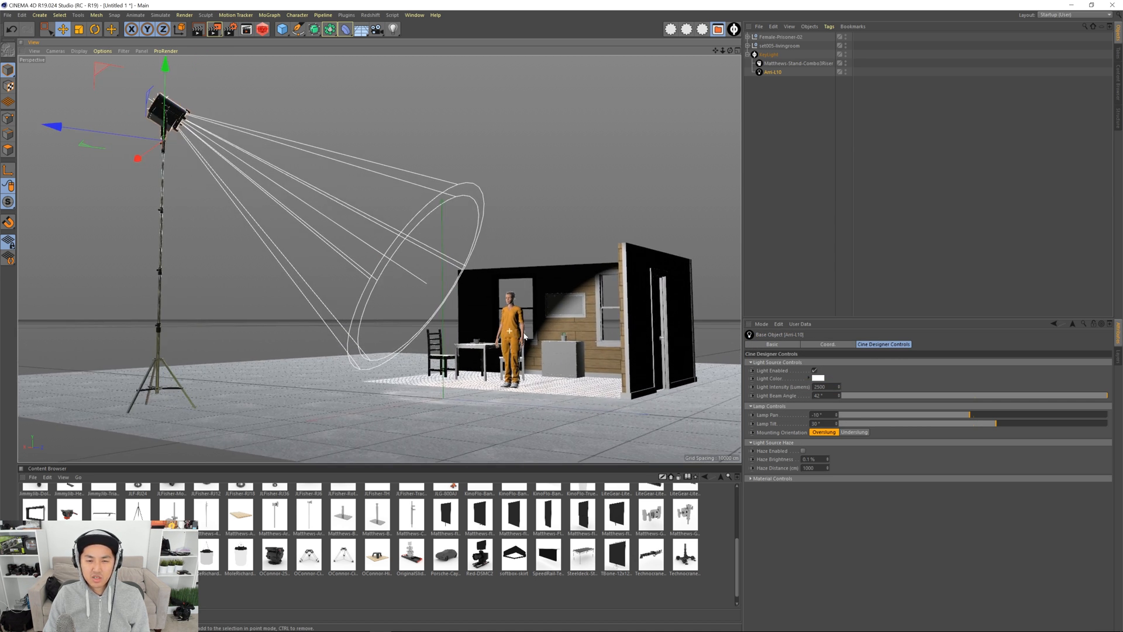
scroll(532, 344, up, 1)
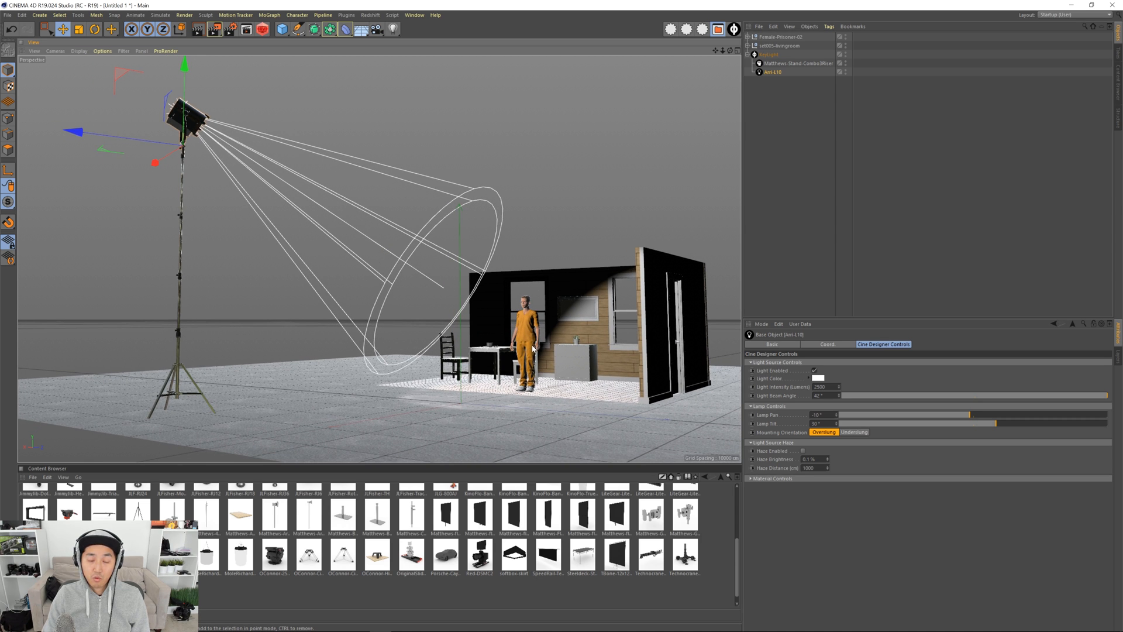
alt+middle_drag(533, 347, 535, 337)
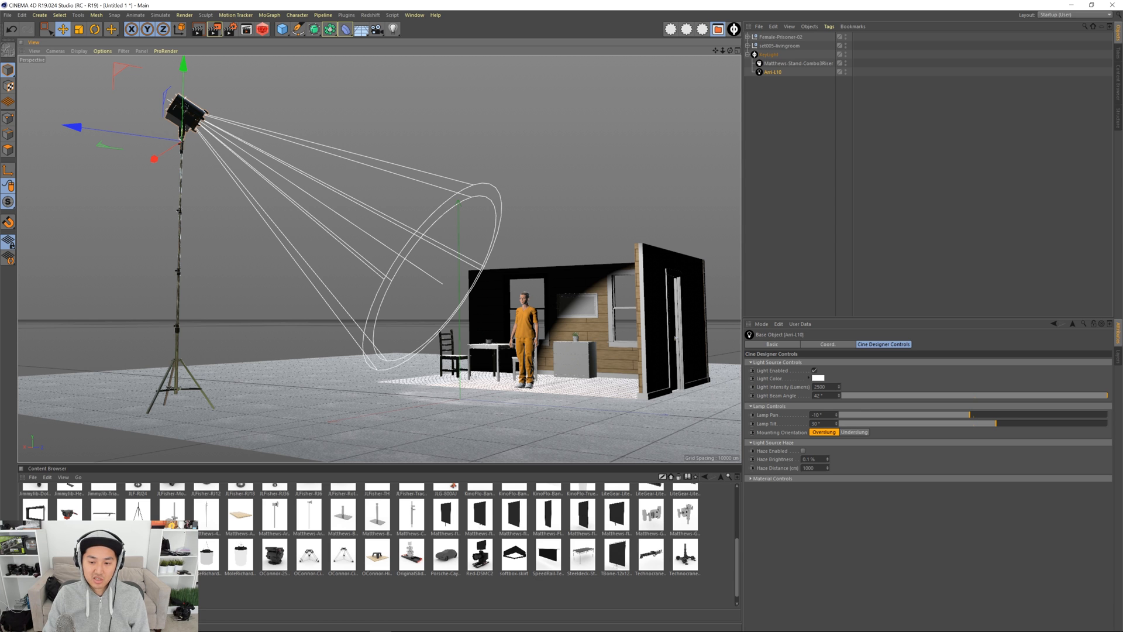
click(802, 451)
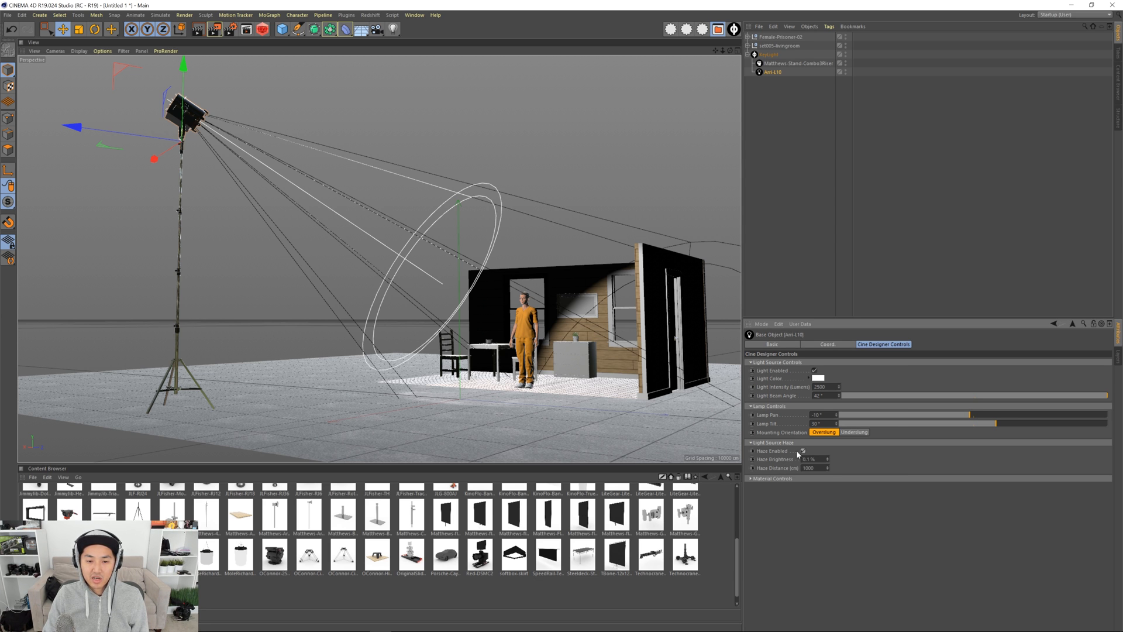
- Switch the Arri-L10's haze off and on repeatedly to compare its guide lines, leaving it enabled
scroll(524, 310, down, 2)
alt+drag(524, 310, 496, 315)
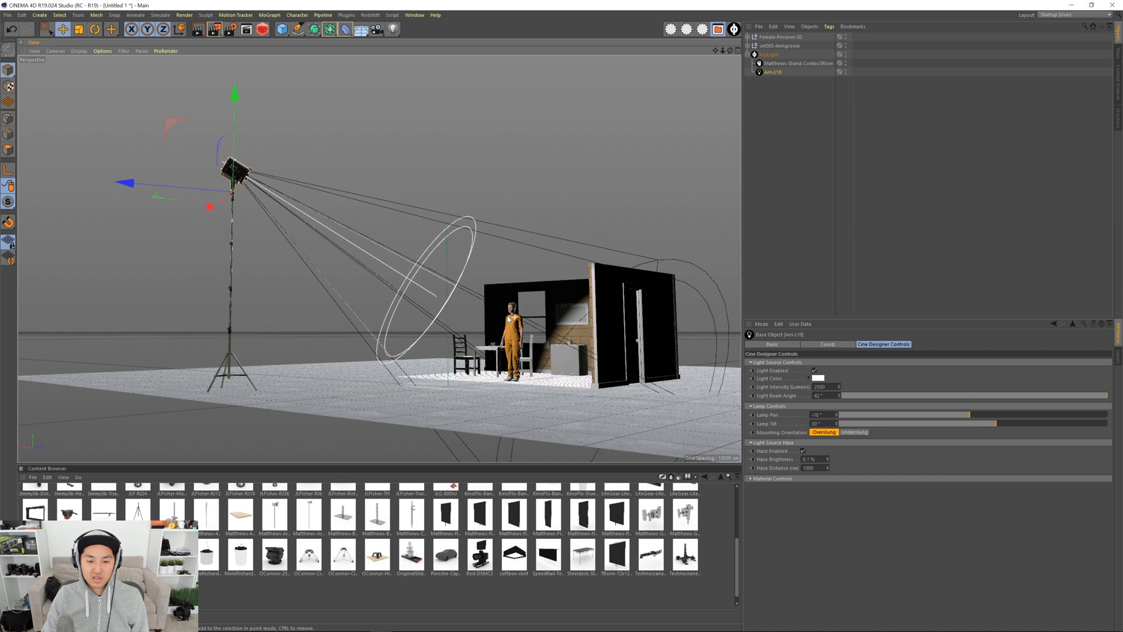
click(802, 450)
click(802, 451)
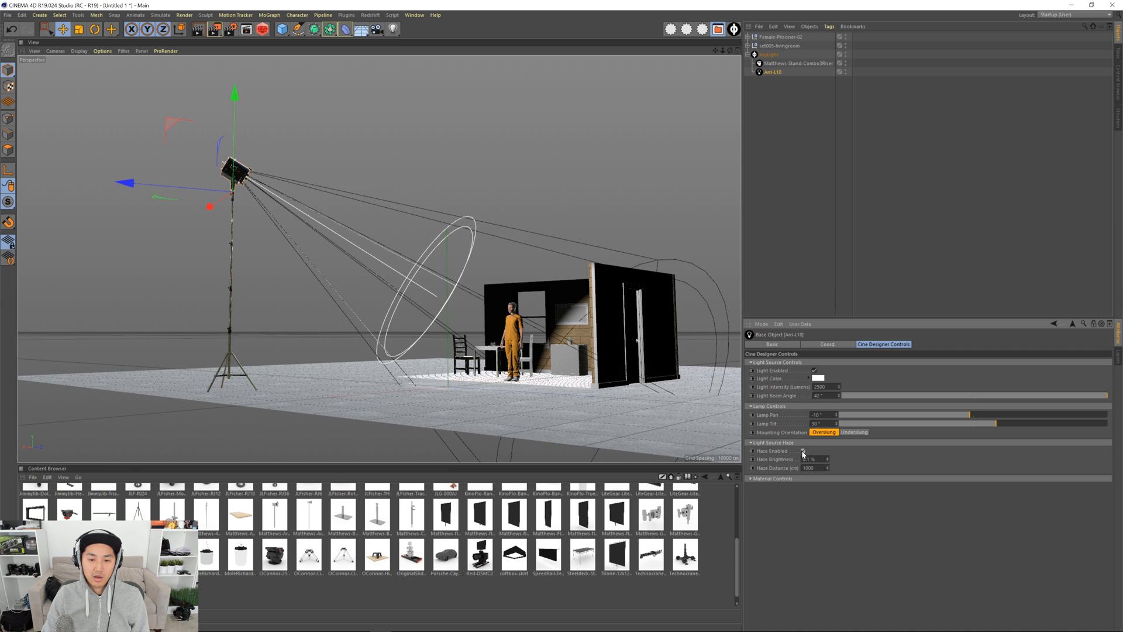
click(802, 451)
click(801, 451)
click(802, 452)
click(802, 451)
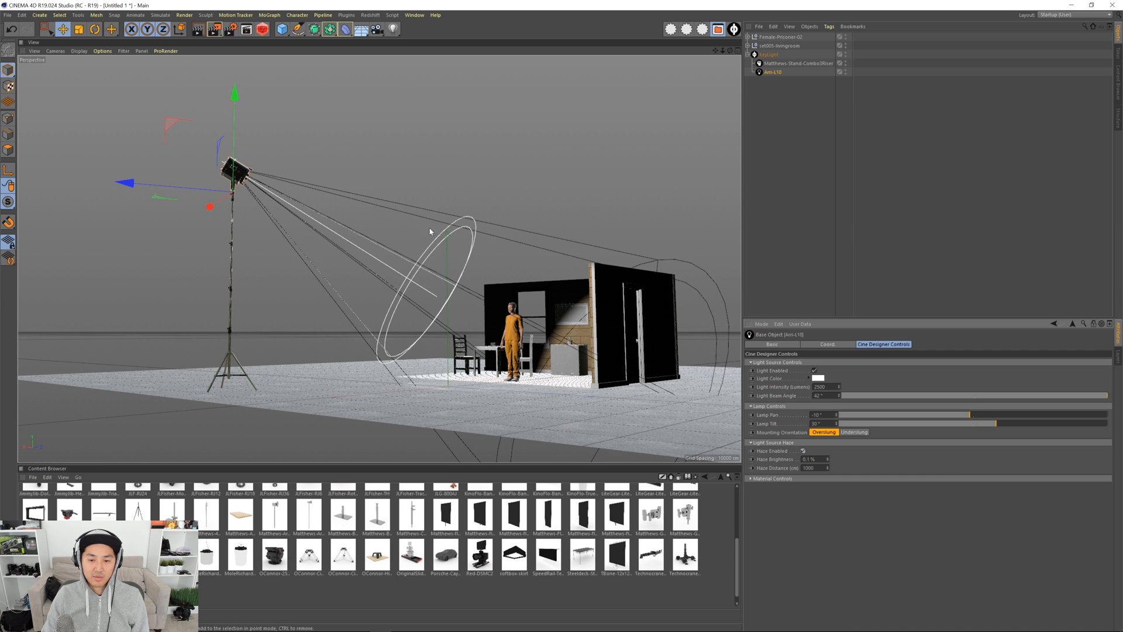
- Hide the light guides with the viewport's Light display filter and show them again
click(123, 51)
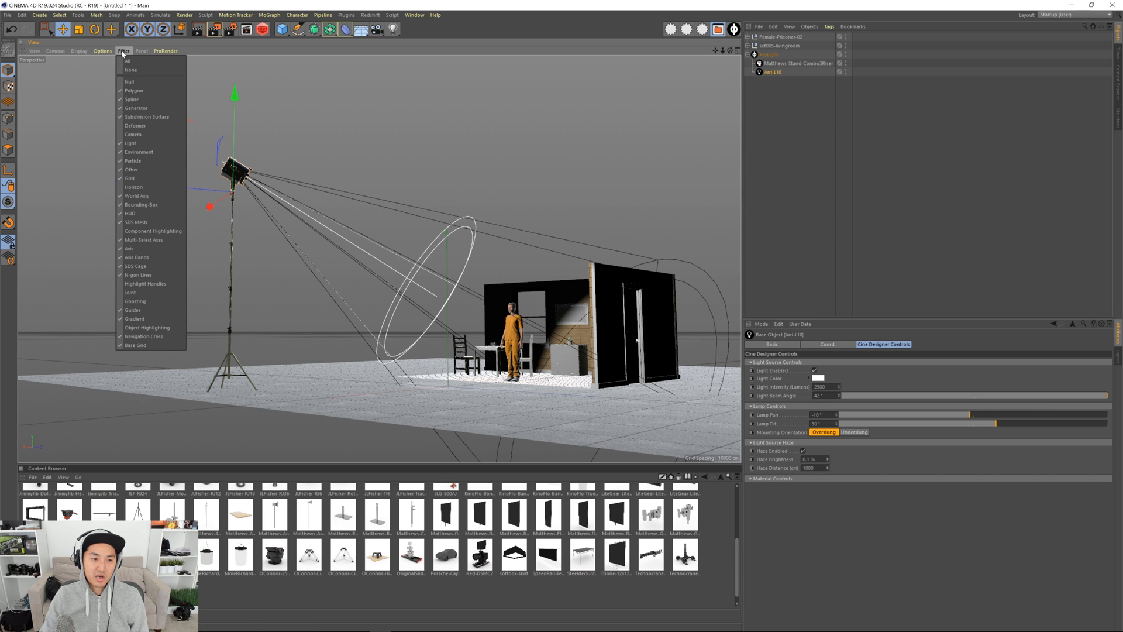
click(142, 148)
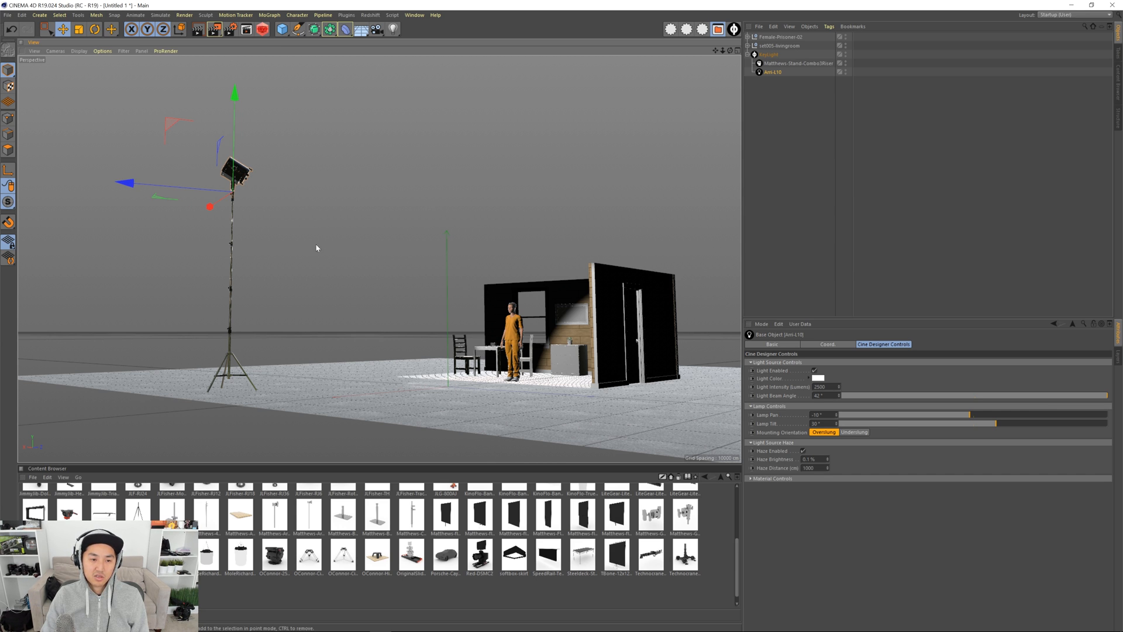
click(124, 51)
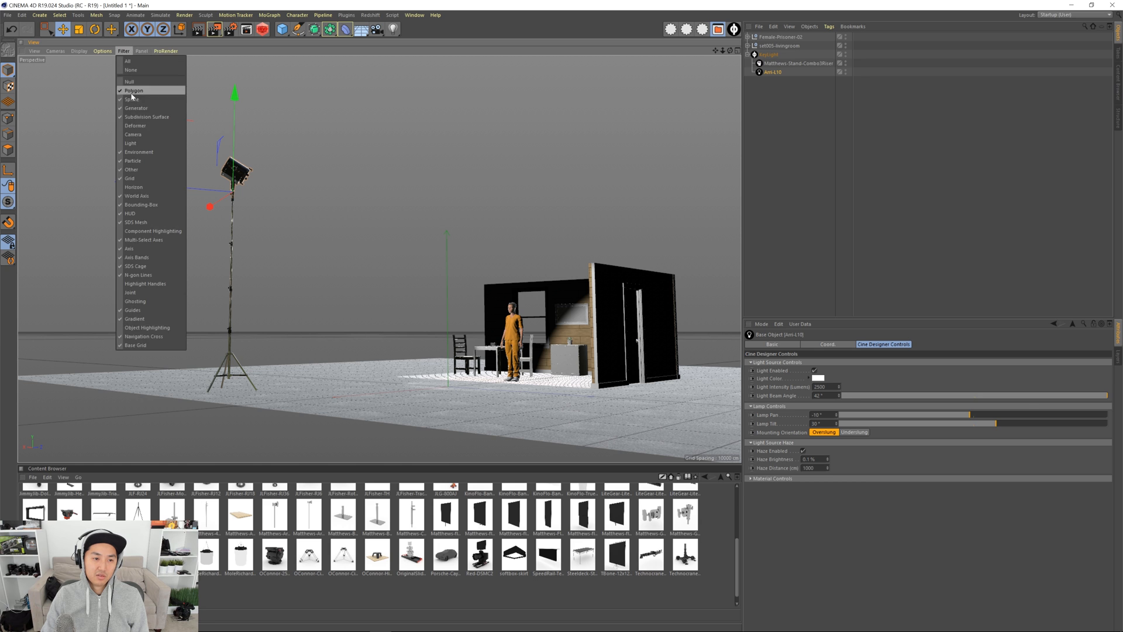
click(142, 146)
- Test-render the hazy light beam and set to the Picture Viewer, stop the render and close the viewer
alt+drag(538, 334, 480, 304)
scroll(491, 315, up, 2)
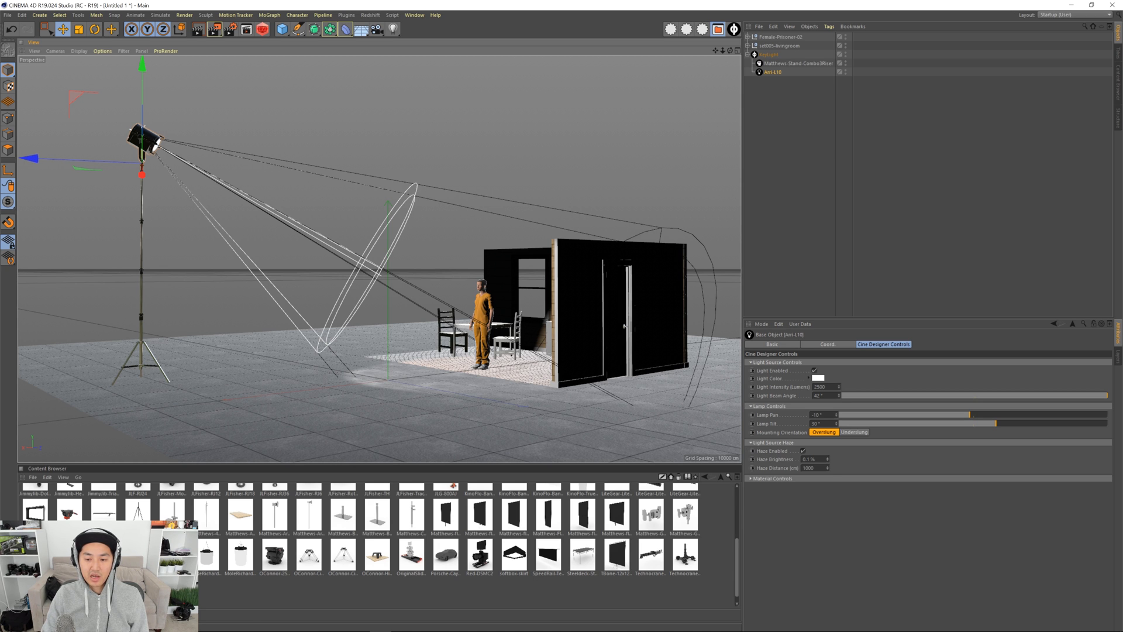
key(shift+r)
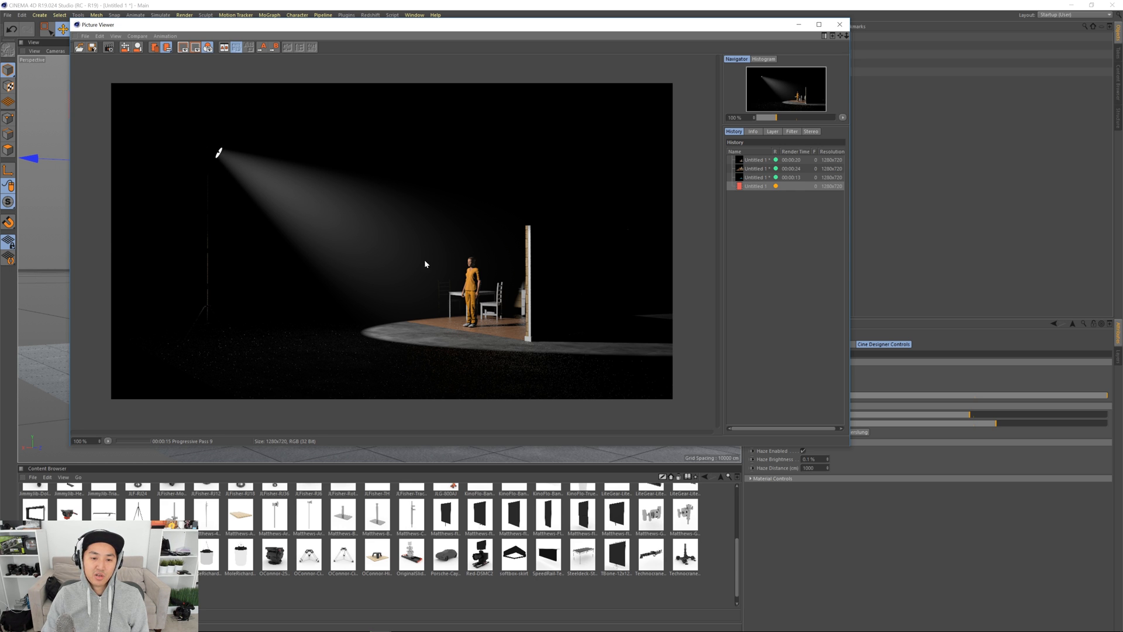
click(109, 47)
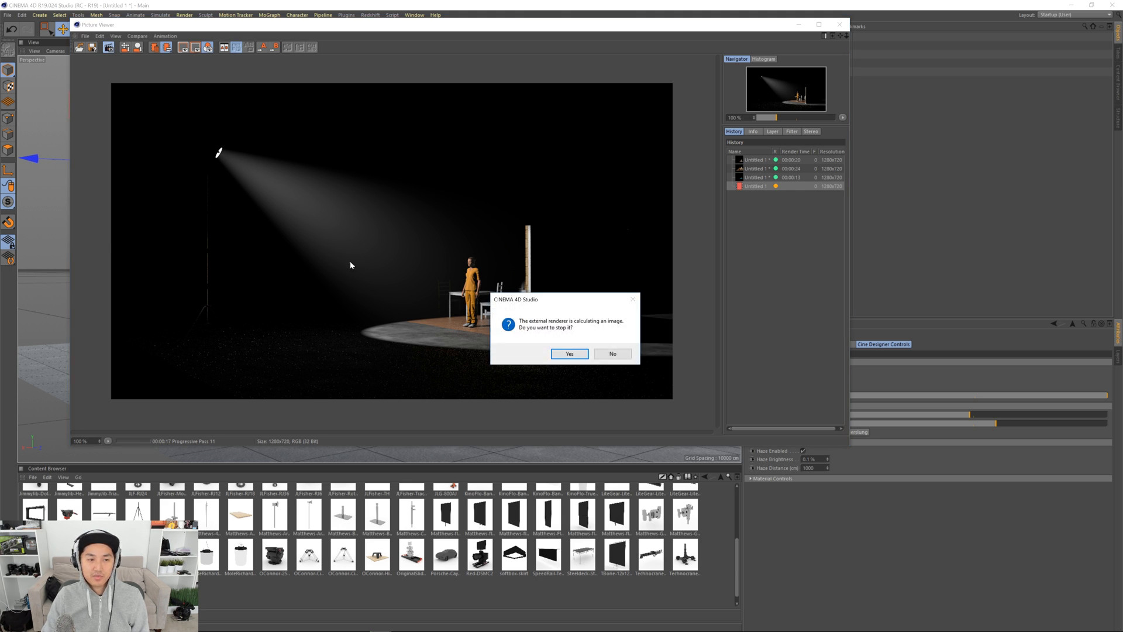
click(587, 353)
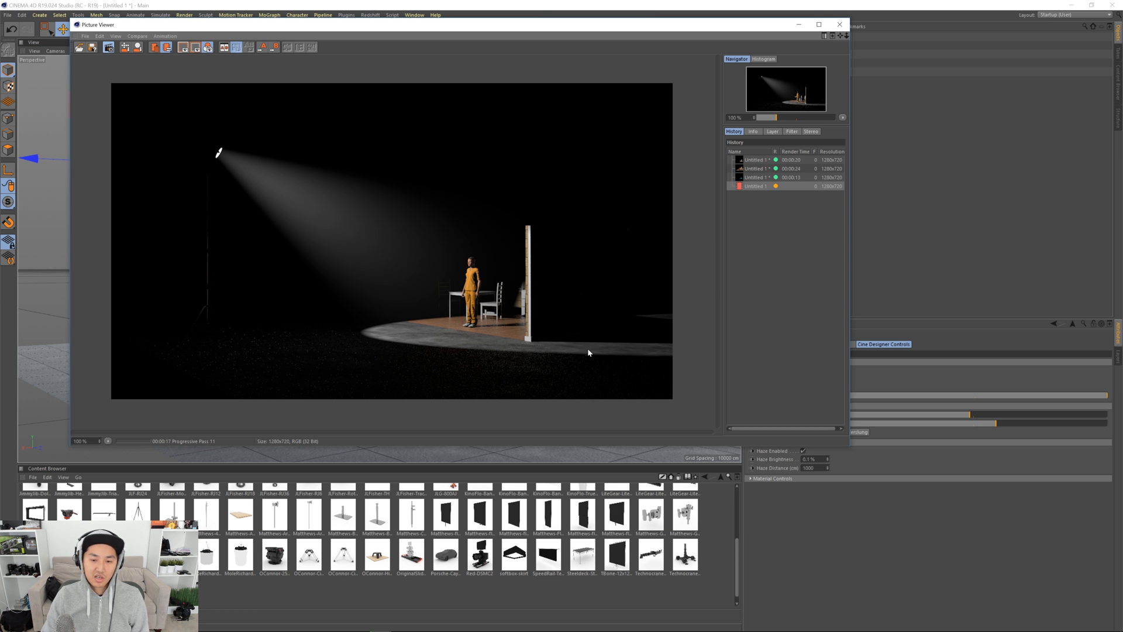
click(839, 25)
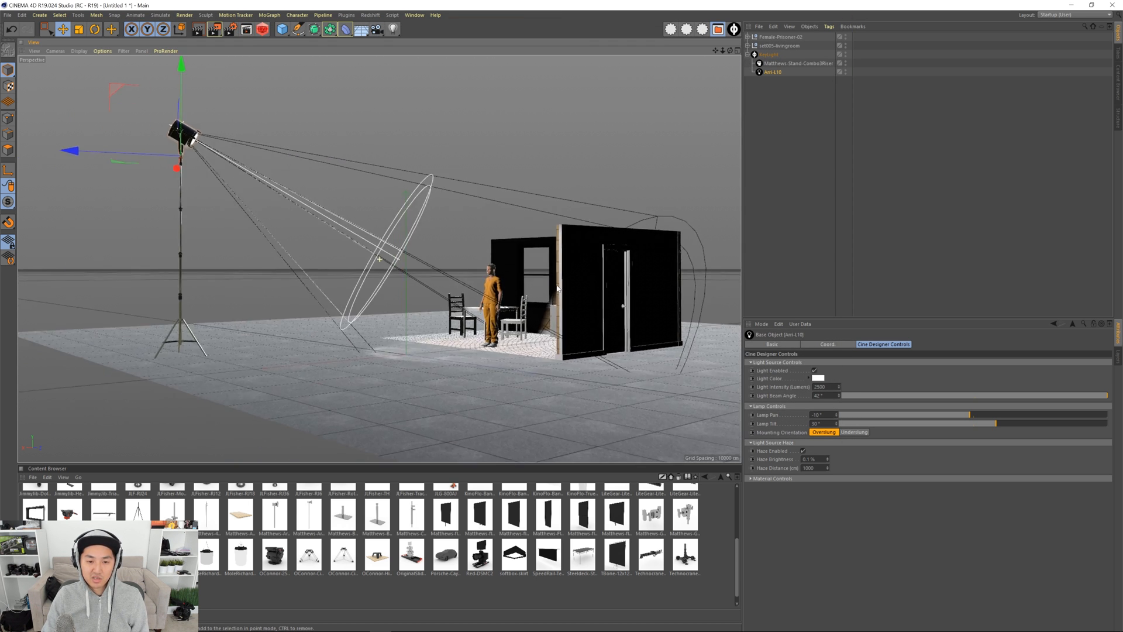
- Shorten the Arri-L10's haze distance to 134 cm
mouse_move(556, 286)
alt+mouse_down()
mouse_move(535, 304)
mouse_move(548, 297)
alt+mouse_up()
alt+right_drag(549, 297, 575, 304)
alt+drag(575, 303, 575, 296)
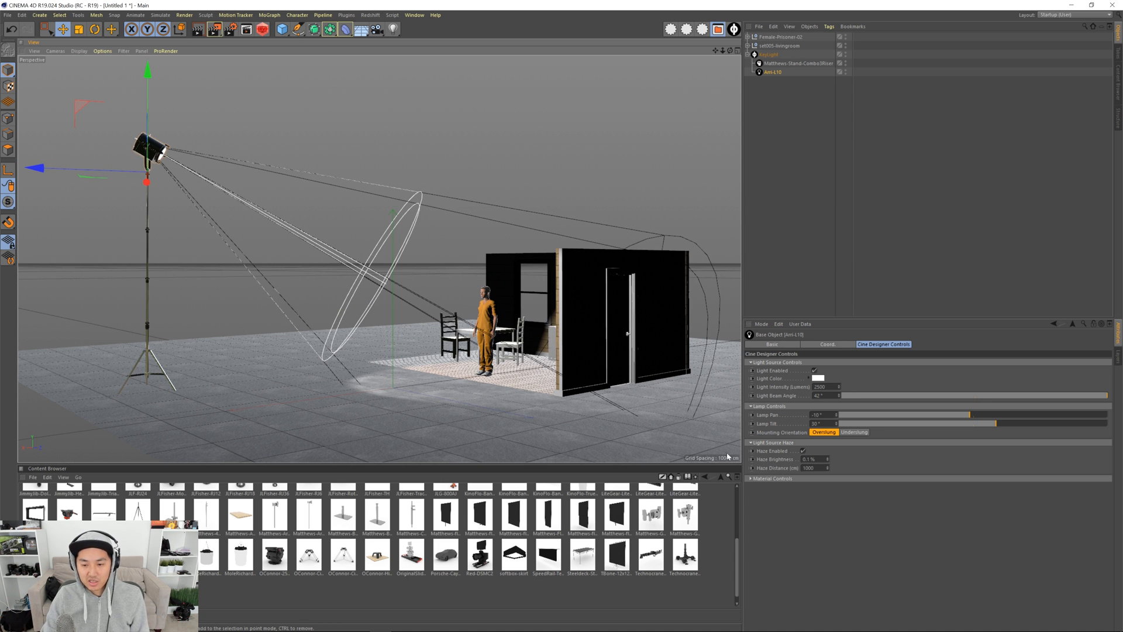
alt+drag(585, 334, 563, 350)
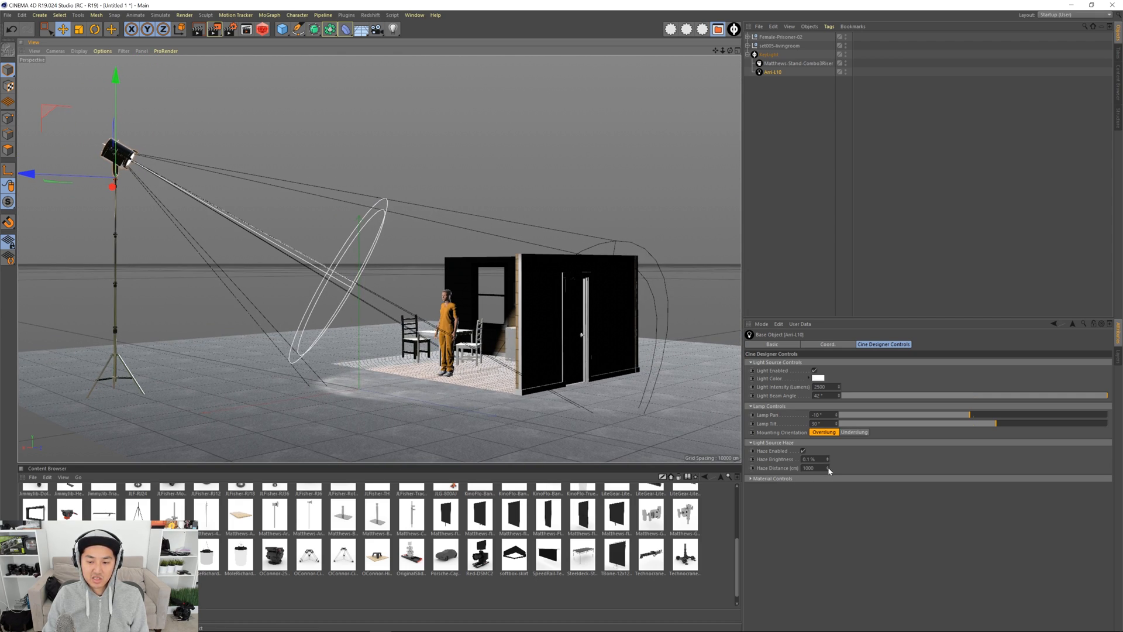
drag(828, 470, 831, 459)
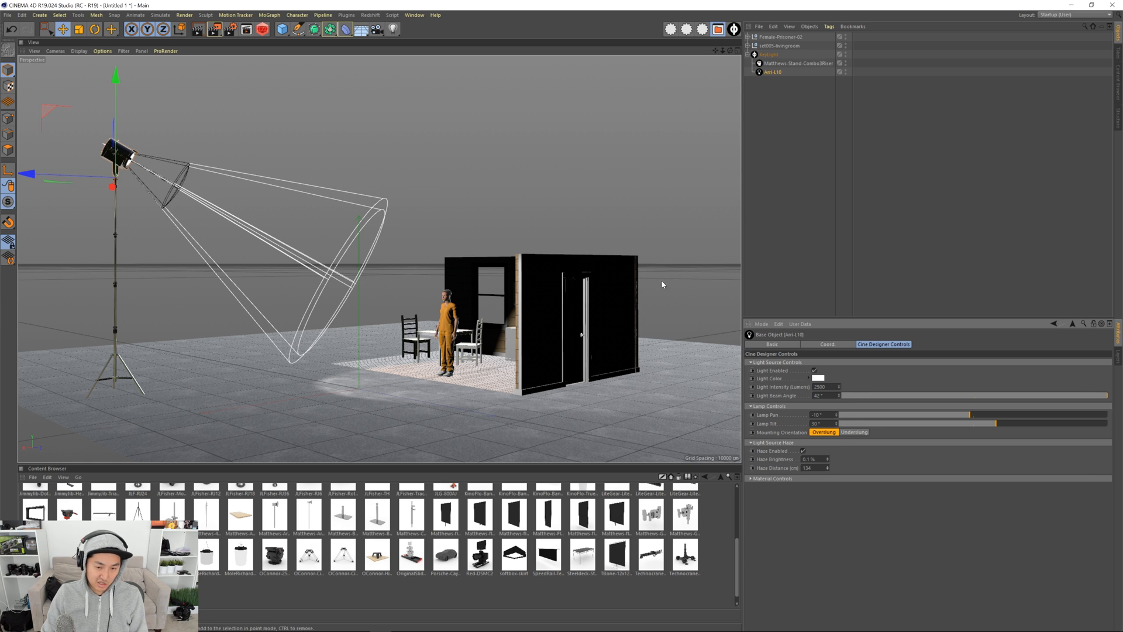
- Test-render the shortened haze beam to the Picture Viewer, stop the render and close the viewer
key(shift+r)
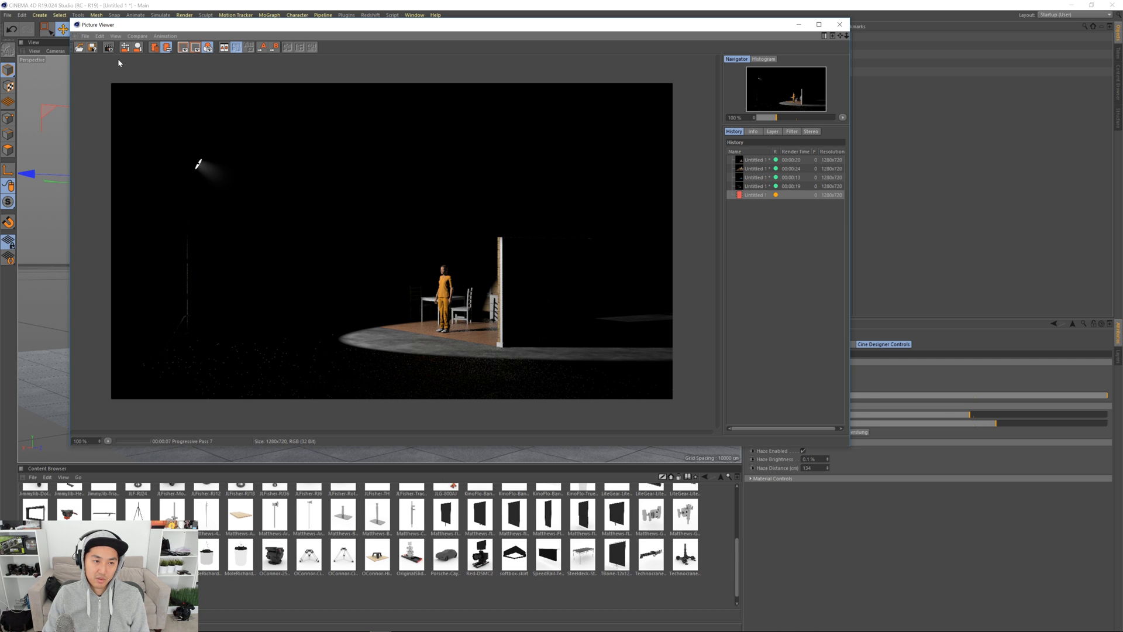
click(108, 47)
click(574, 352)
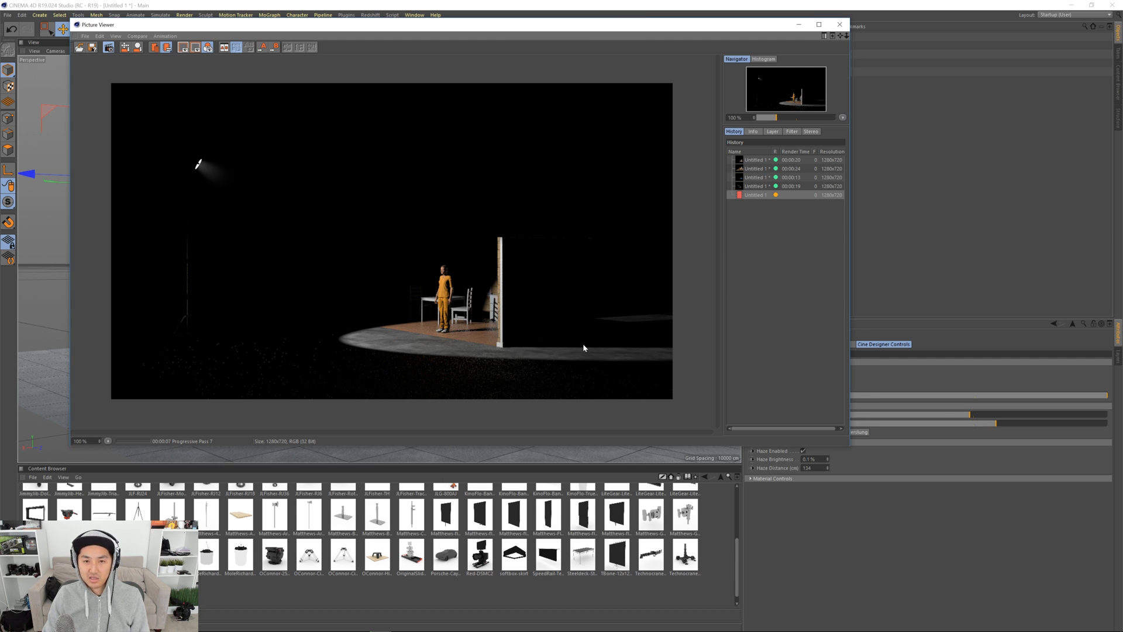
click(838, 26)
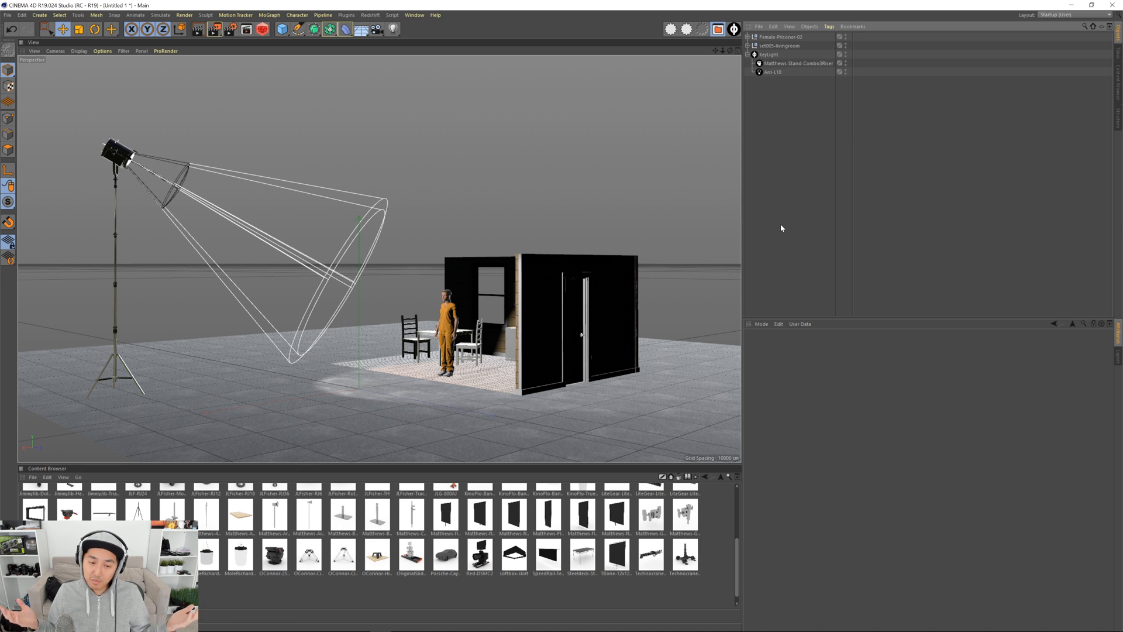
- Select the Arri-L10 and extend its haze distance to 1294 cm
click(772, 72)
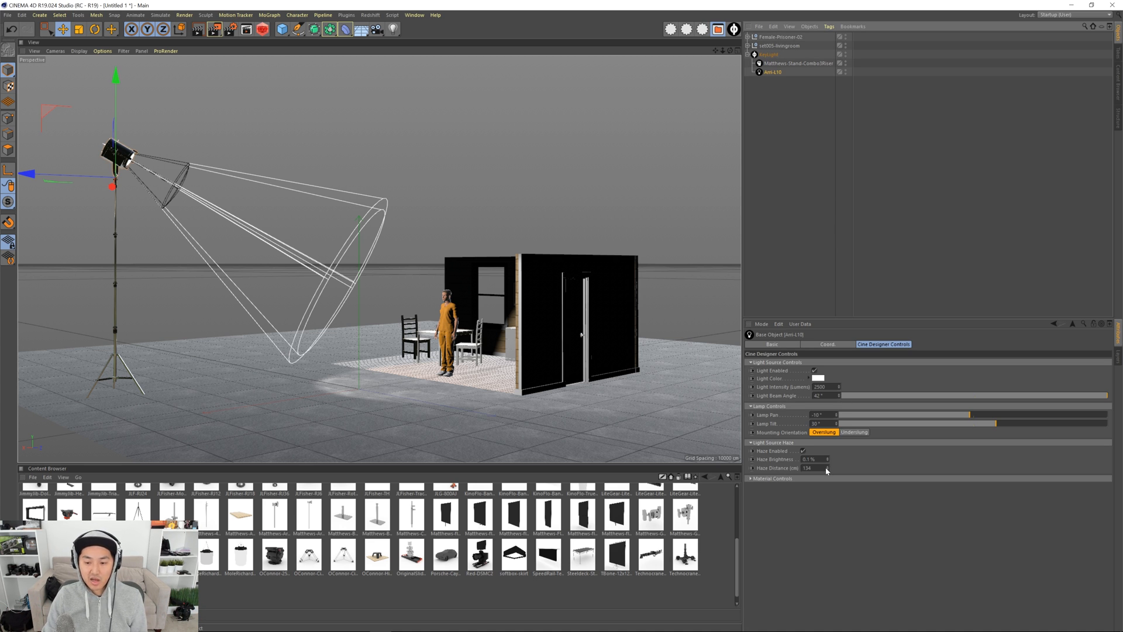
drag(828, 468, 828, 327)
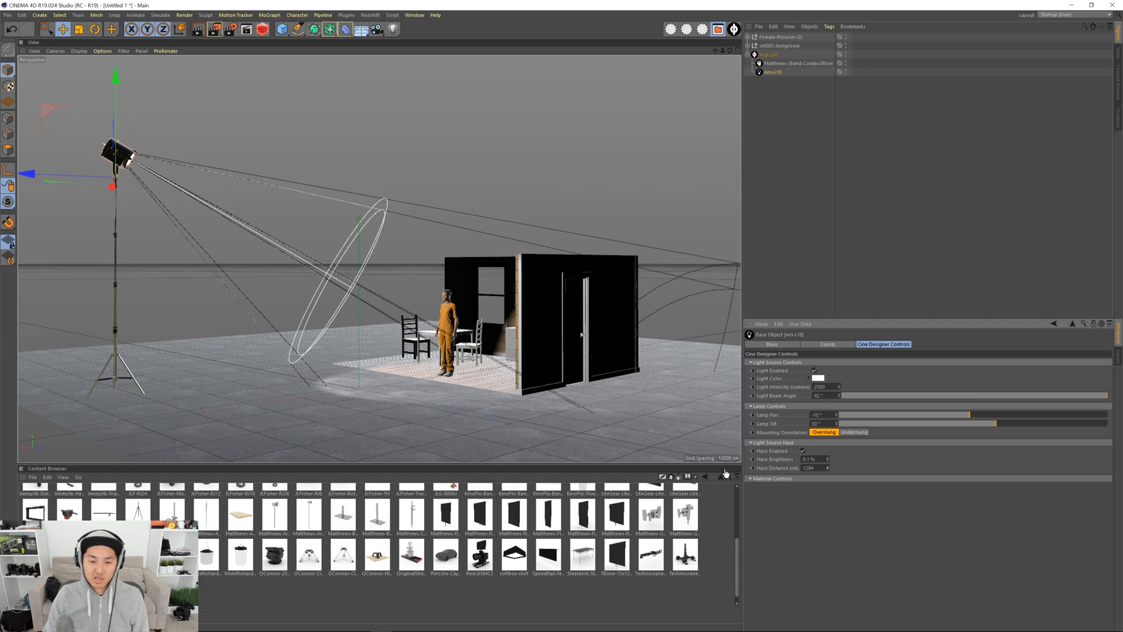
- Test-render the extended haze beam with the room's interior in frame, stop the render and close the Picture Viewer
alt+middle_drag(523, 342, 503, 317)
mouse_move(503, 317)
alt+mouse_down()
mouse_move(454, 325)
mouse_move(642, 327)
mouse_move(503, 322)
alt+mouse_up()
alt+middle_drag(501, 321, 576, 361)
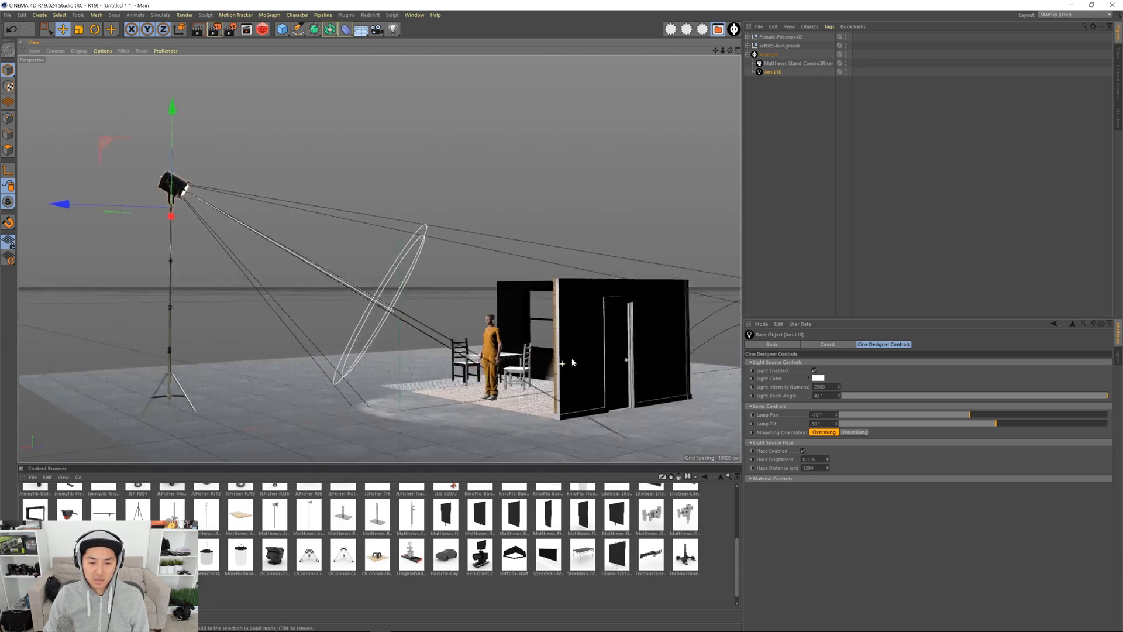
mouse_move(577, 361)
alt+mouse_down()
mouse_move(612, 342)
mouse_move(594, 347)
alt+mouse_up()
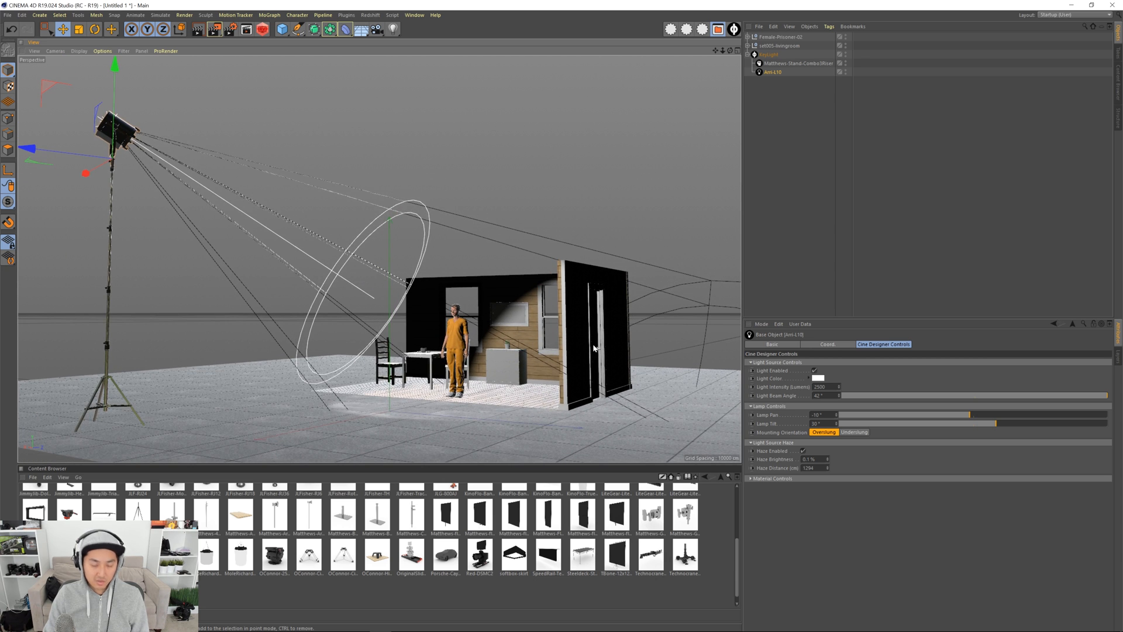
key(shift+r)
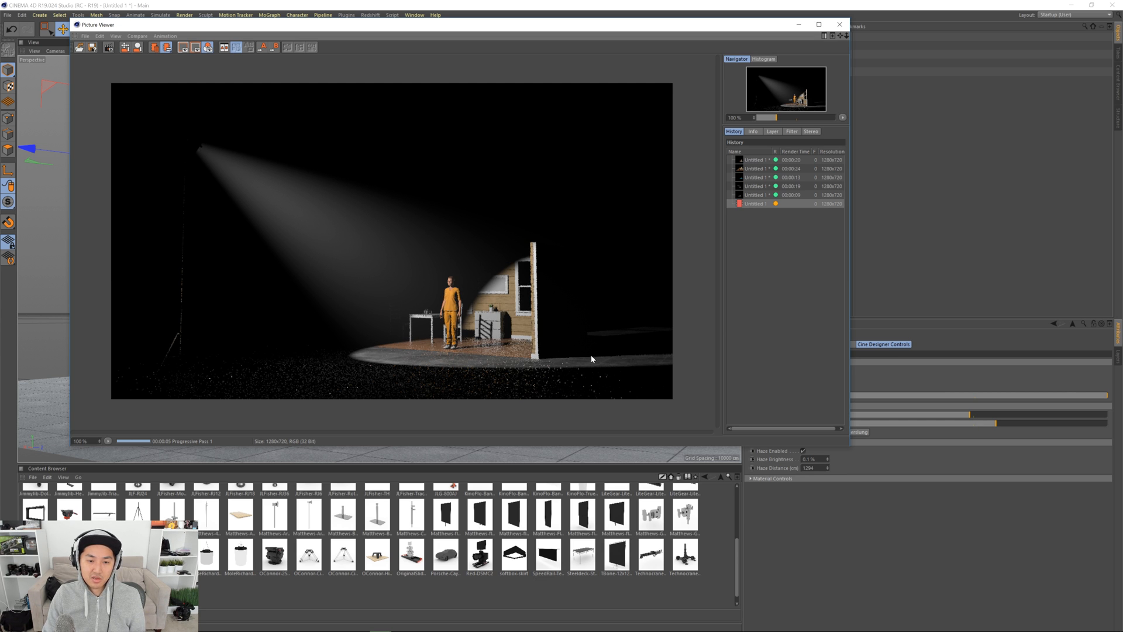
click(110, 49)
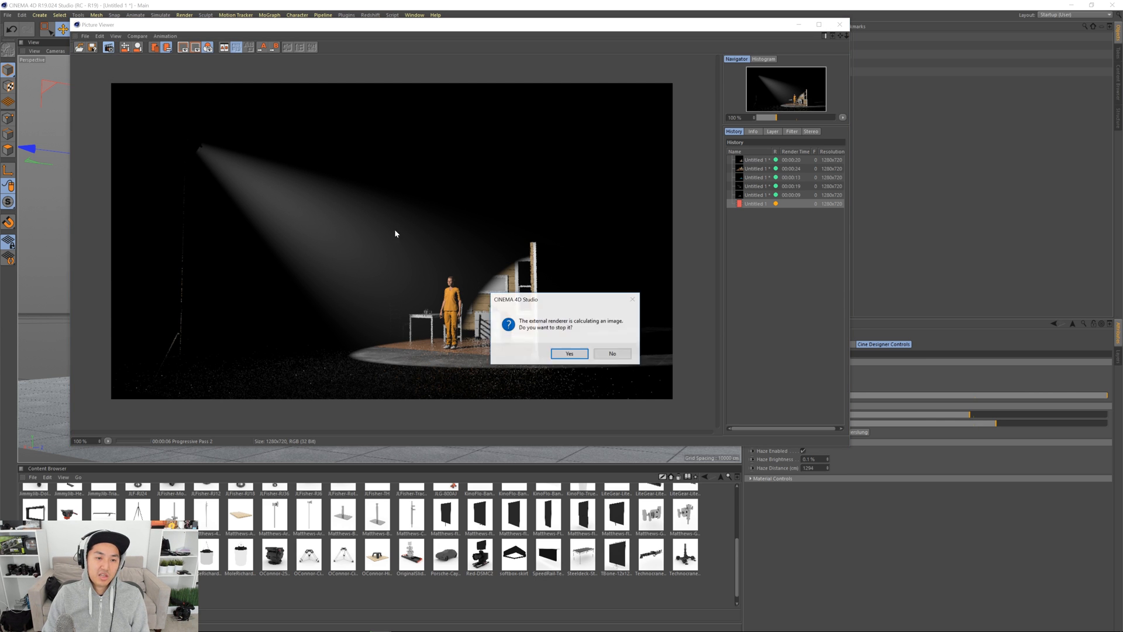
click(572, 353)
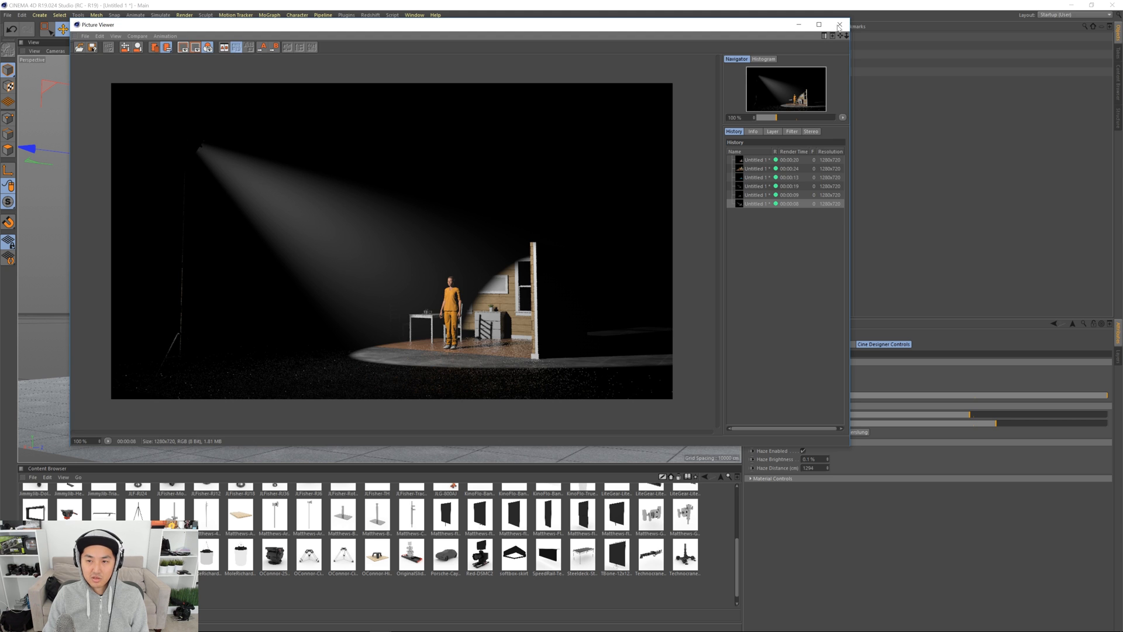
click(839, 25)
- Reduce the Arri-L10's haze distance to 430 cm
drag(828, 469, 827, 541)
alt+drag(455, 313, 377, 321)
alt+right_drag(455, 313, 625, 324)
alt+drag(492, 294, 428, 288)
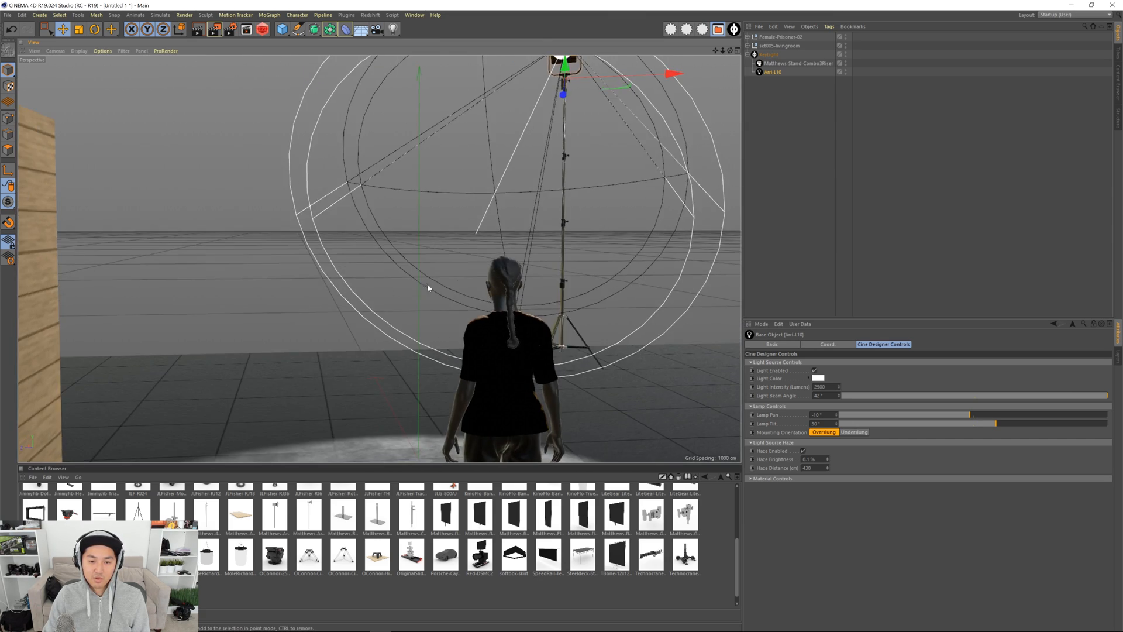
alt+right_drag(497, 284, 541, 293)
alt+drag(475, 309, 477, 266)
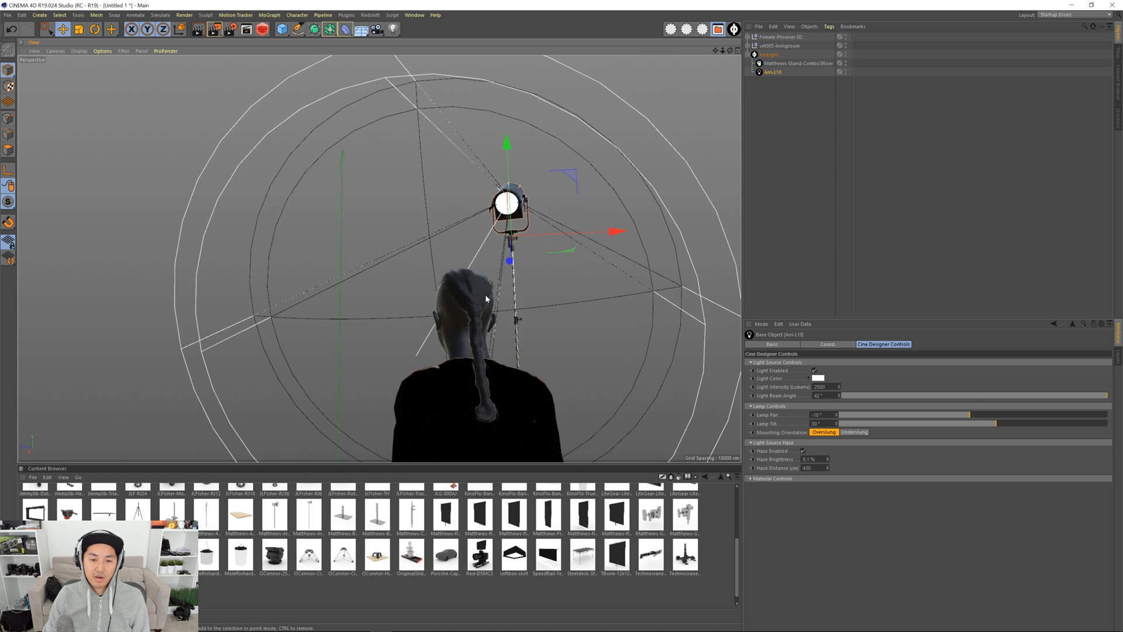
- Test-render the haze from behind the character facing the Arri-L10, stop the render and close the Picture Viewer
alt+middle_drag(485, 294, 375, 217)
alt+drag(375, 219, 258, 222)
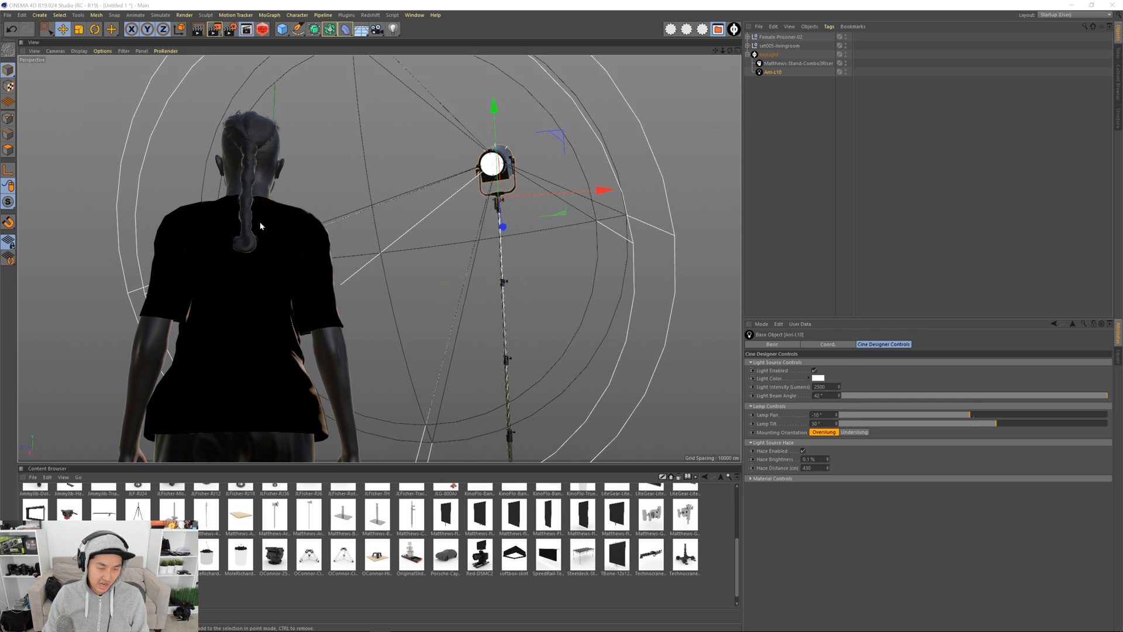
key(shift+r)
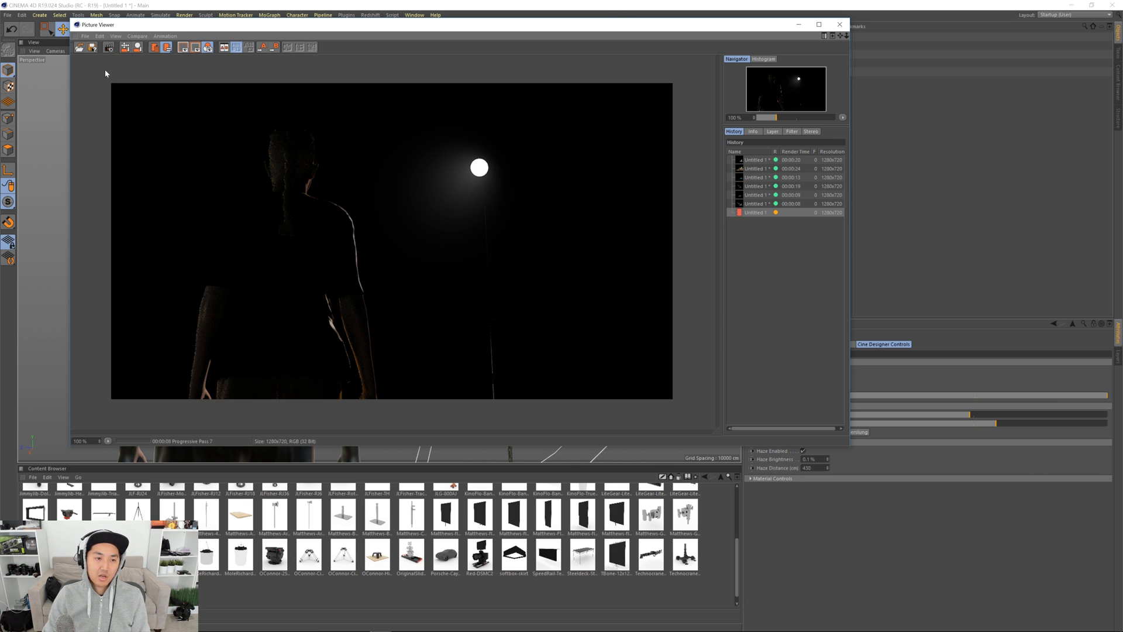
click(108, 47)
click(582, 354)
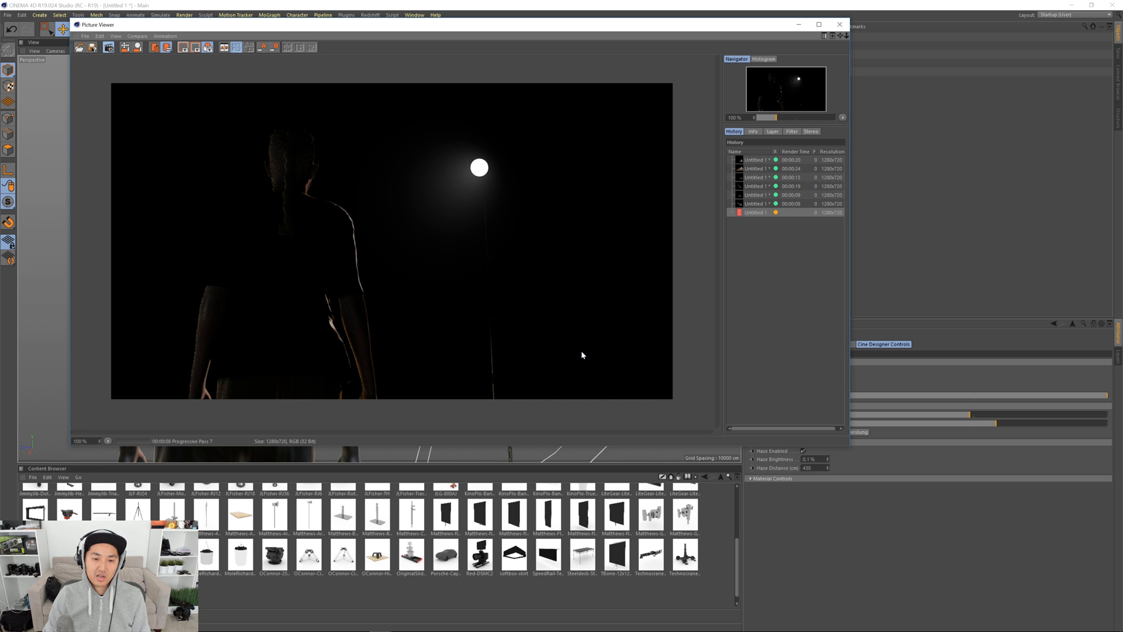
click(840, 25)
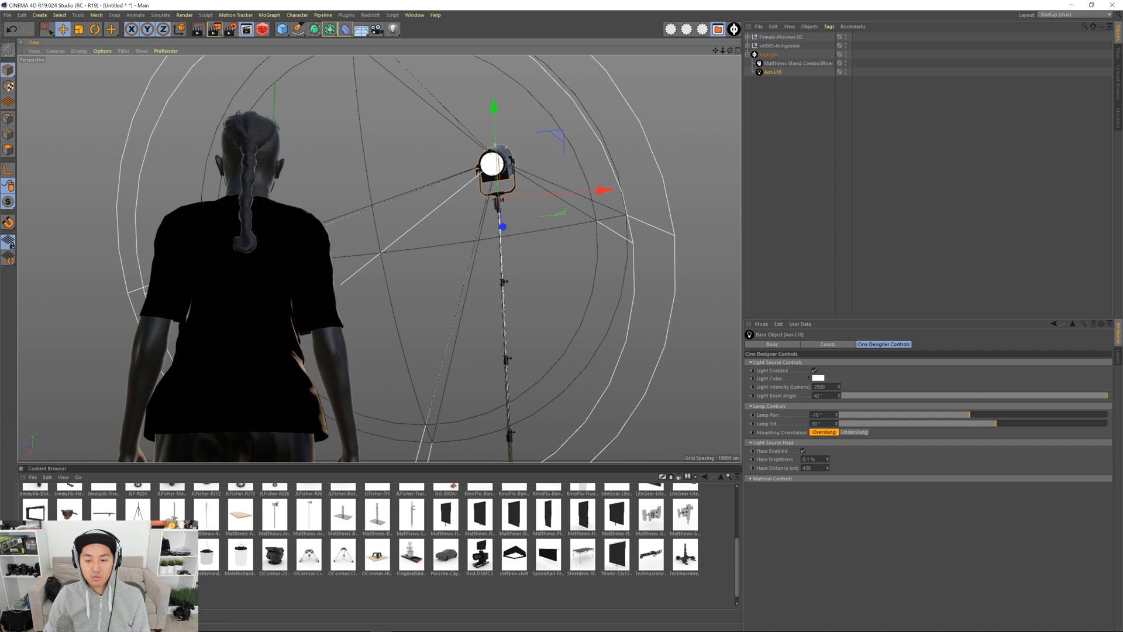
- Set the Arri-L10's haze brightness to 1%
double_click(819, 460)
text(1)
key(Return)
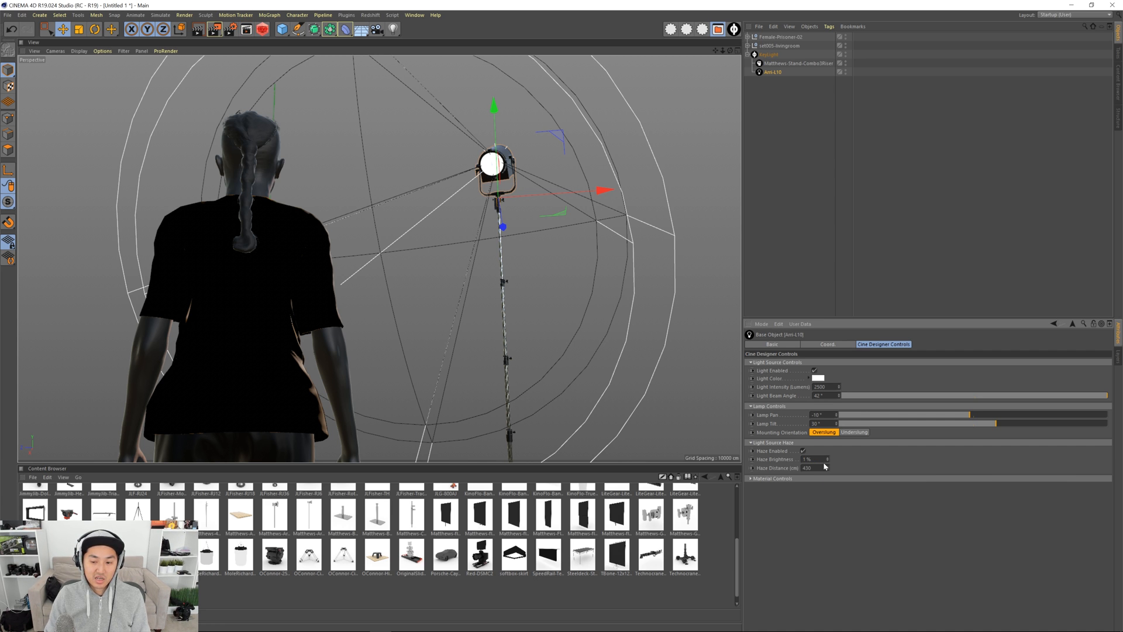
- Test-render the brighter haze from behind the character, stop the render and close the Picture Viewer
key(shift+r)
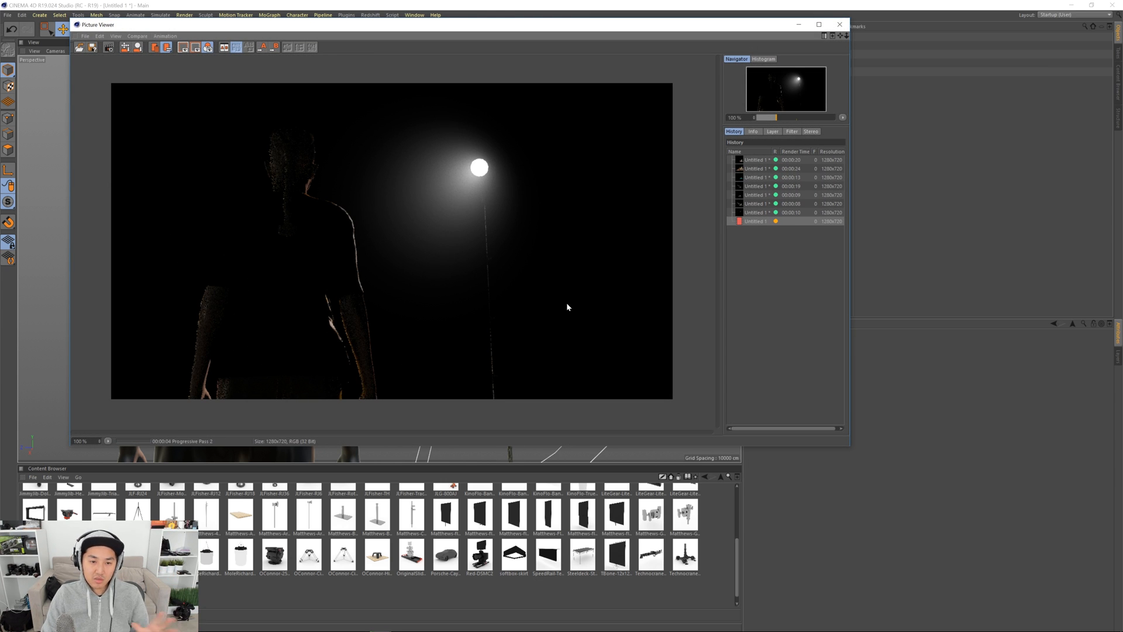
click(108, 48)
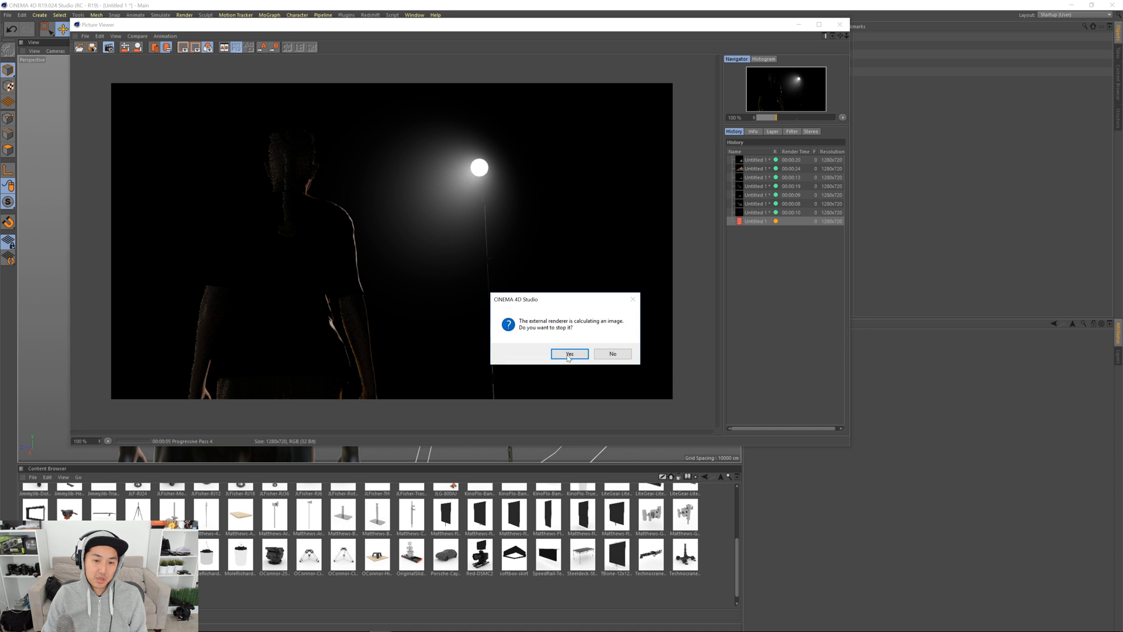
click(572, 353)
click(840, 24)
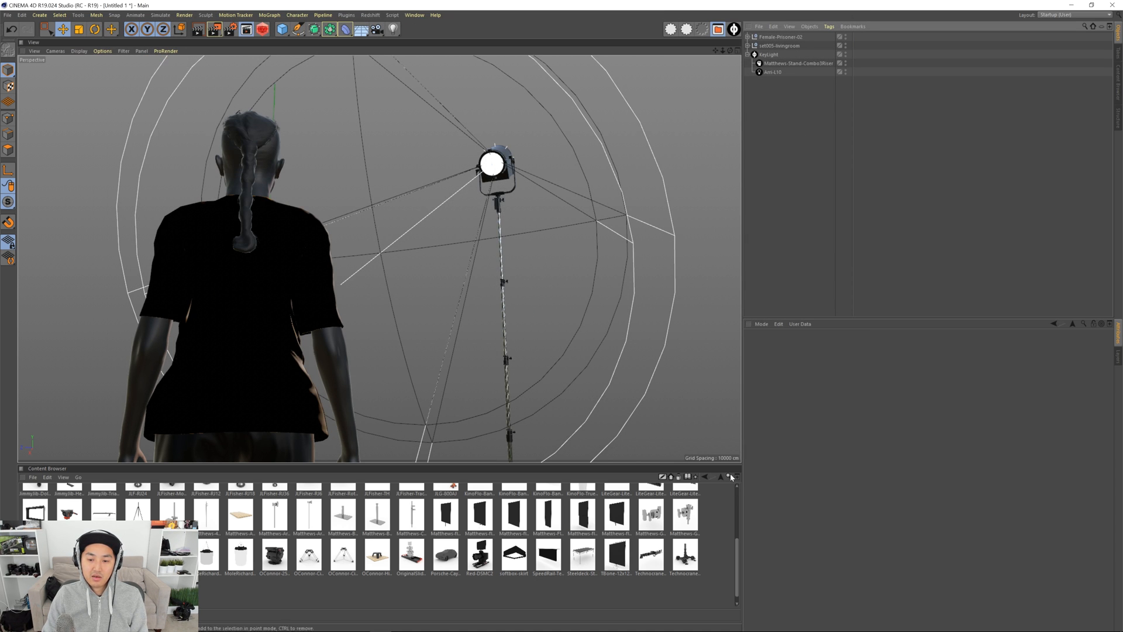
- Raise the Arri-L10's haze brightness slightly, extend its haze distance and deselect the light
click(771, 72)
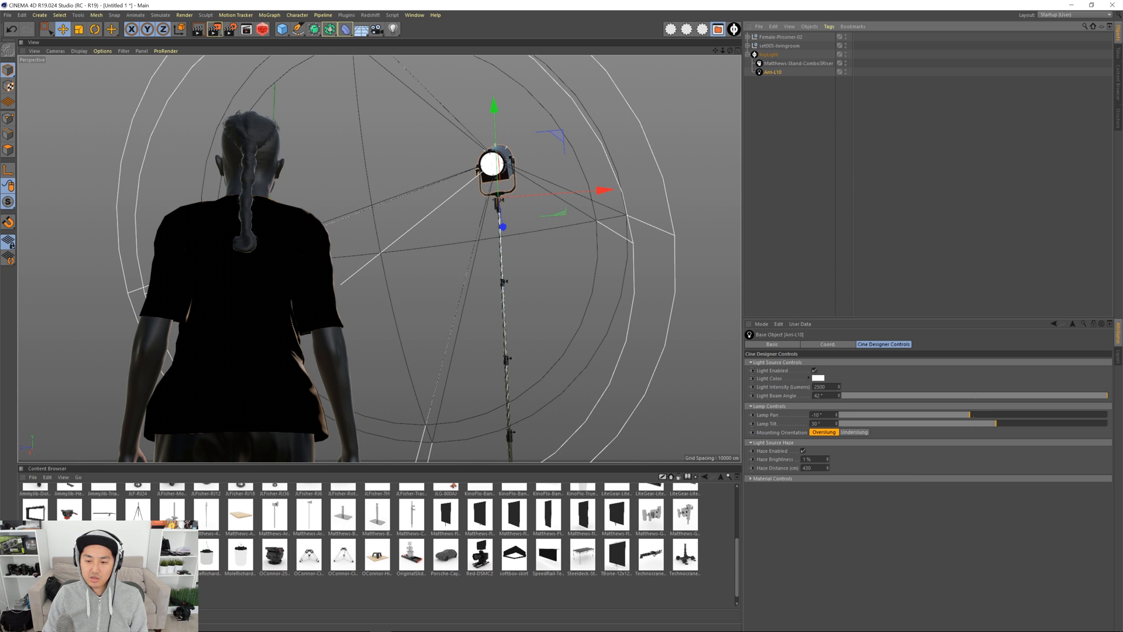
click(827, 458)
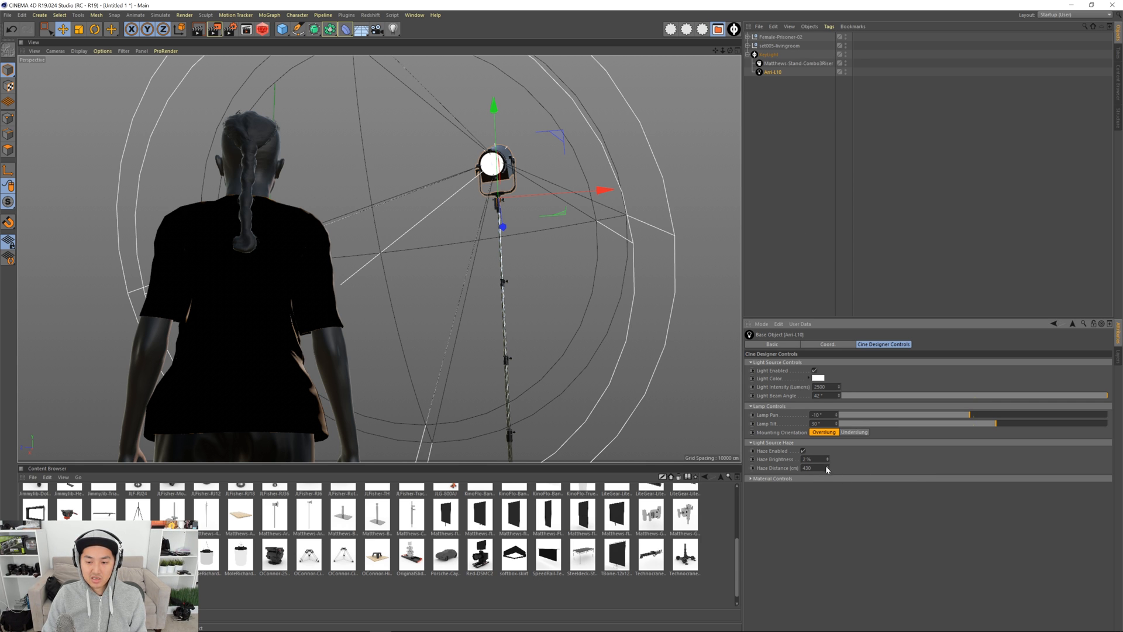
drag(825, 465, 825, 427)
click(775, 280)
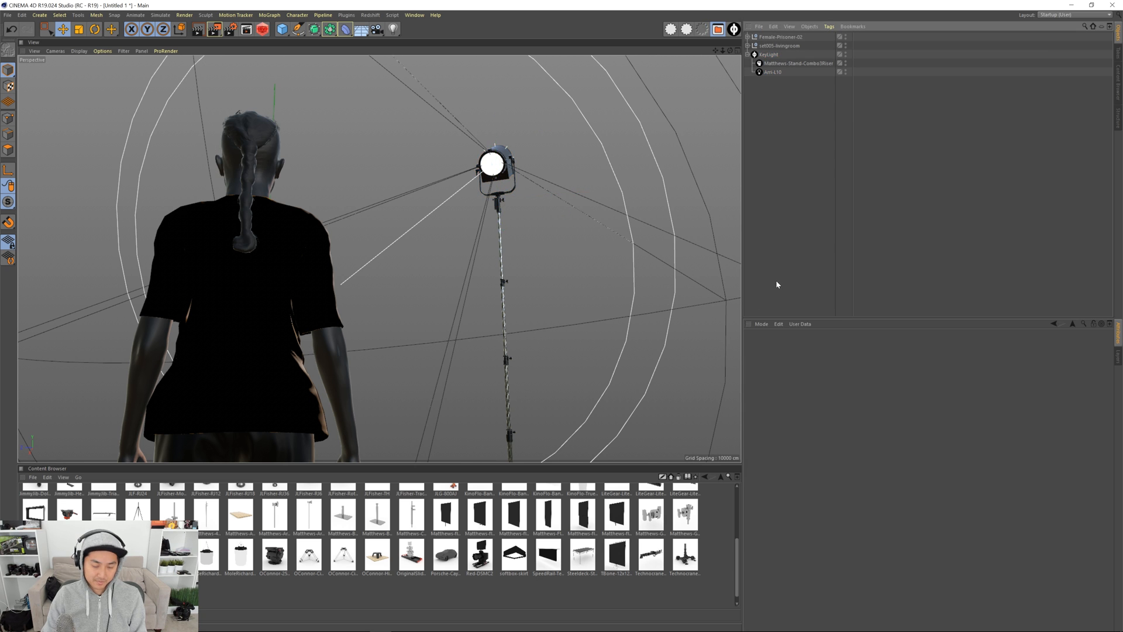
- Test-render the stronger, longer haze beam behind the character, stop the render and close the Picture Viewer
key(shift+r)
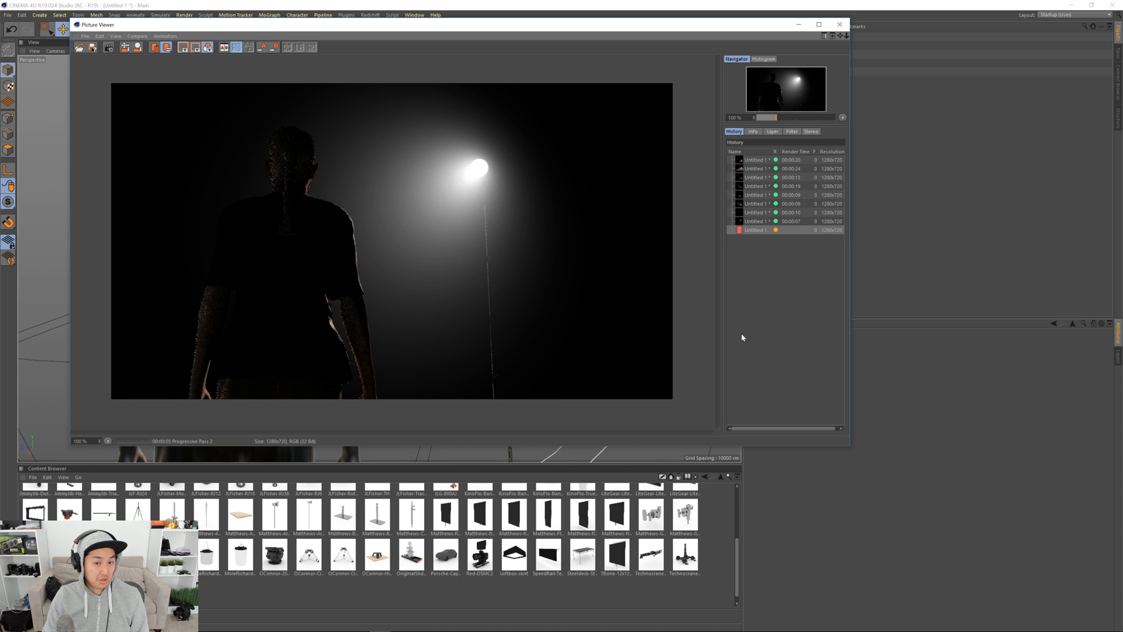
click(114, 48)
click(570, 355)
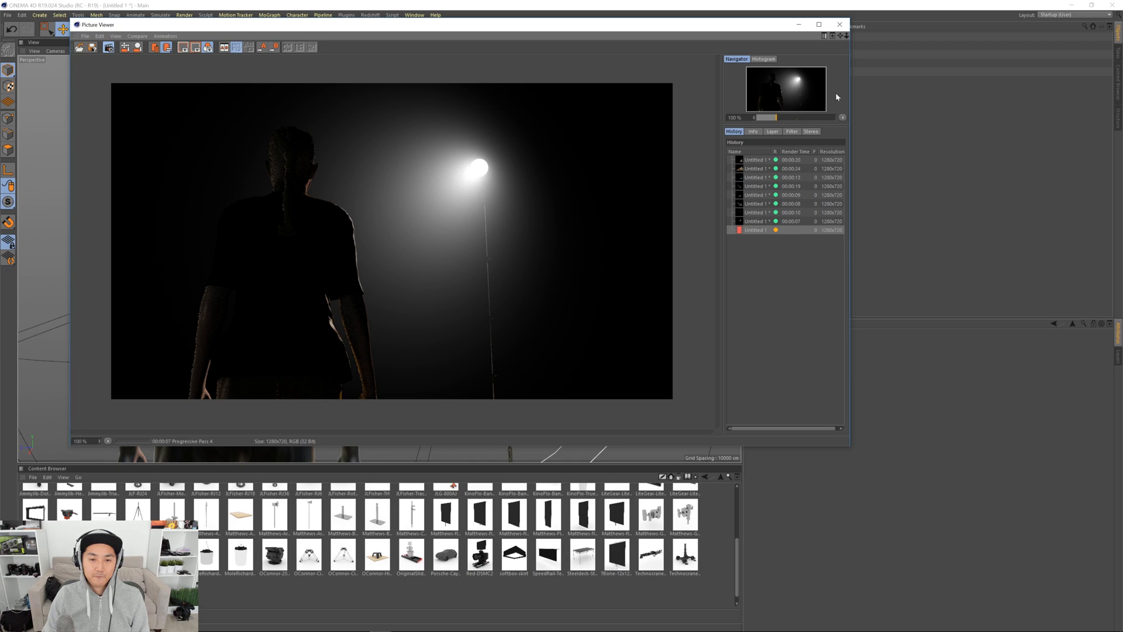
click(839, 25)
- Examine the stand-mounted key light up close and its beam across the living room and character from several angles
alt+drag(500, 179, 193, 239)
scroll(396, 529, up, 3)
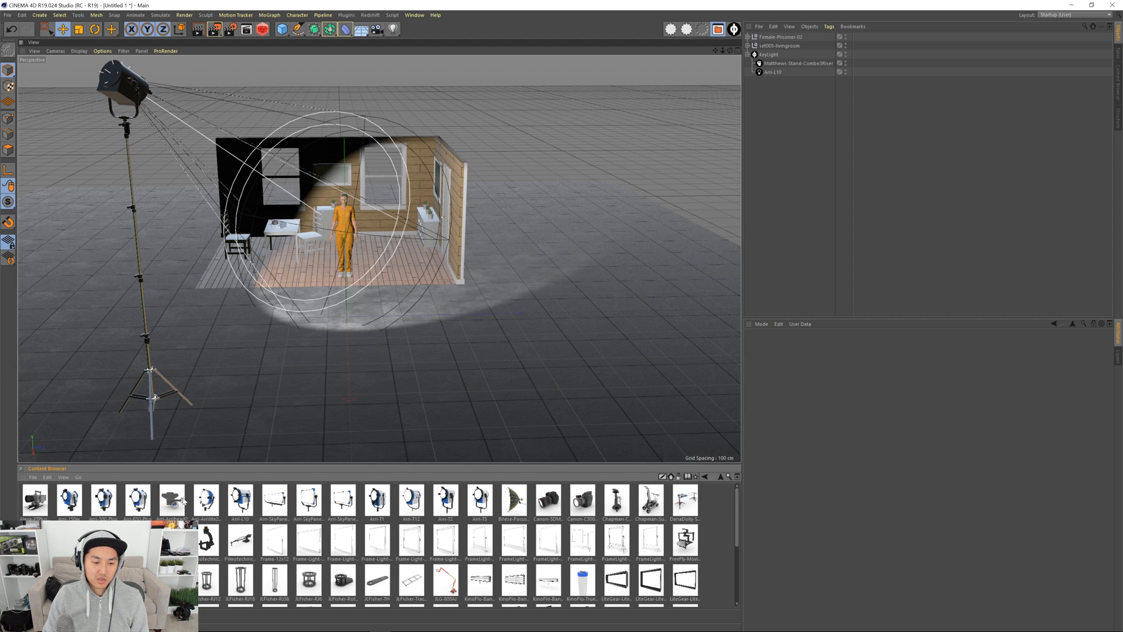
alt+middle_drag(344, 212, 376, 235)
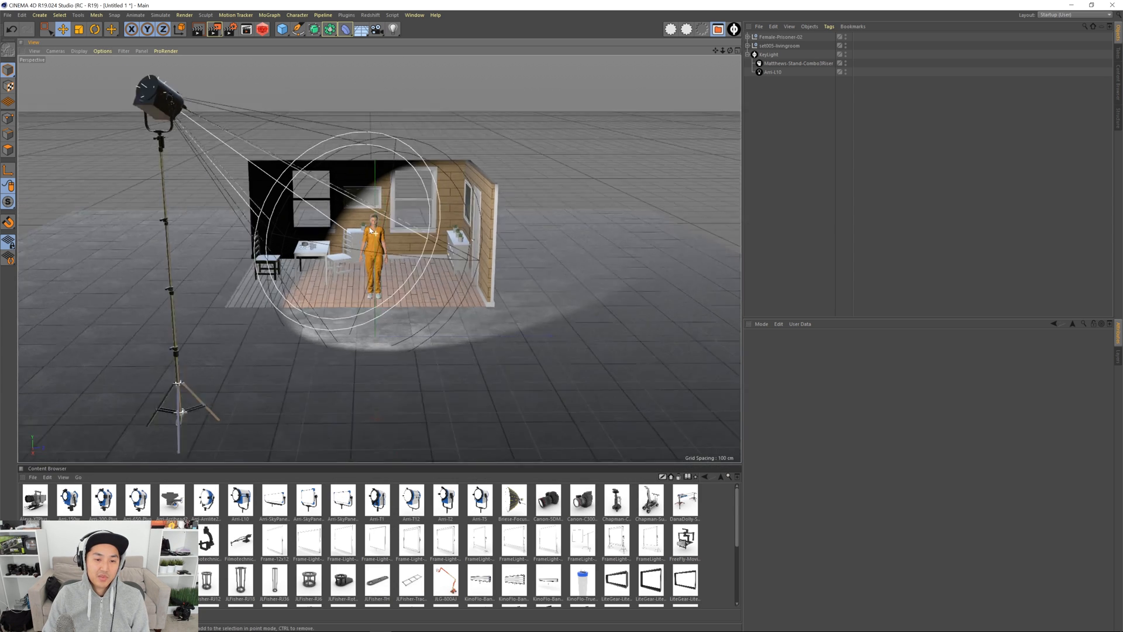
alt+drag(375, 235, 369, 221)
alt+middle_drag(368, 221, 418, 246)
alt+drag(418, 245, 404, 239)
alt+right_drag(402, 238, 383, 237)
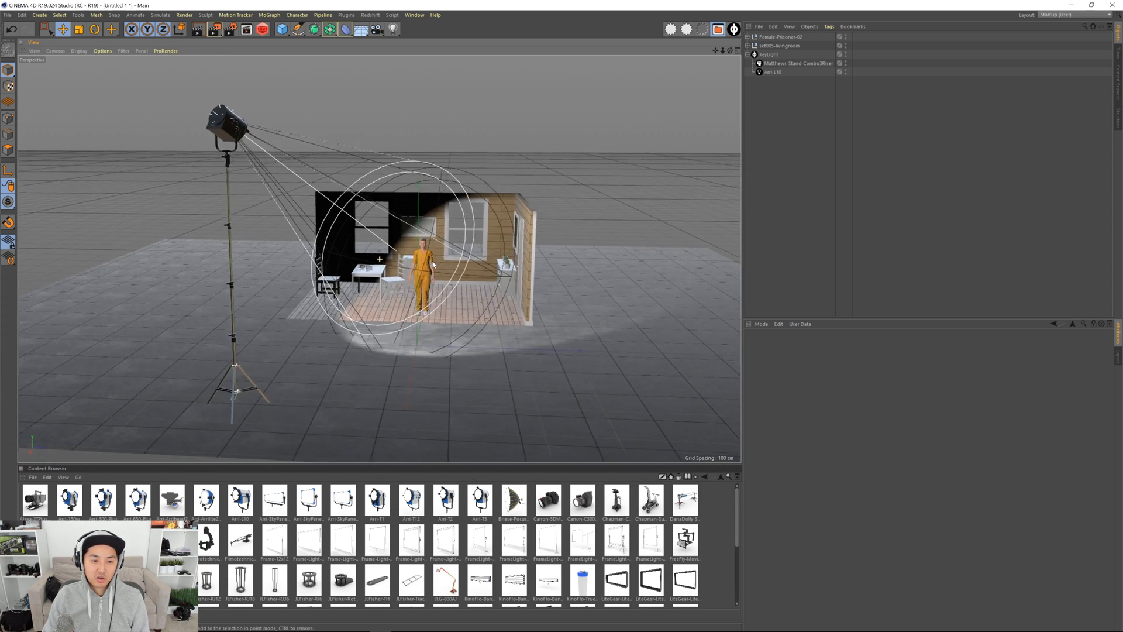
alt+middle_drag(383, 237, 390, 237)
mouse_move(235, 122)
alt+mouse_down()
mouse_move(153, 128)
mouse_move(373, 140)
mouse_move(240, 126)
alt+mouse_up()
alt+middle_drag(240, 126, 214, 125)
alt+drag(214, 125, 362, 147)
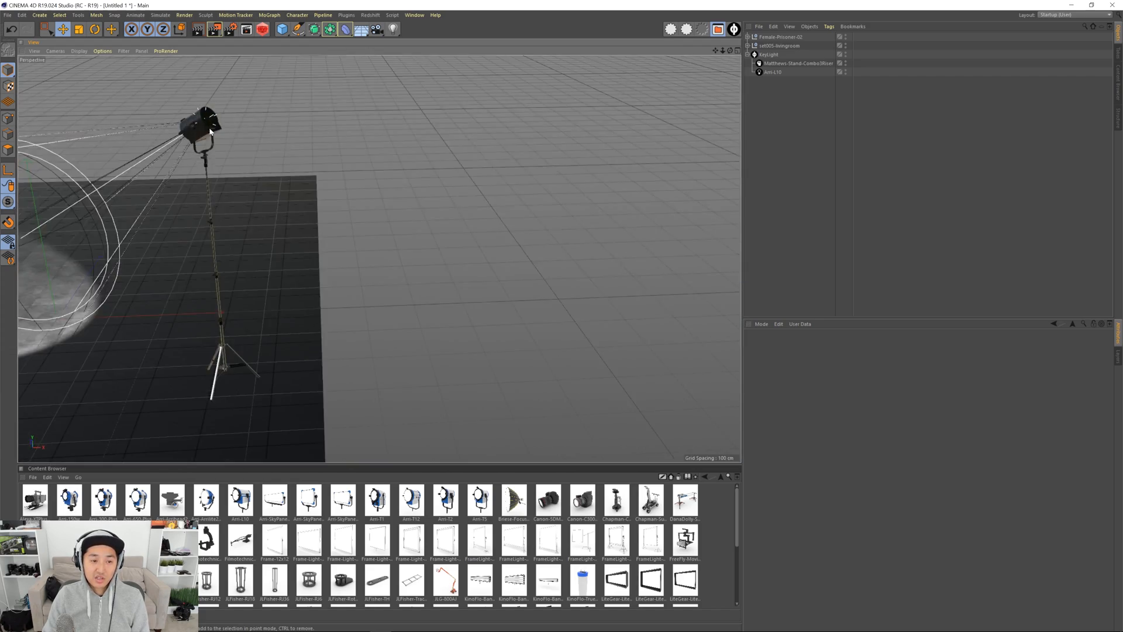
alt+middle_drag(208, 129, 325, 146)
alt+drag(324, 146, 315, 120)
alt+right_drag(316, 137, 381, 140)
alt+drag(380, 140, 410, 219)
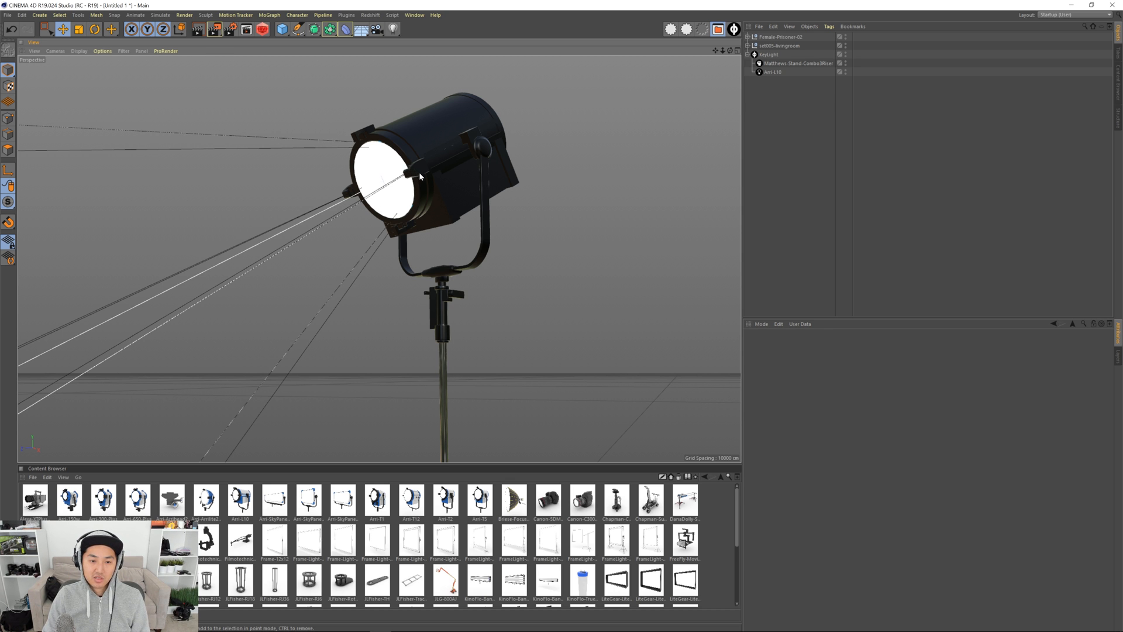
alt+drag(351, 189, 314, 288)
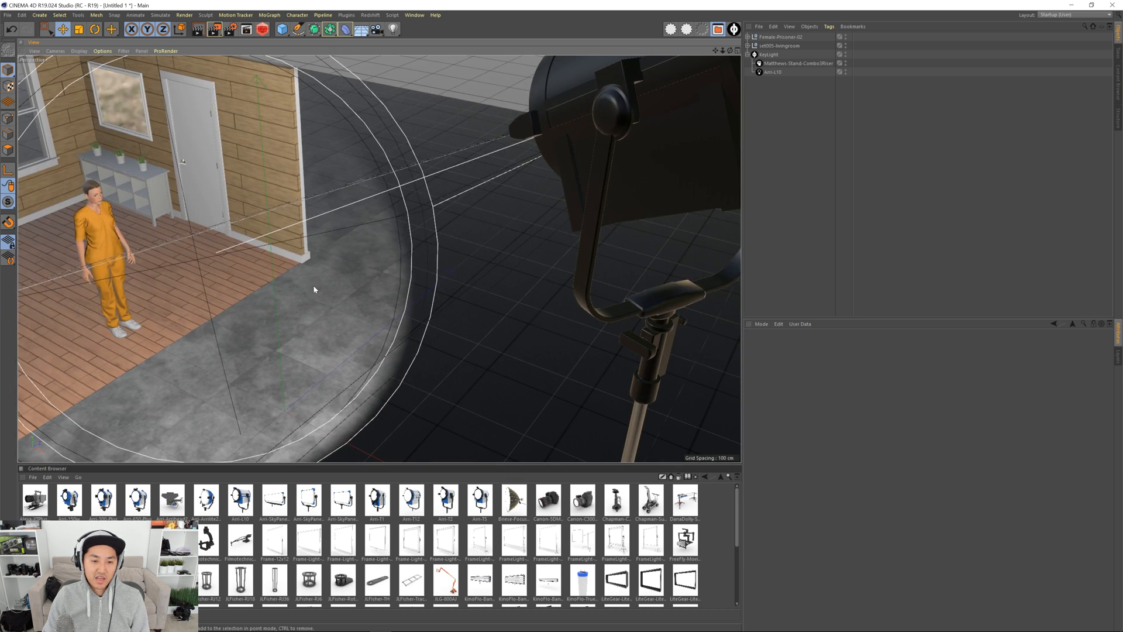
alt+right_drag(400, 305, 316, 303)
alt+middle_drag(316, 302, 373, 261)
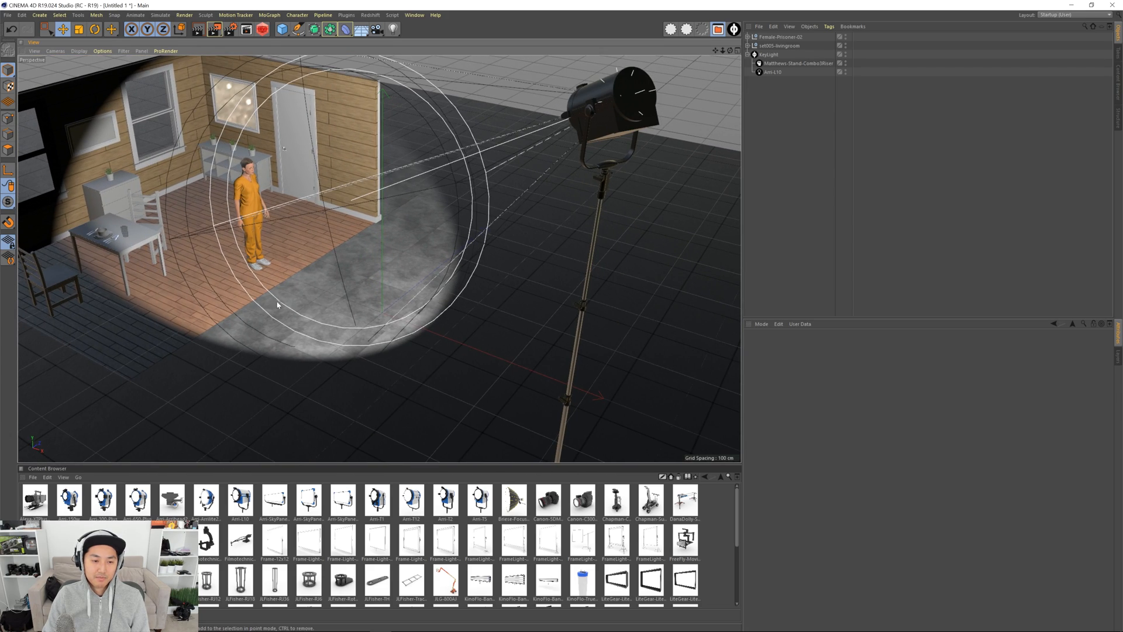
alt+drag(486, 156, 583, 136)
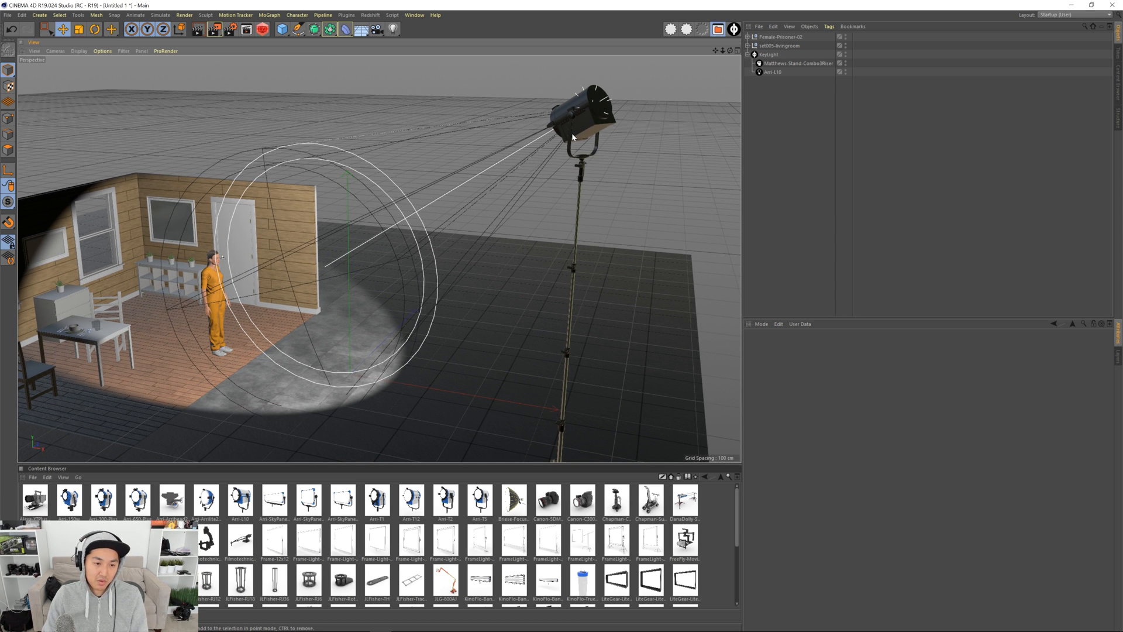
mouse_move(579, 127)
alt+mouse_down()
mouse_move(514, 118)
mouse_move(584, 115)
mouse_move(535, 120)
mouse_move(574, 121)
mouse_move(605, 103)
mouse_move(589, 109)
mouse_move(609, 118)
mouse_move(607, 106)
mouse_move(575, 137)
alt+mouse_up()
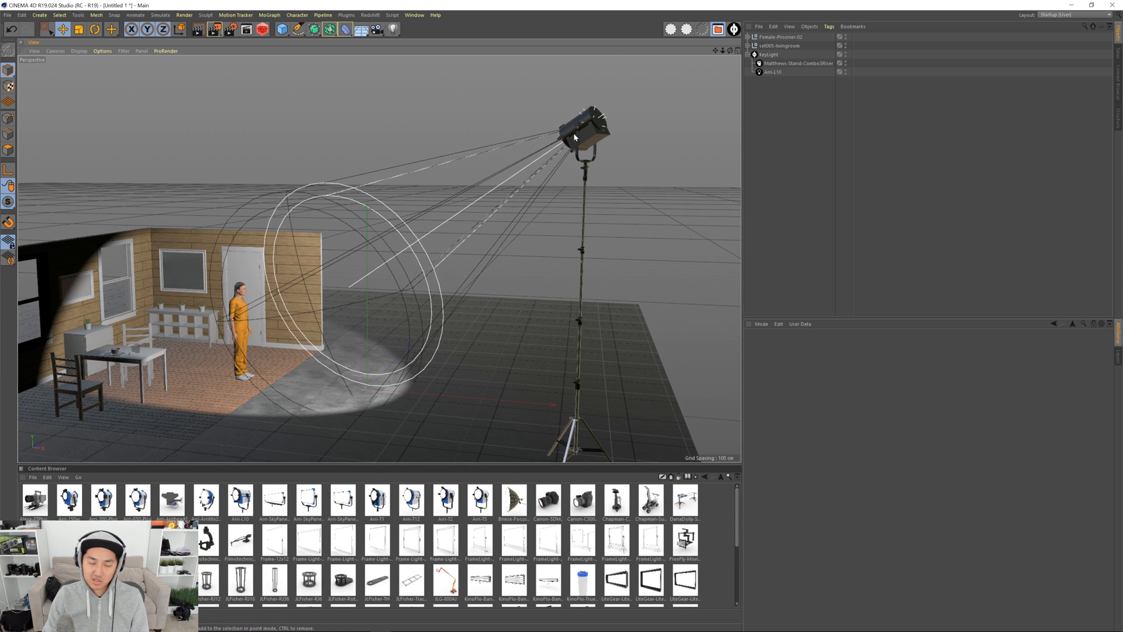
- Test-render the haze beam from the side with the lamp and whole room in frame, stop the render and close the Picture Viewer
alt+drag(584, 139, 506, 301)
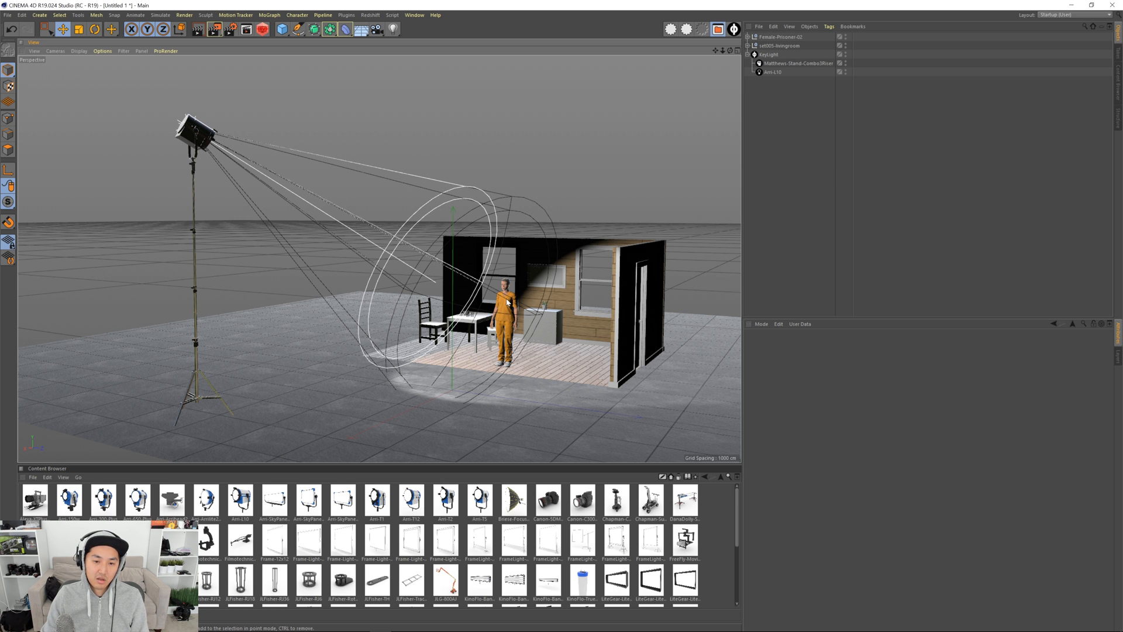
alt+drag(507, 300, 510, 304)
key(shift+r)
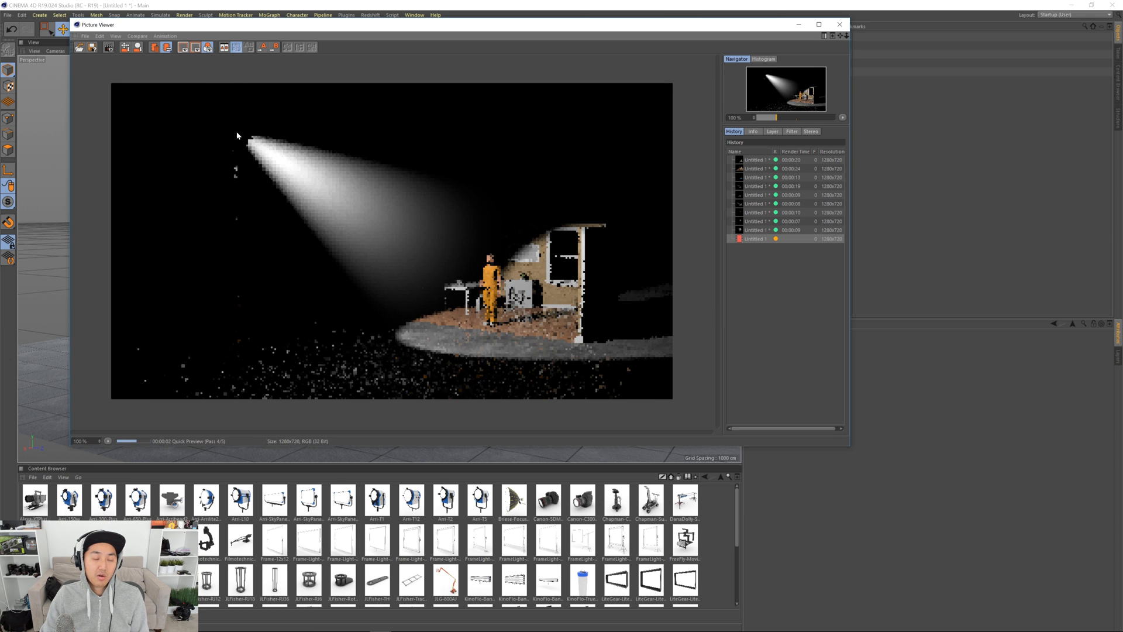
click(110, 48)
click(567, 352)
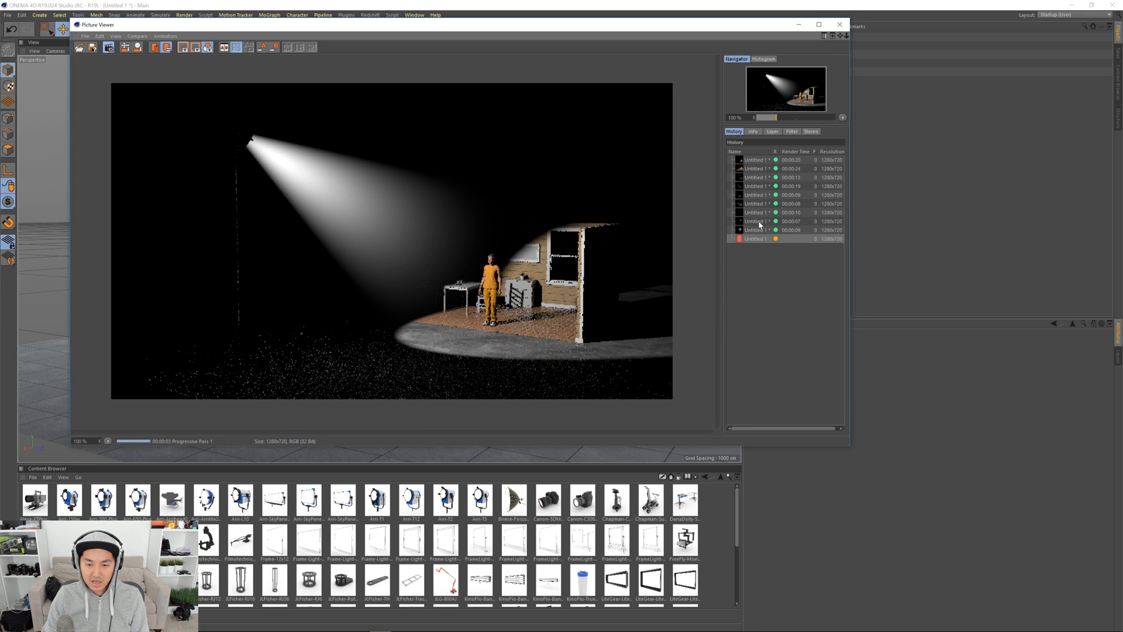
click(839, 25)
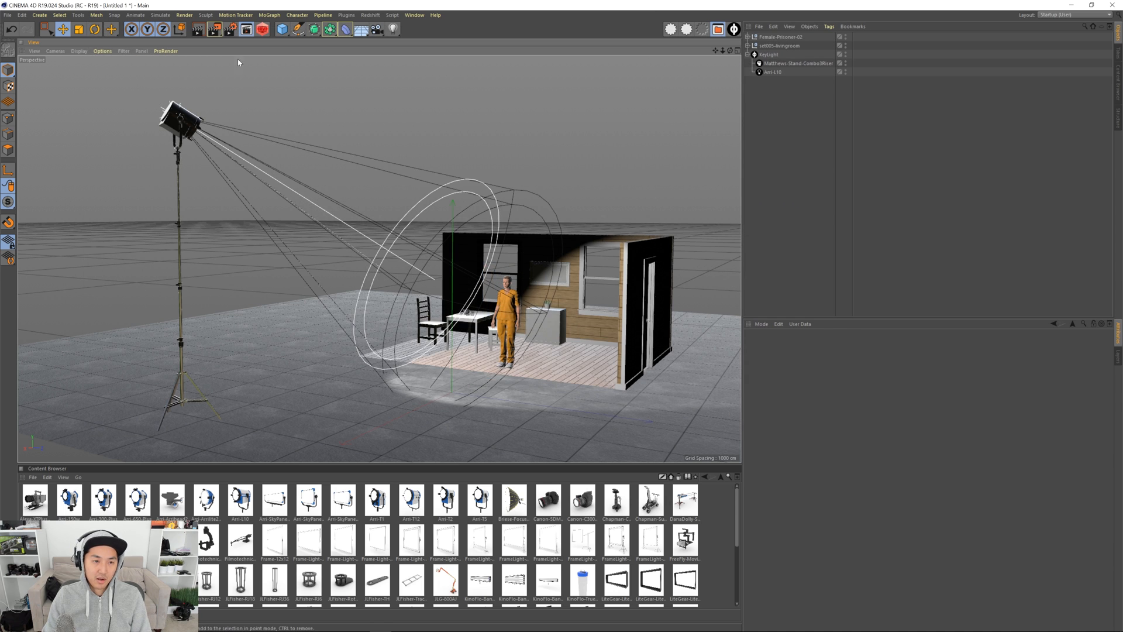
- Add the Global Illumination effect to the scene's render settings
click(230, 29)
drag(293, 103, 298, 95)
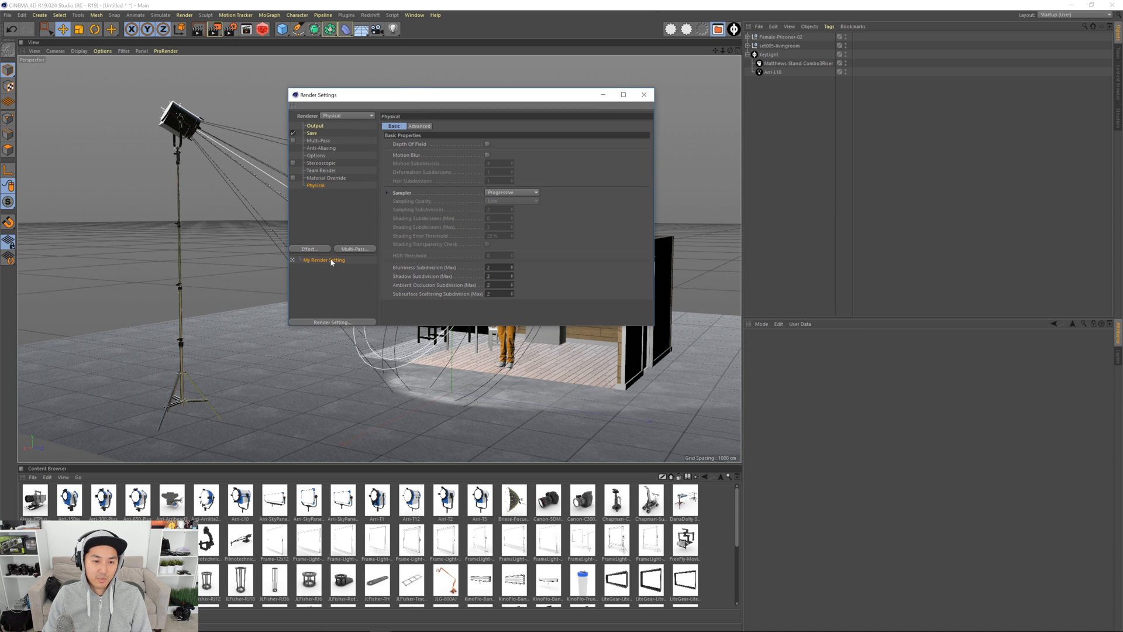
click(326, 248)
click(357, 347)
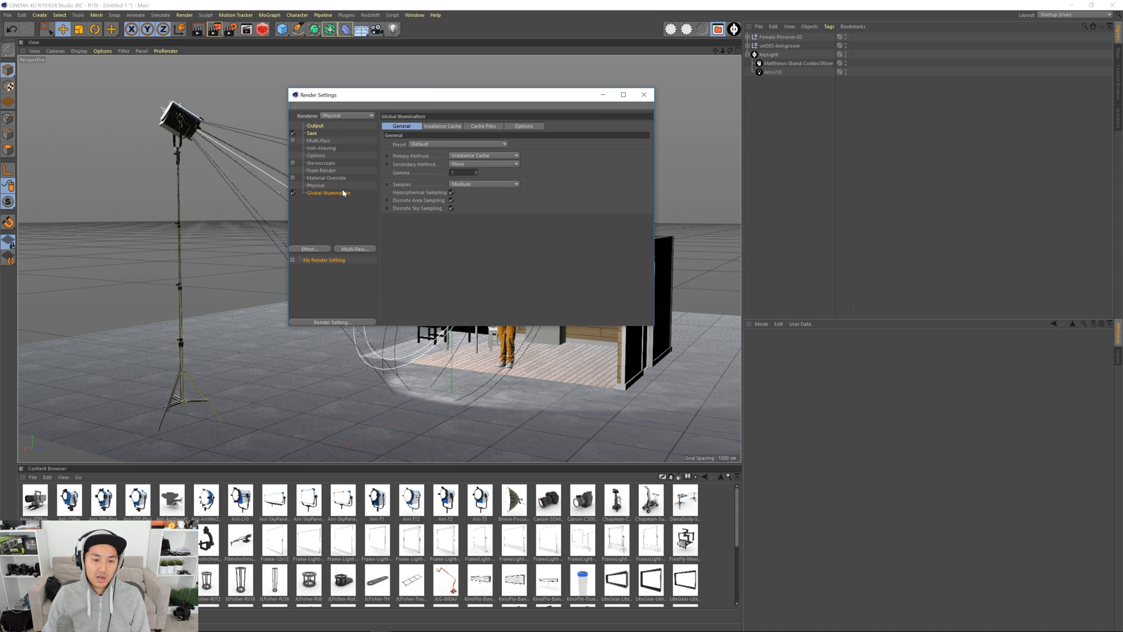
- Set global illumination to Quasi-Monte Carlo (QMC) as primary method, Light Mapping as secondary method and Low samples
click(475, 155)
click(478, 164)
click(478, 164)
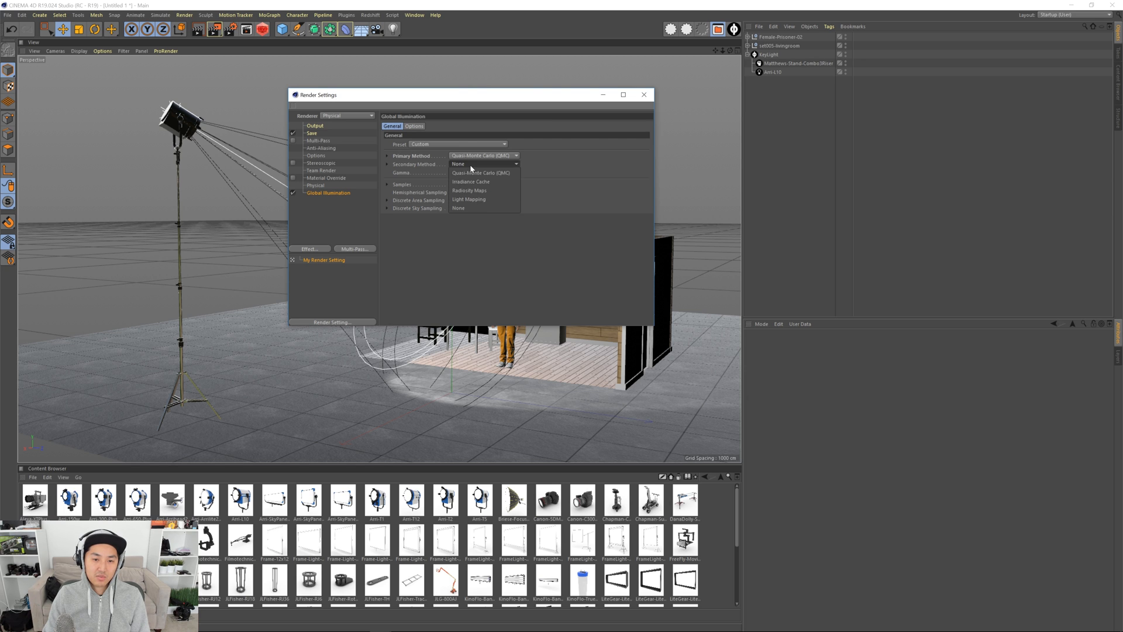
click(482, 197)
click(478, 194)
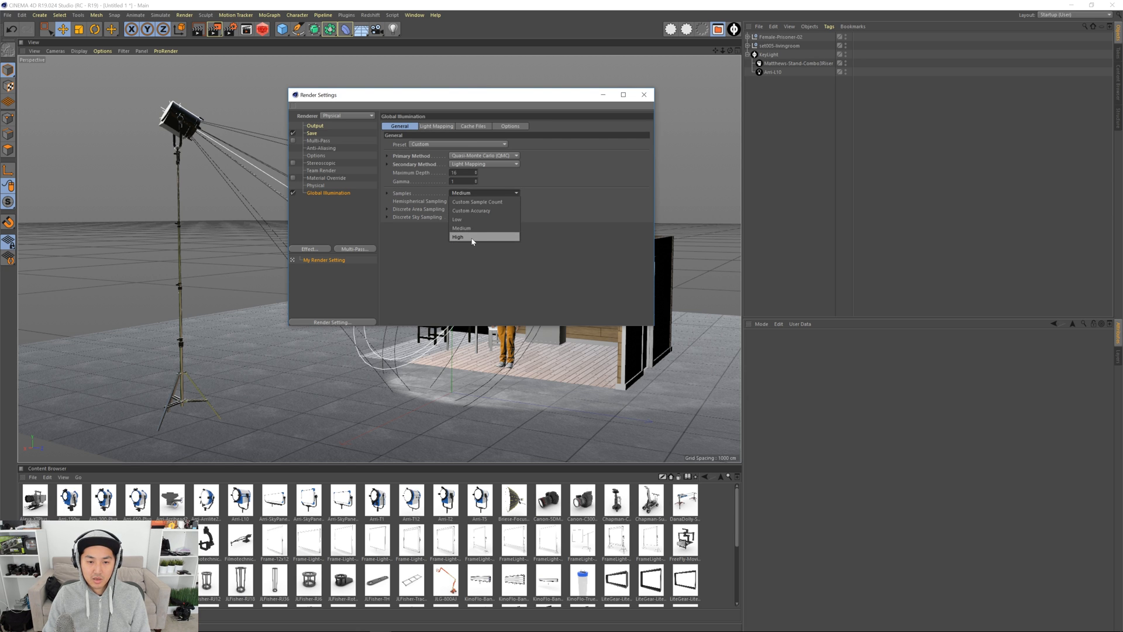
click(470, 221)
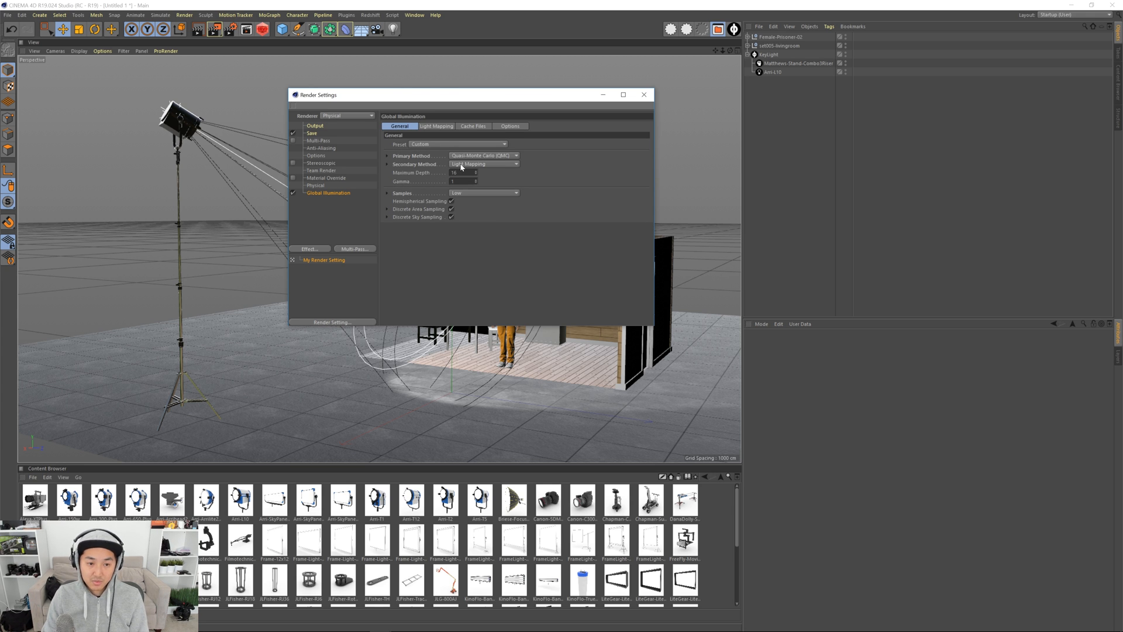
- Try Irradiance Cache as the global illumination primary method and switch it back to Quasi-Monte Carlo (QMC)
click(456, 155)
click(482, 173)
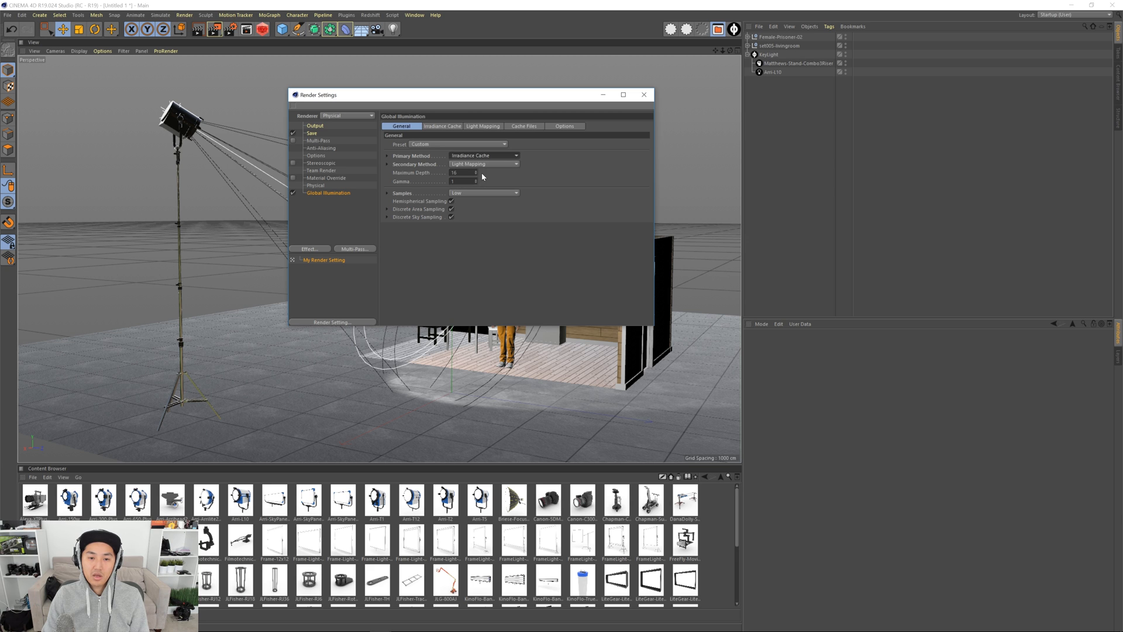
click(472, 155)
click(477, 165)
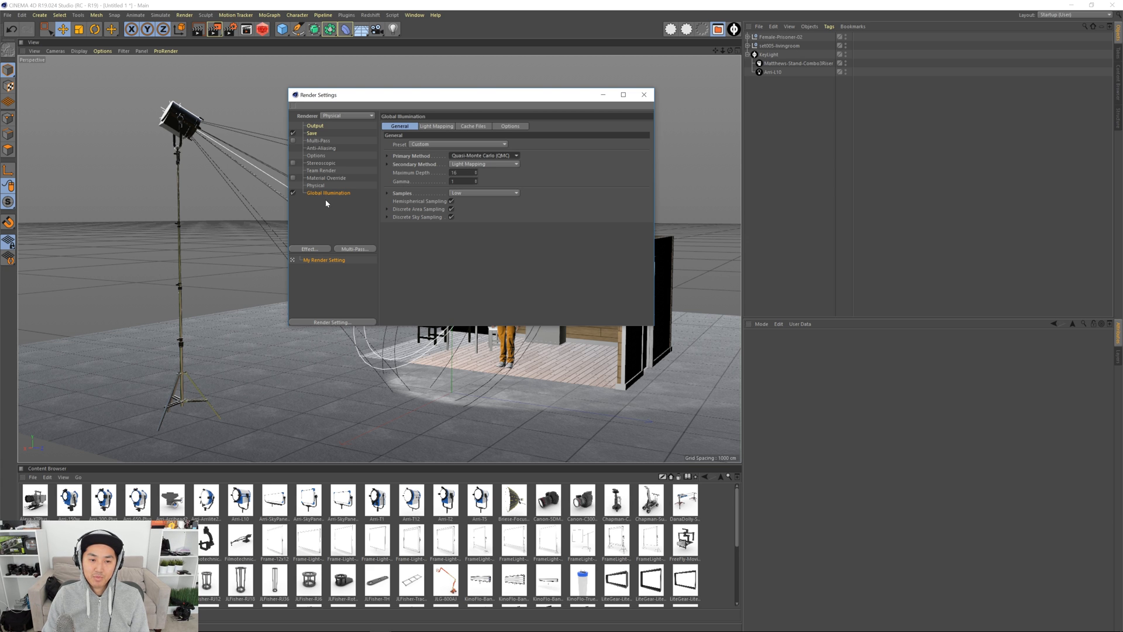
- Set the Physical renderer's blurriness, shadow and ambient occlusion subdivisions to 4 and its subsurface scattering subdivision to 0
click(319, 186)
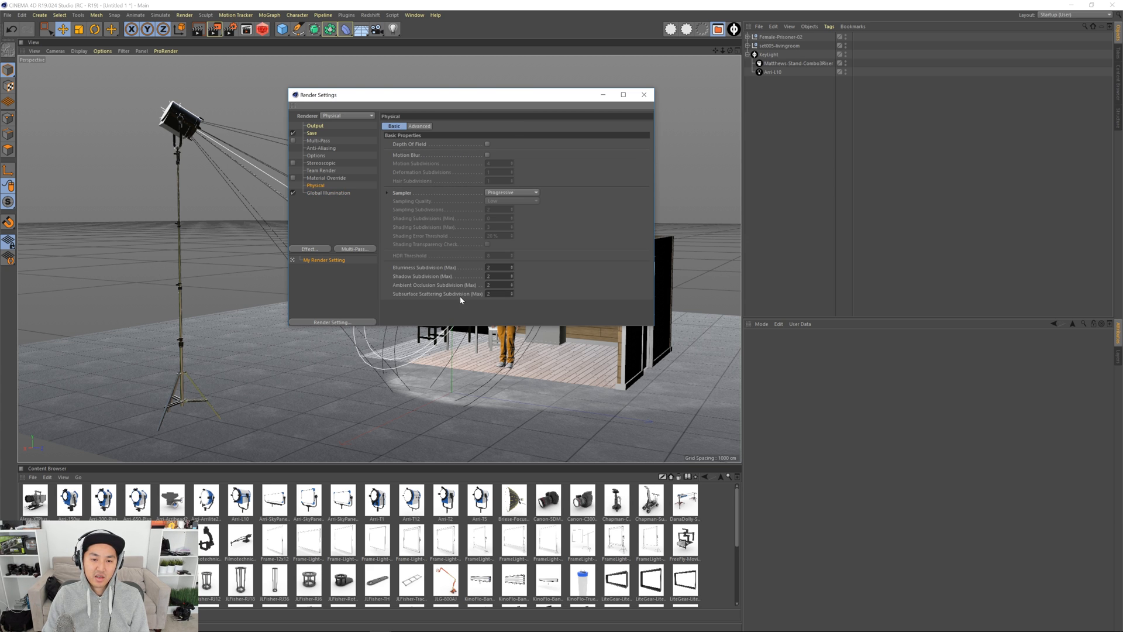
text(4)
key(Tab)
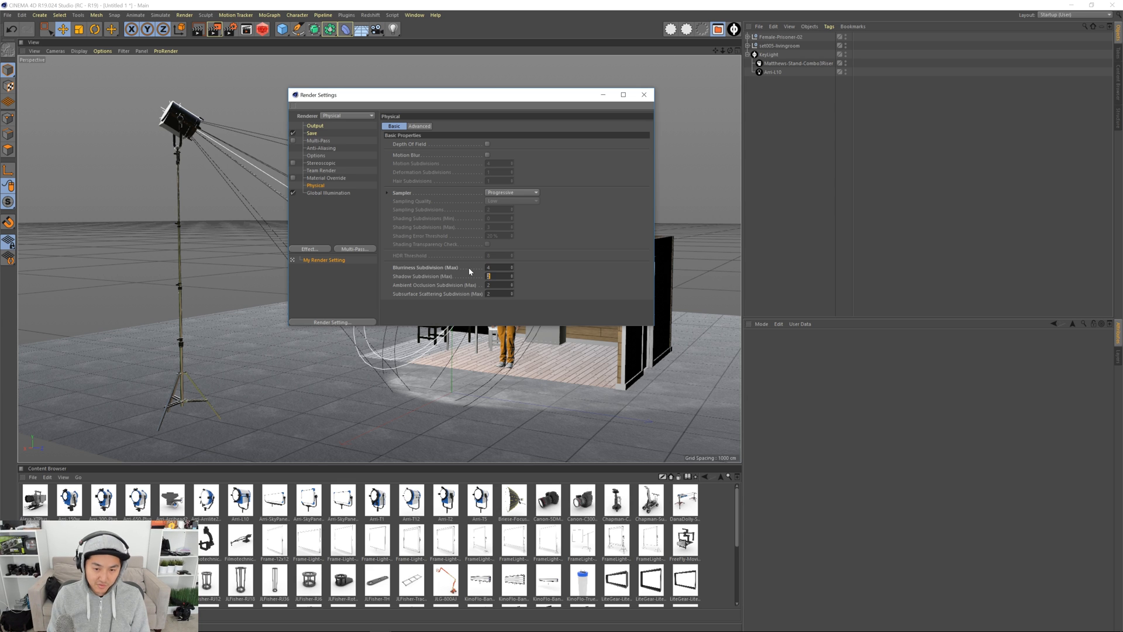
text(4)
key(Tab)
text(4)
key(Tab)
text(0)
key(Return)
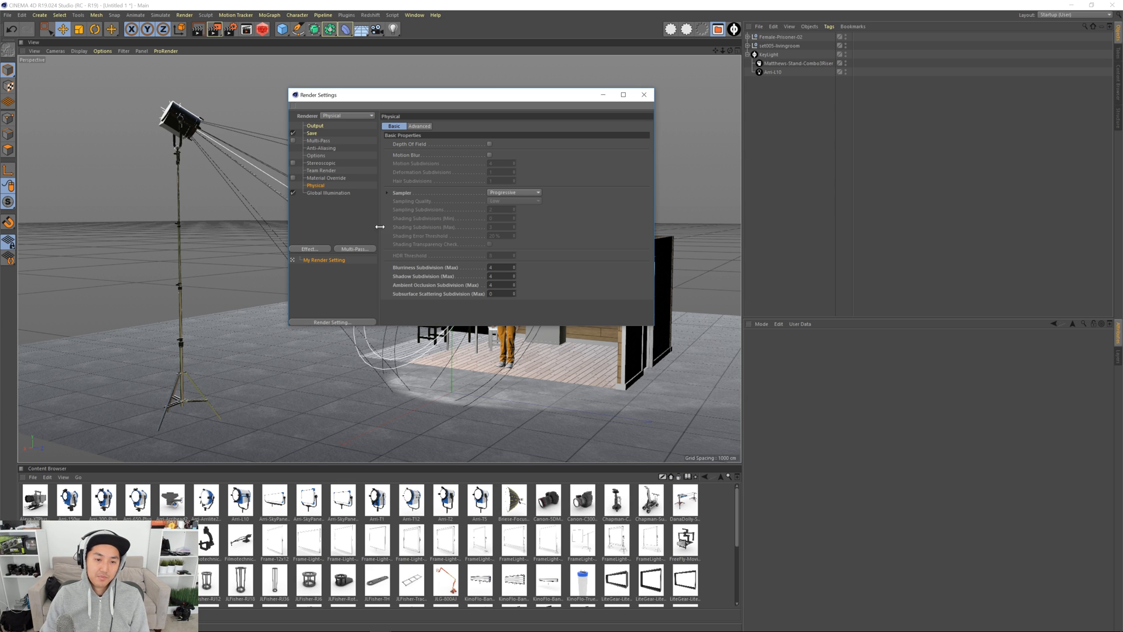
- Add the Ambient Occlusion effect with a maximum ray length of 10 cm and close the render settings
click(310, 249)
click(358, 307)
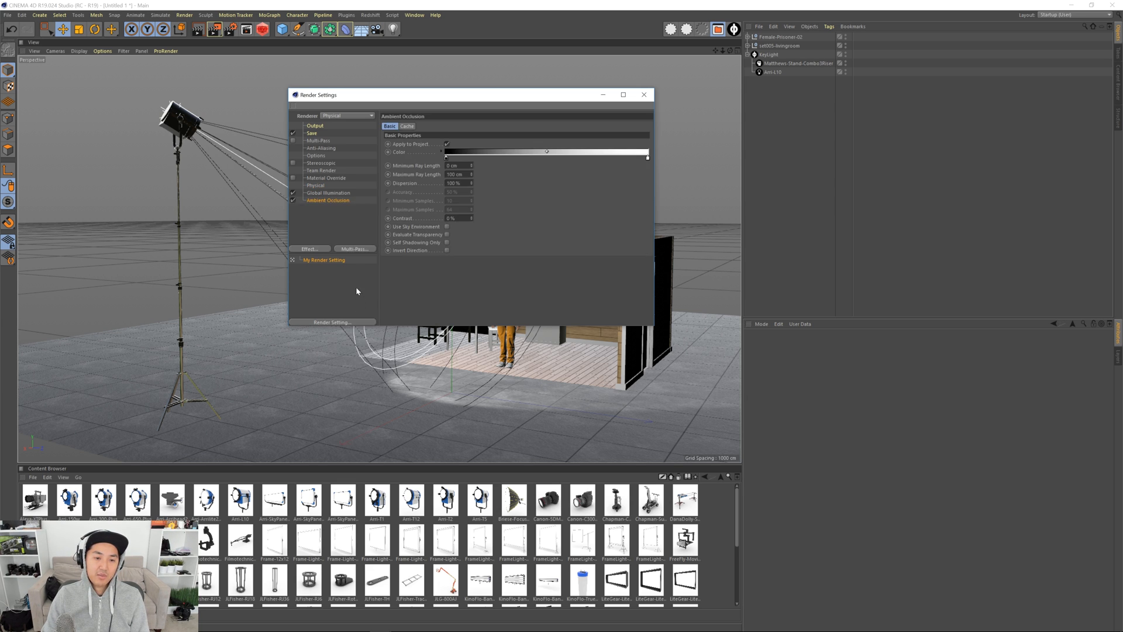
double_click(454, 174)
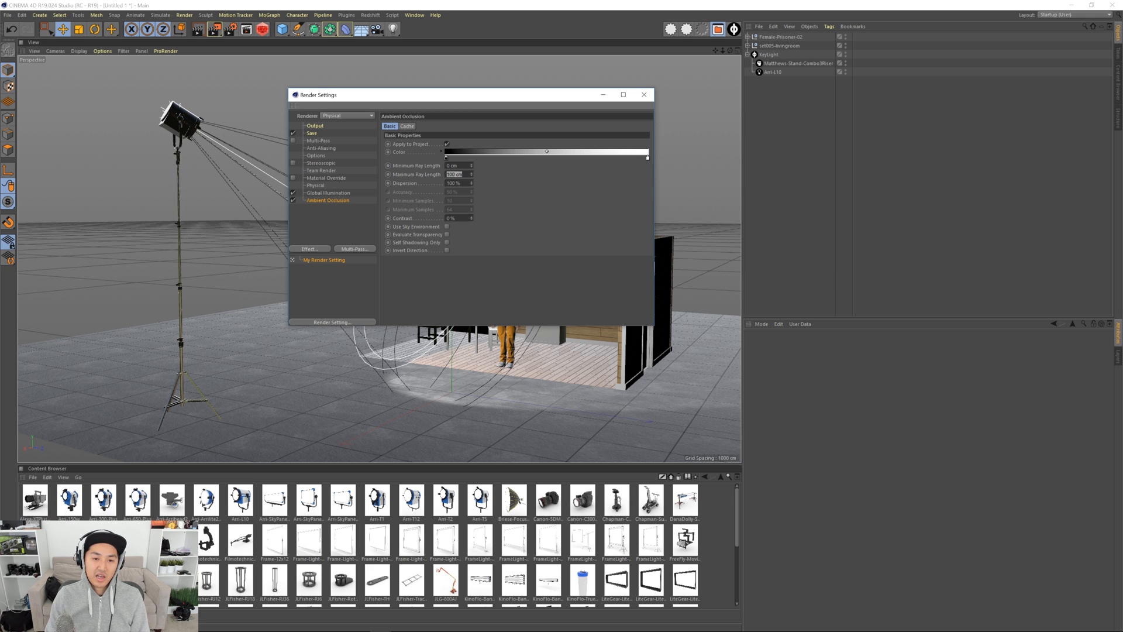
text(10)
key(Return)
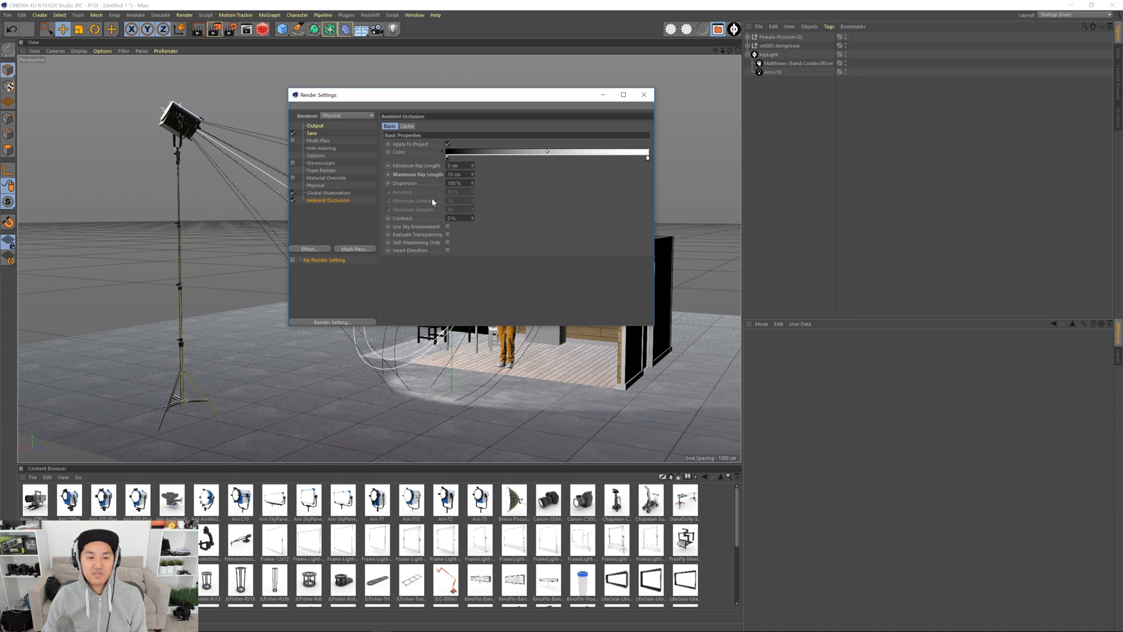
click(644, 95)
- Frame the whole lamp stand and the living room in the perspective view and render it to the Picture Viewer
mouse_move(437, 307)
alt+mouse_down()
mouse_move(405, 315)
mouse_move(438, 307)
alt+mouse_up()
alt+middle_drag(438, 307, 460, 323)
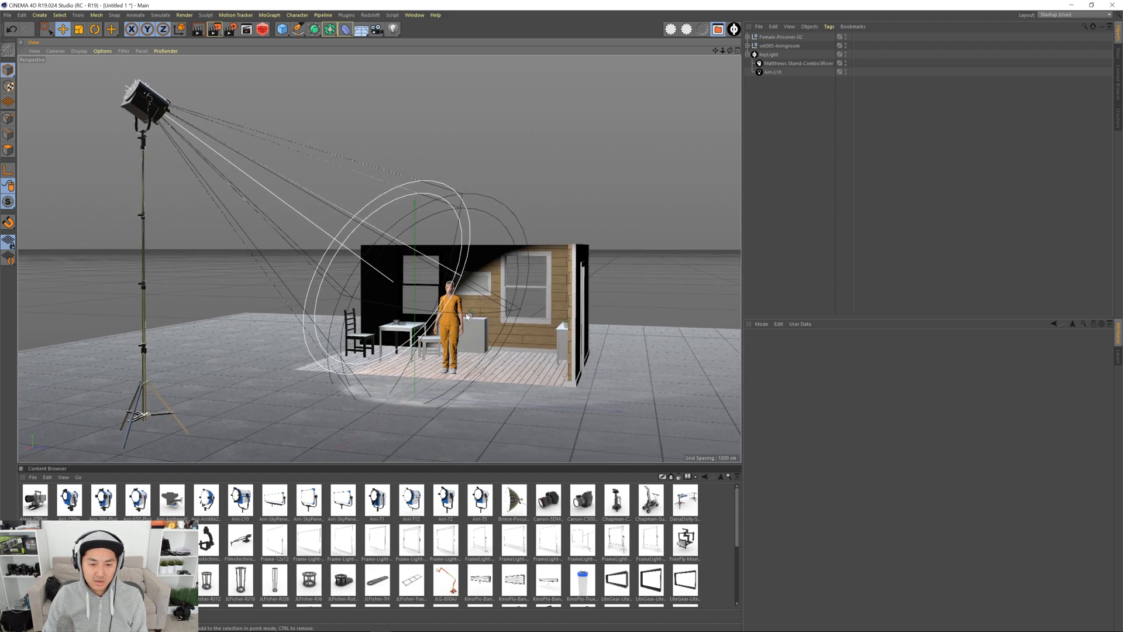
mouse_move(459, 322)
alt+mouse_down()
mouse_move(439, 312)
mouse_move(462, 319)
alt+mouse_up()
alt+middle_drag(462, 319, 474, 318)
alt+drag(474, 319, 480, 321)
key(shift+r)
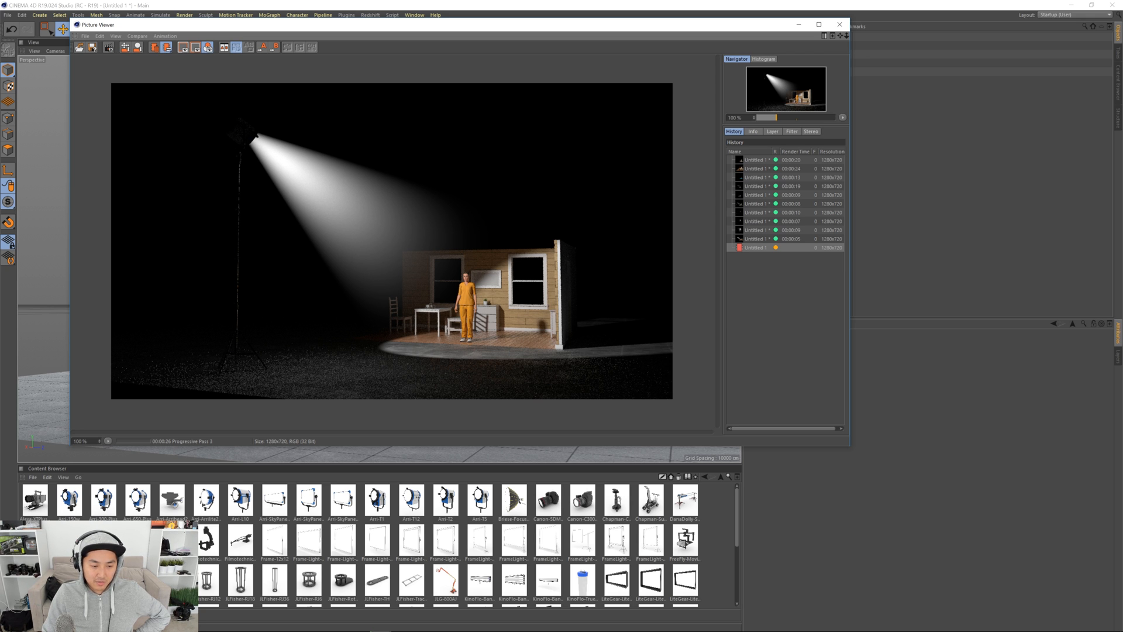
click(570, 545)
scroll(509, 553, down, 3)
scroll(508, 555, up, 5)
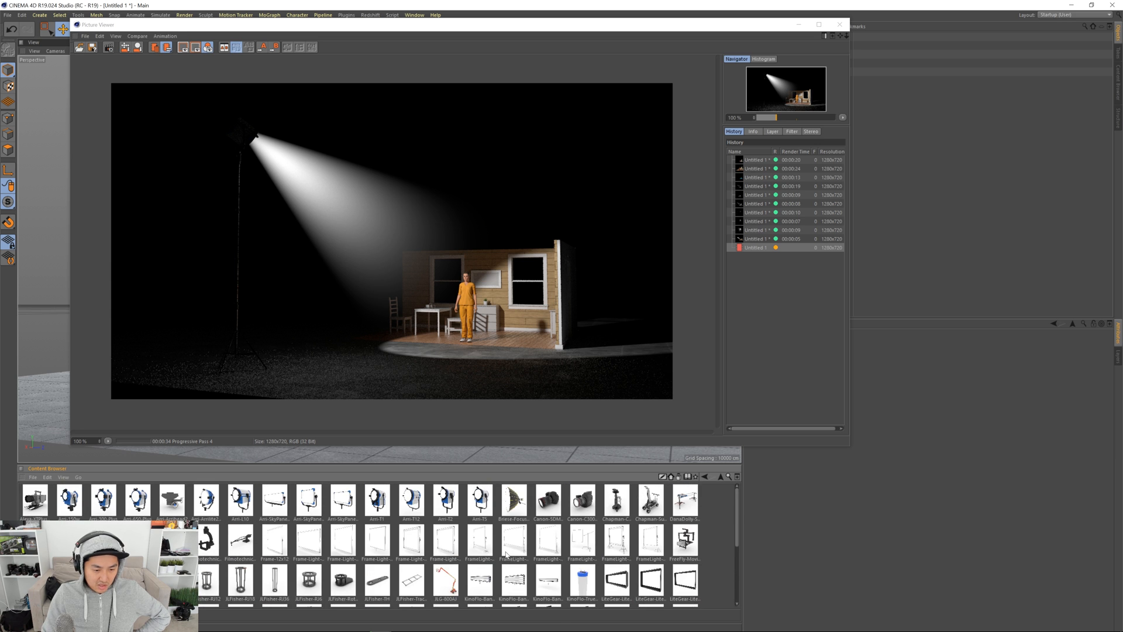
scroll(507, 550, down, 5)
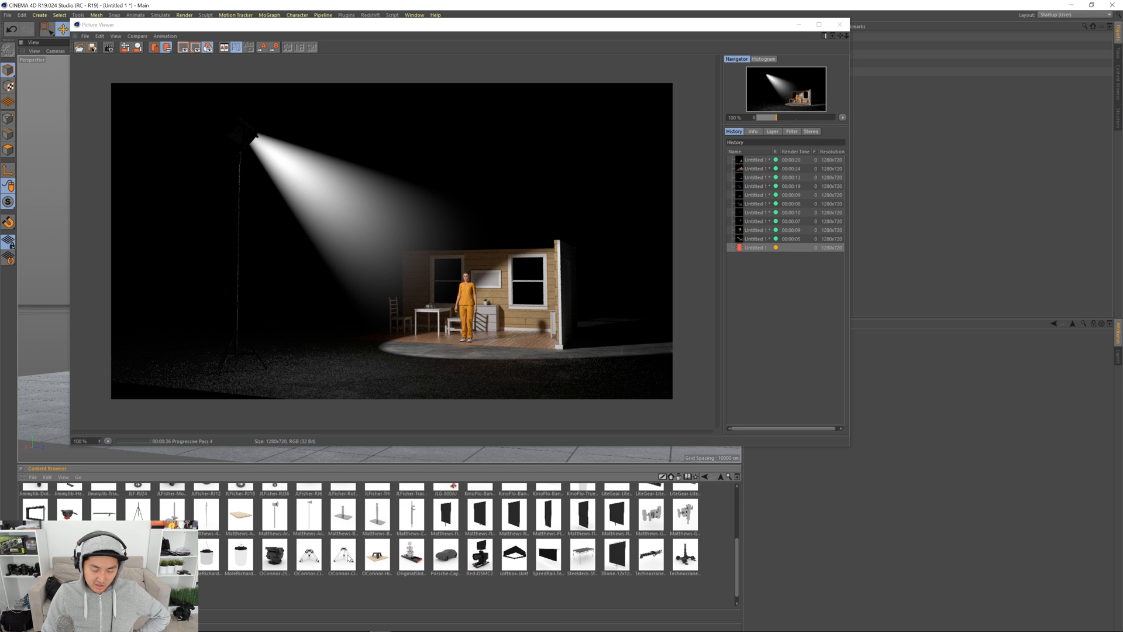
scroll(479, 556, up, 2)
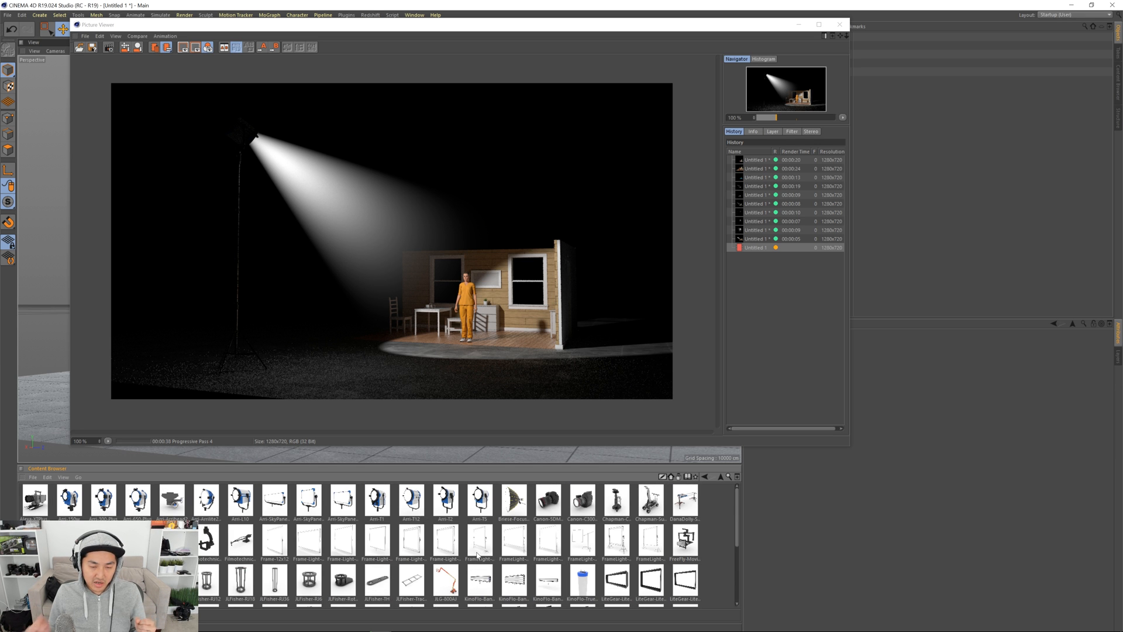